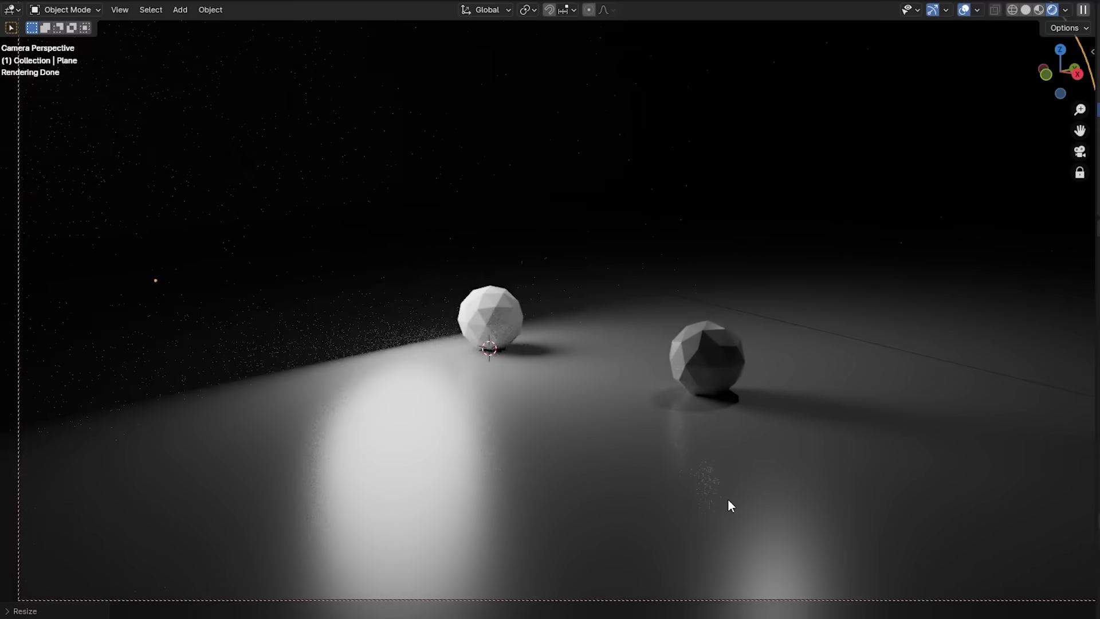
{"action": "middle_click_drag", "start_coordinate": [728, 500], "coordinate": [701, 269]}
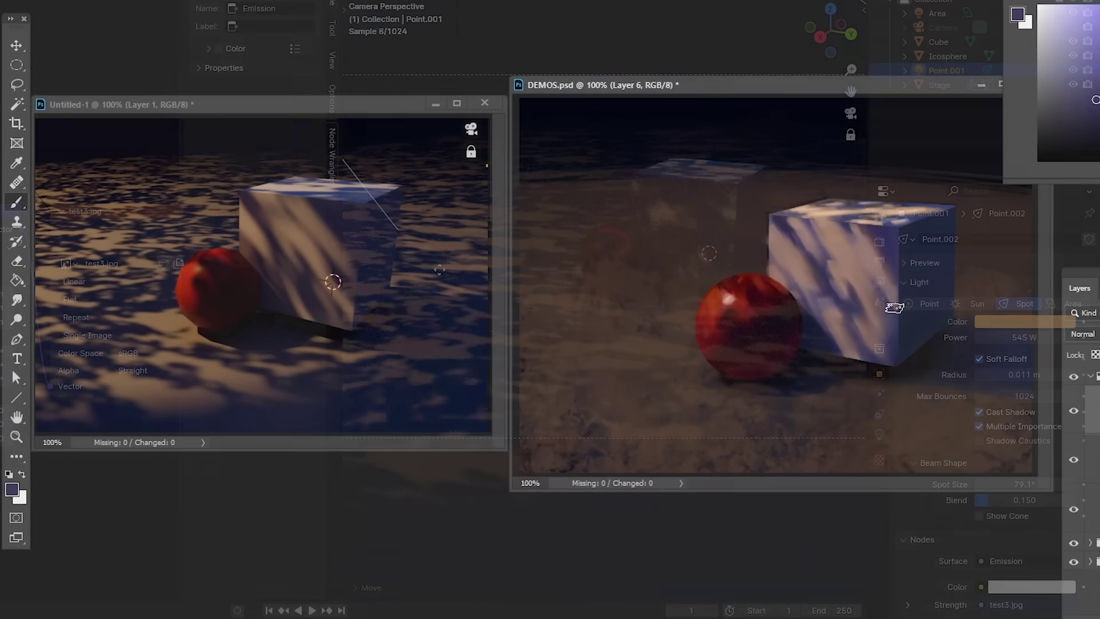
{"action": "mouse_move", "coordinate": [688, 344]}
{"action": "left_mouse_down"}
{"action": "mouse_move", "coordinate": [625, 347]}
{"action": "mouse_move", "coordinate": [688, 330]}
{"action": "left_mouse_up"}
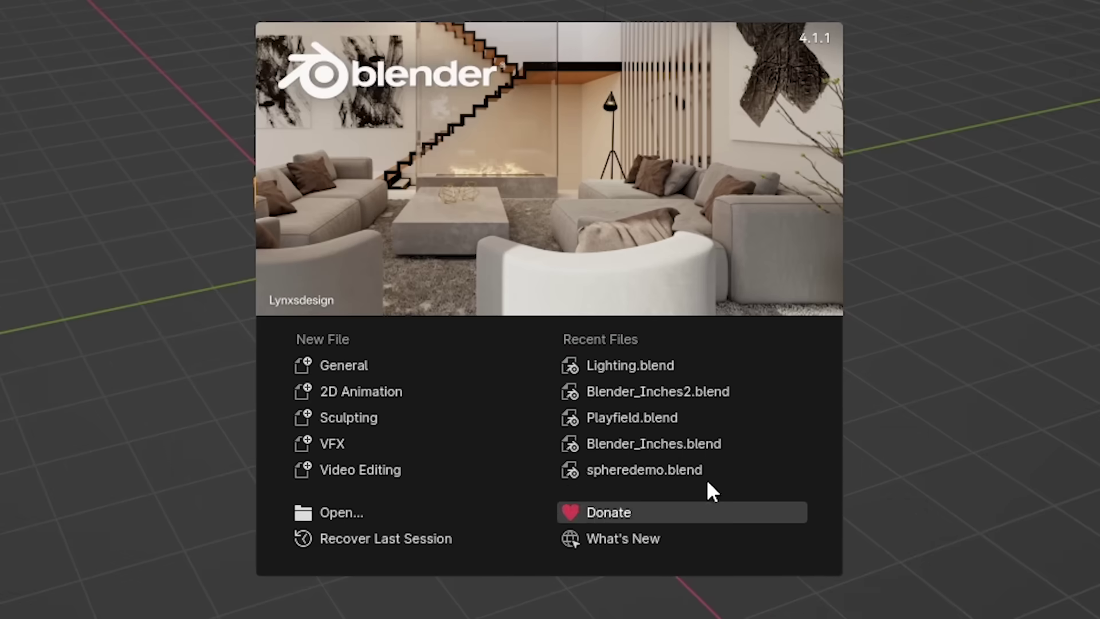
- Open the recent file Lighting.blend and get a close view of the stage floor
{"action": "left_click", "coordinate": [686, 365]}
{"action": "middle_click_drag", "start_coordinate": [561, 267], "coordinate": [467, 204]}
{"action": "scroll", "coordinate": [607, 303], "scroll_direction": "up", "scroll_amount": 1}
{"action": "scroll", "coordinate": [608, 302], "scroll_direction": "up", "scroll_amount": 1}
{"action": "scroll", "coordinate": [652, 304], "scroll_direction": "up", "scroll_amount": 2}
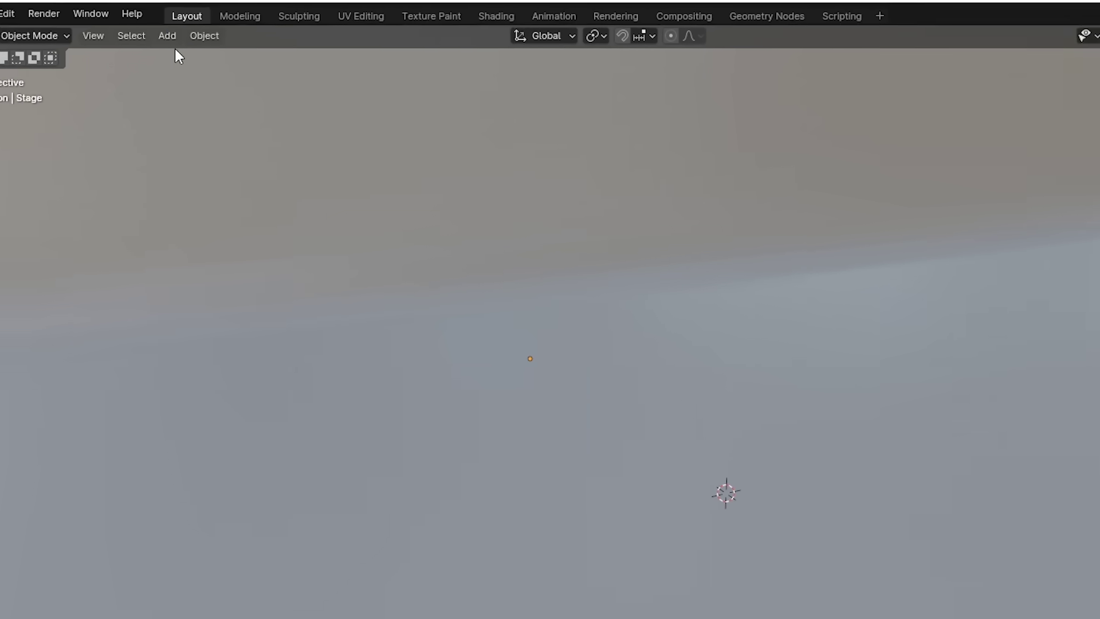
- Add an ico sphere mesh to the stage
{"action": "left_click", "coordinate": [159, 30]}
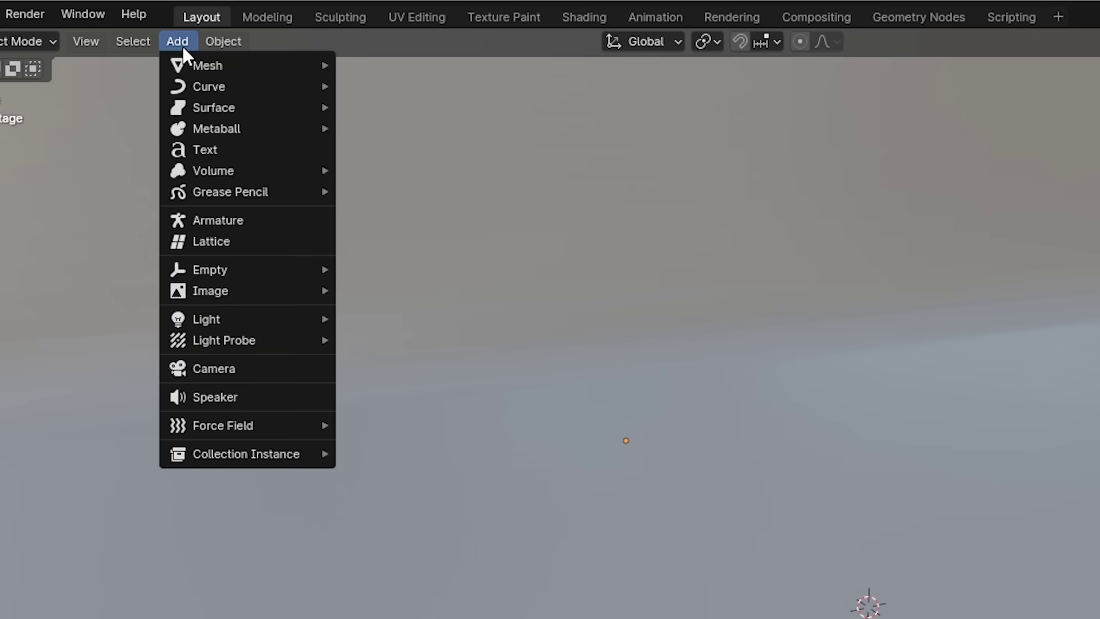
{"action": "mouse_move", "coordinate": [213, 72]}
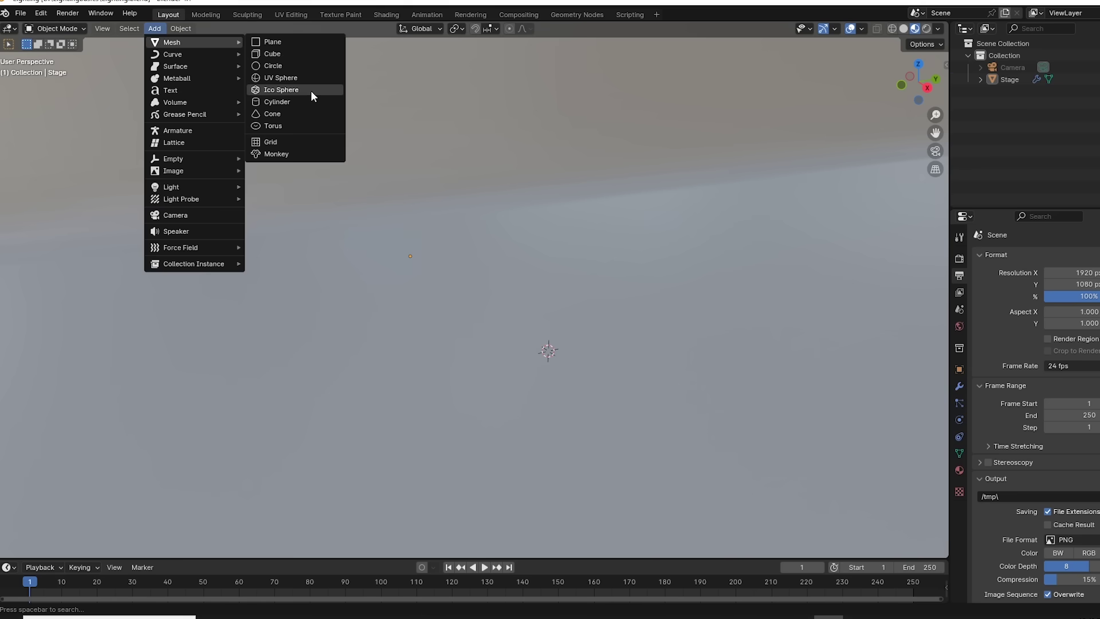
{"action": "left_click", "coordinate": [312, 92]}
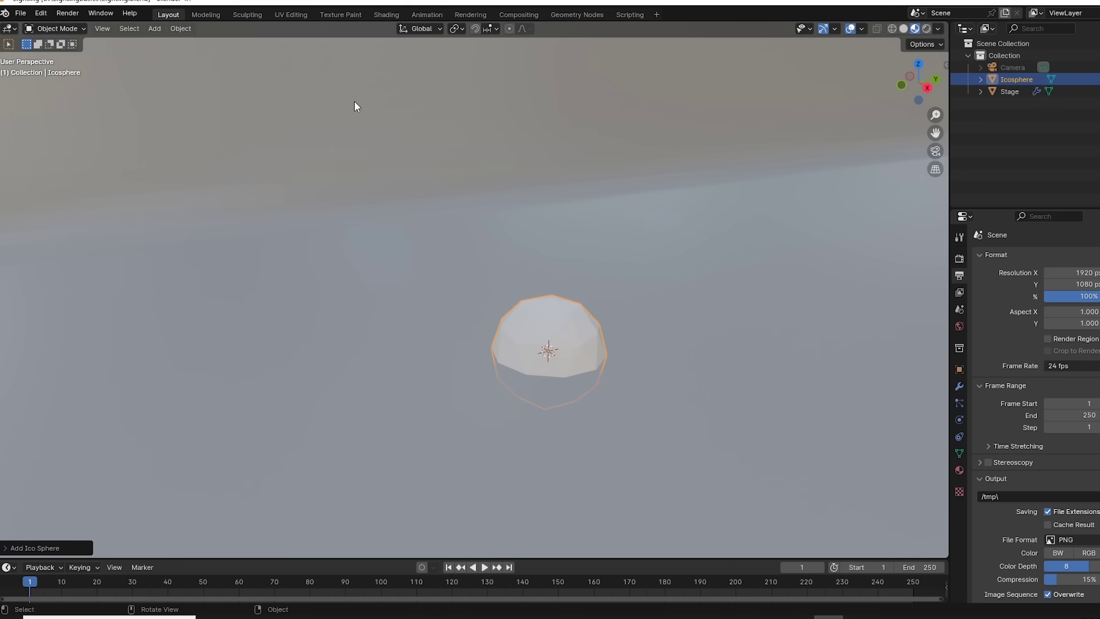
- Use the Move tool to raise the icosphere out of the stage floor and shift it slightly sideways
{"action": "middle_click_drag", "start_coordinate": [668, 303], "coordinate": [648, 274]}
{"action": "scroll", "coordinate": [672, 295], "scroll_direction": "up", "scroll_amount": 1}
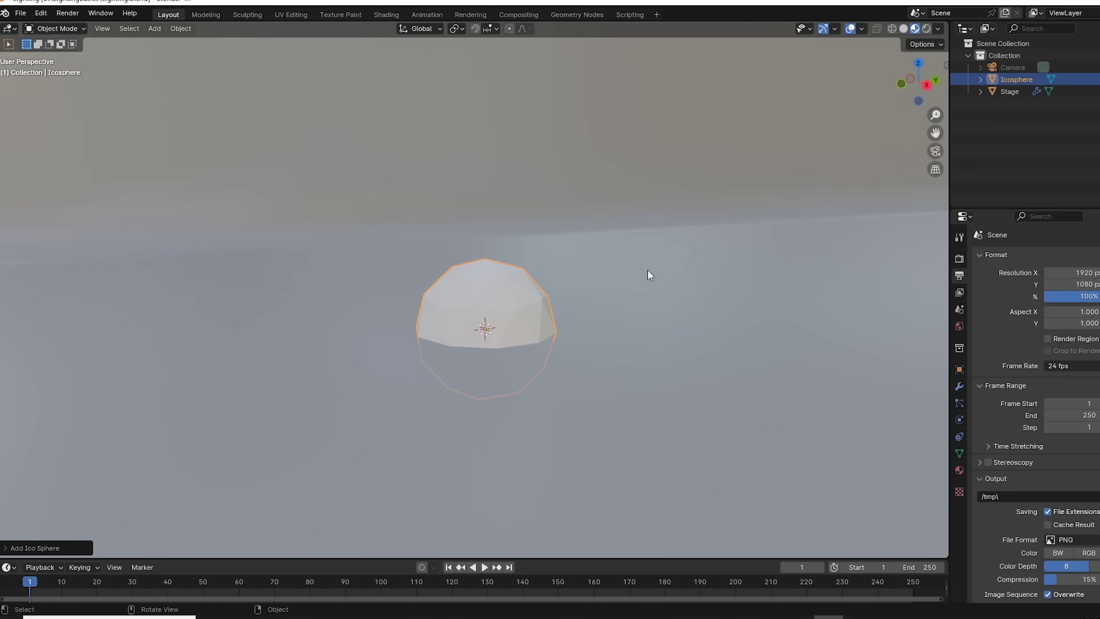
{"action": "key", "text": "t"}
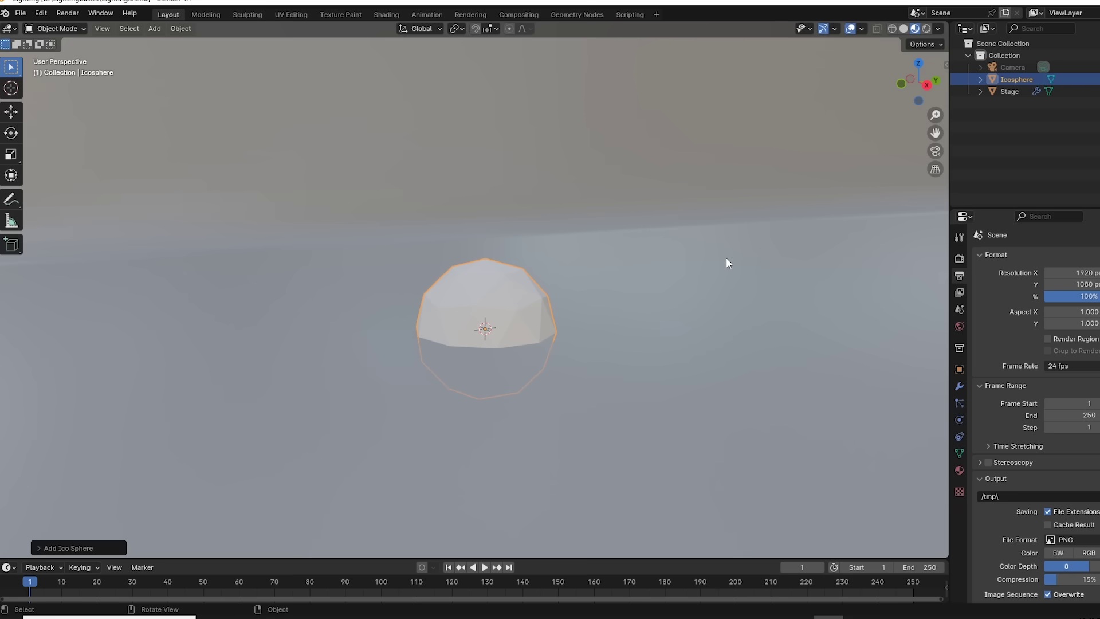
{"action": "left_click", "coordinate": [11, 112]}
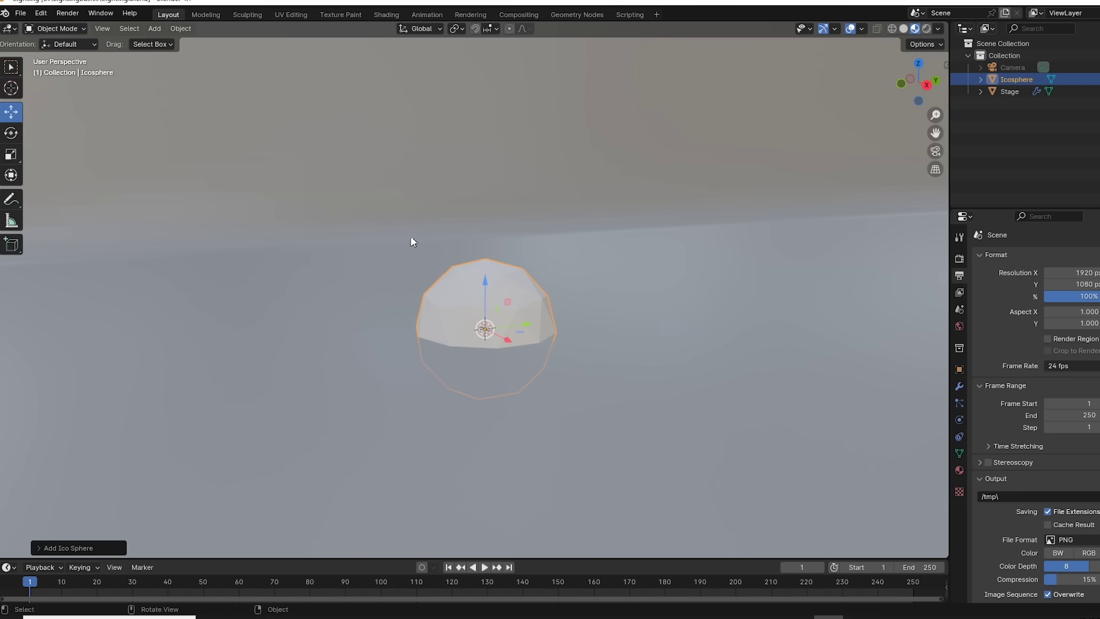
{"action": "left_click_drag", "start_coordinate": [488, 285], "coordinate": [504, 208]}
{"action": "left_click_drag", "start_coordinate": [527, 258], "coordinate": [485, 261]}
{"action": "left_click_drag", "start_coordinate": [463, 273], "coordinate": [486, 284]}
{"action": "left_click_drag", "start_coordinate": [509, 270], "coordinate": [541, 263]}
{"action": "key", "text": "w"}
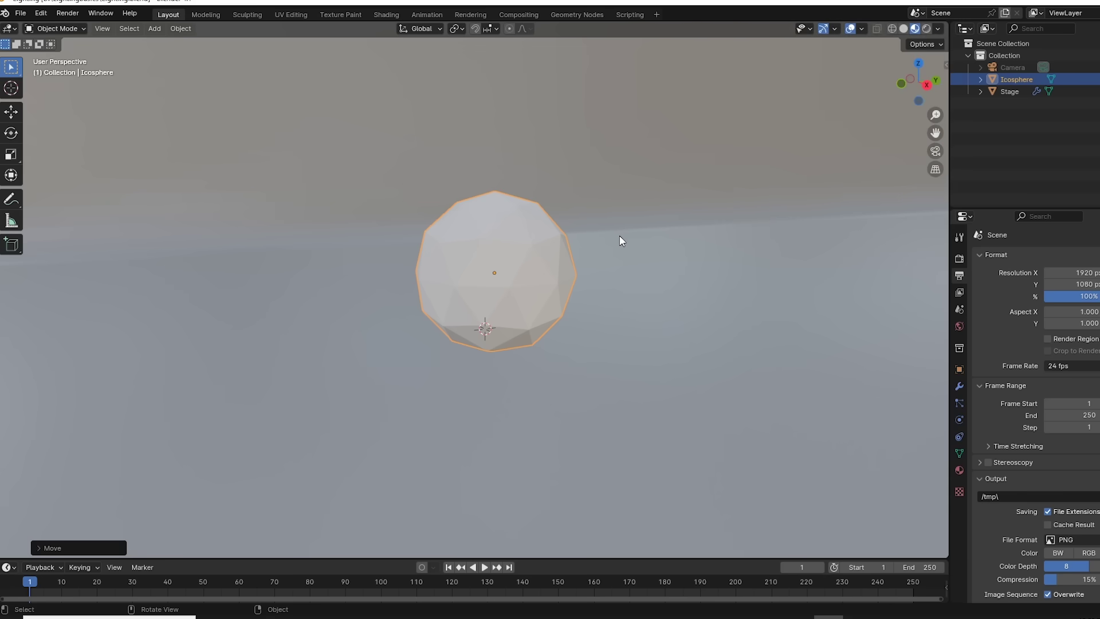
- Grab the icosphere and adjust it along the global axes to about X 0.93 m, Y -0.35 m, Z 0.91 m
{"action": "key", "text": "g"}
{"action": "key", "text": "y"}
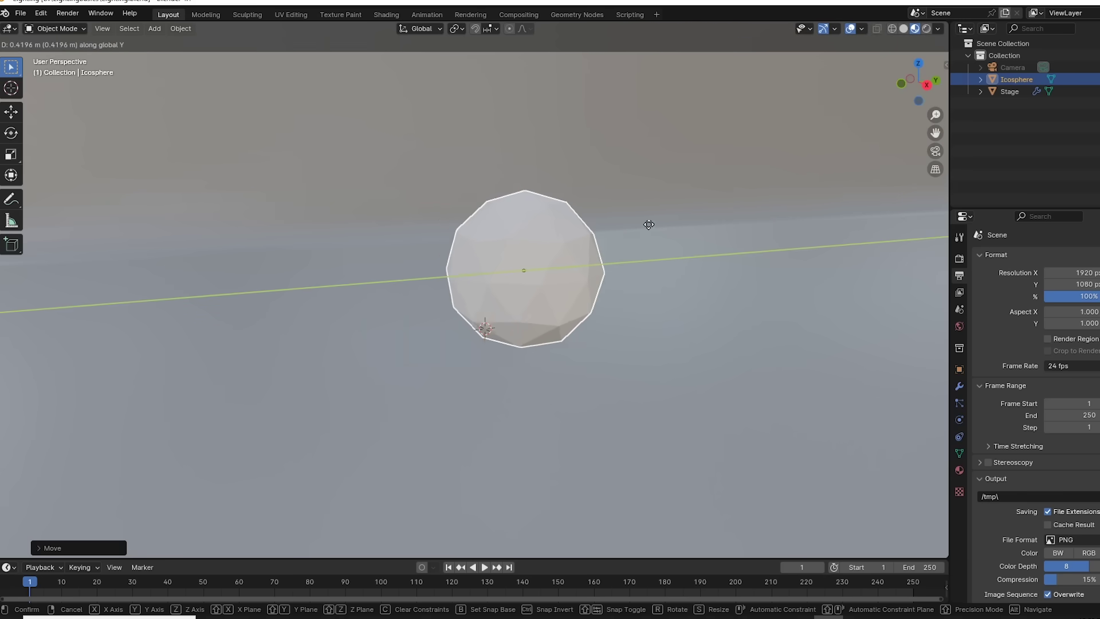
{"action": "key", "text": "x"}
{"action": "key", "text": "z"}
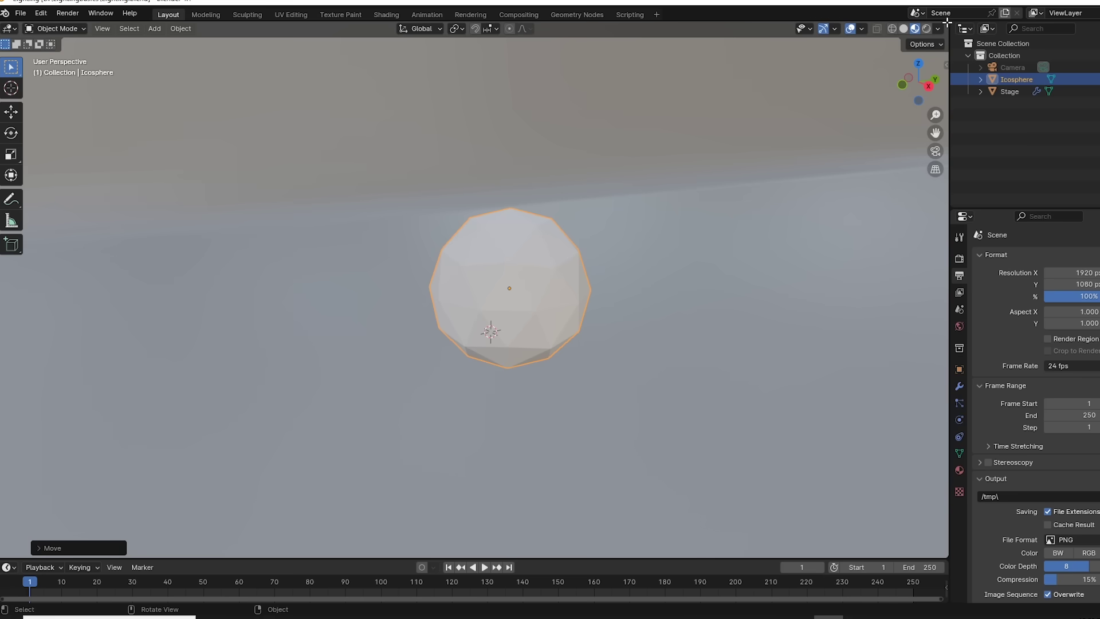
- Split the 3D viewport into two side-by-side views and show the camera view in the second, with the icosphere centred
{"action": "left_click_drag", "start_coordinate": [946, 22], "coordinate": [505, 66]}
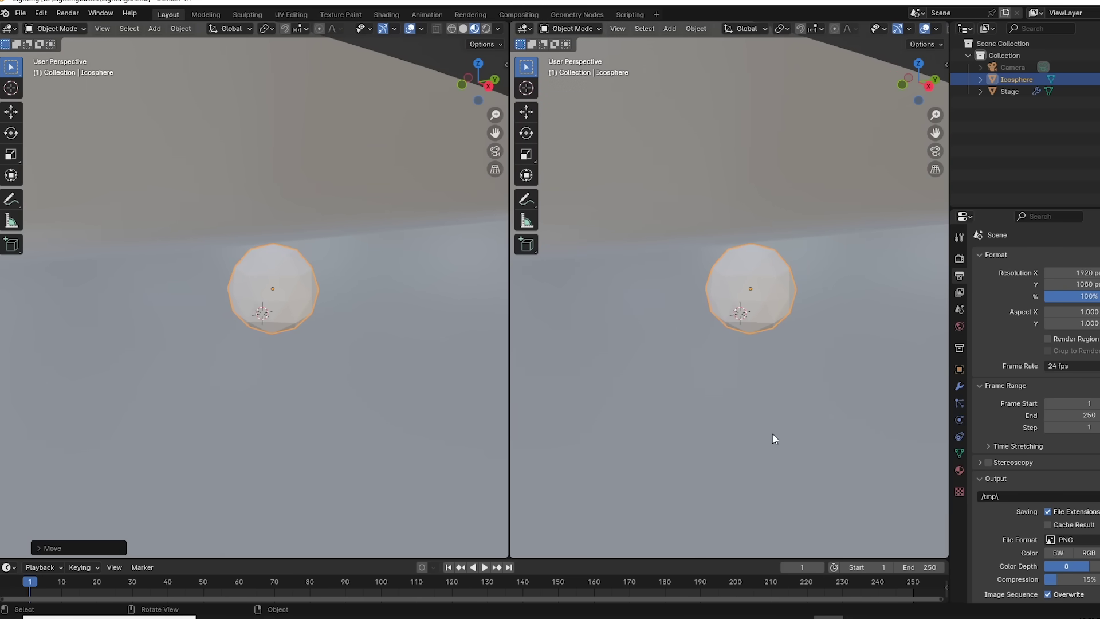
{"action": "key", "text": "KP_0"}
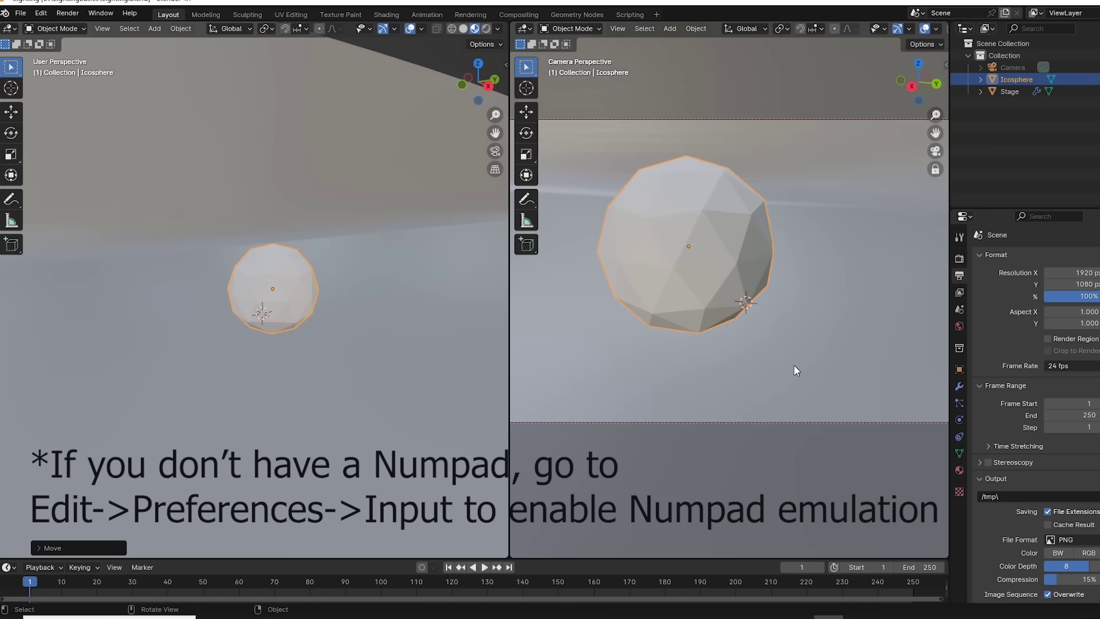
{"action": "middle_click_drag", "start_coordinate": [749, 360], "coordinate": [779, 357], "text": "shift"}
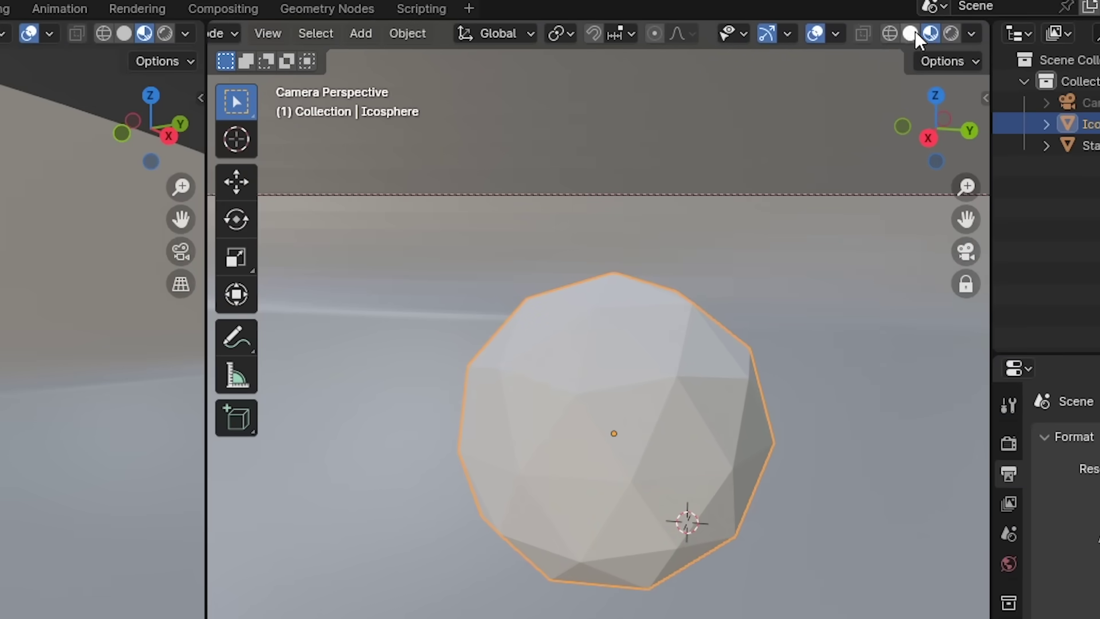
- Set the camera view to rendered shading and select the stage, then the icosphere in it
{"action": "left_click", "coordinate": [950, 33]}
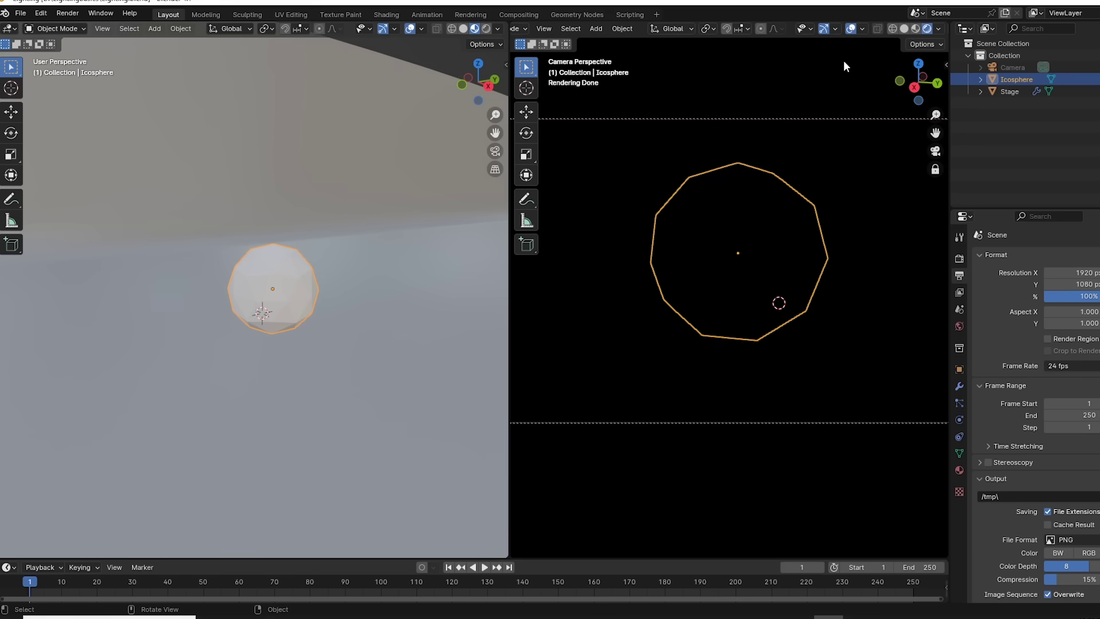
{"action": "left_click", "coordinate": [844, 66]}
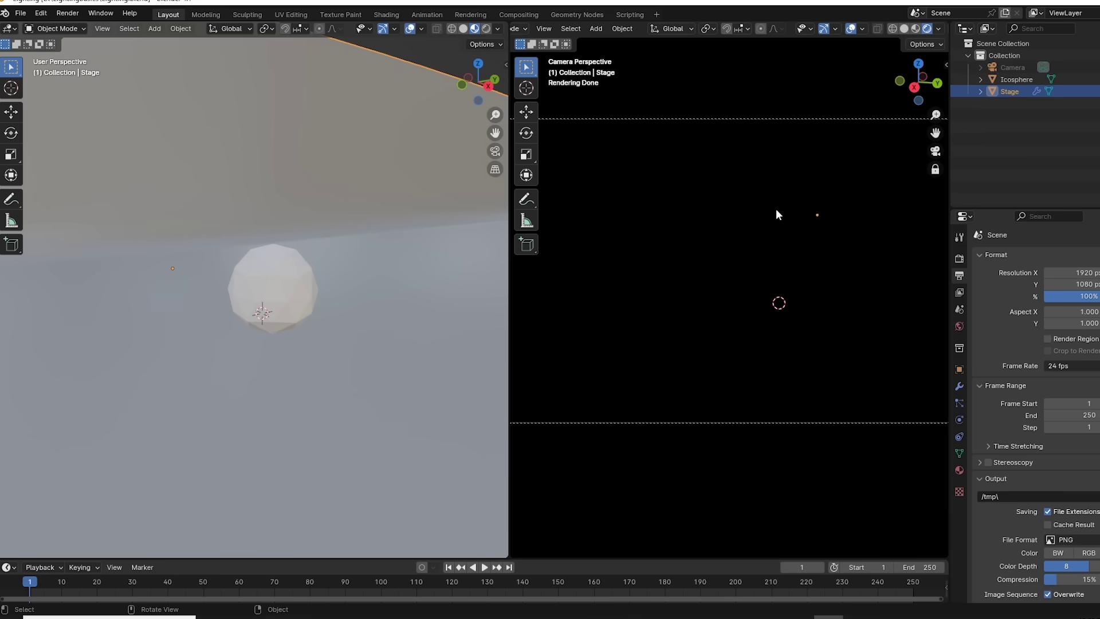
{"action": "left_click", "coordinate": [761, 240]}
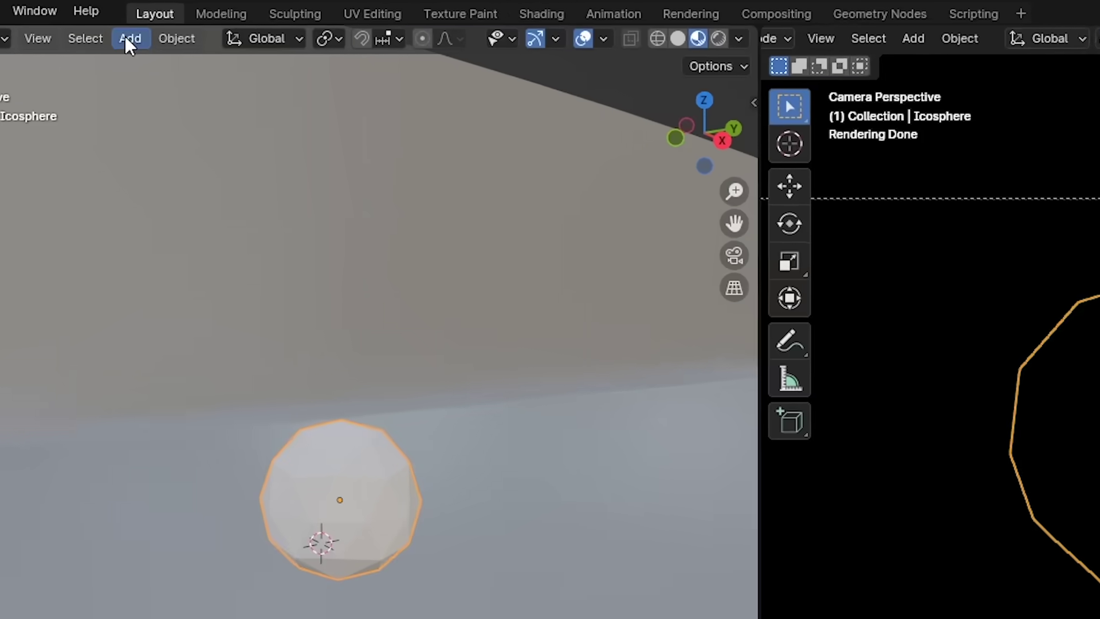
- Add a point light and move it straight up along global Z to well above the icosphere
{"action": "left_click", "coordinate": [154, 29]}
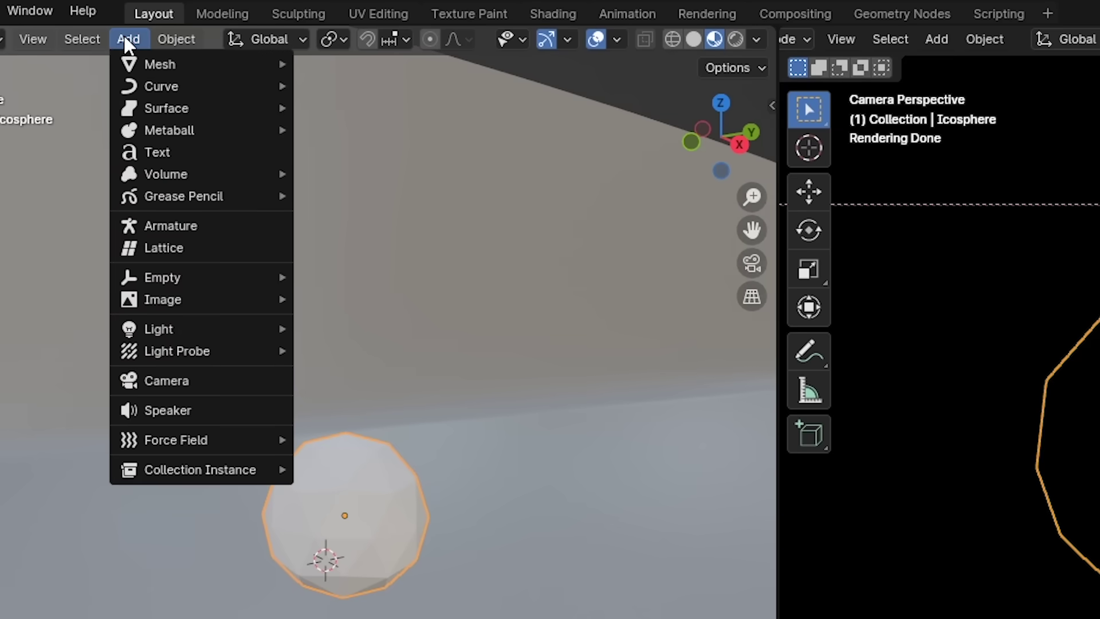
{"action": "mouse_move", "coordinate": [182, 328]}
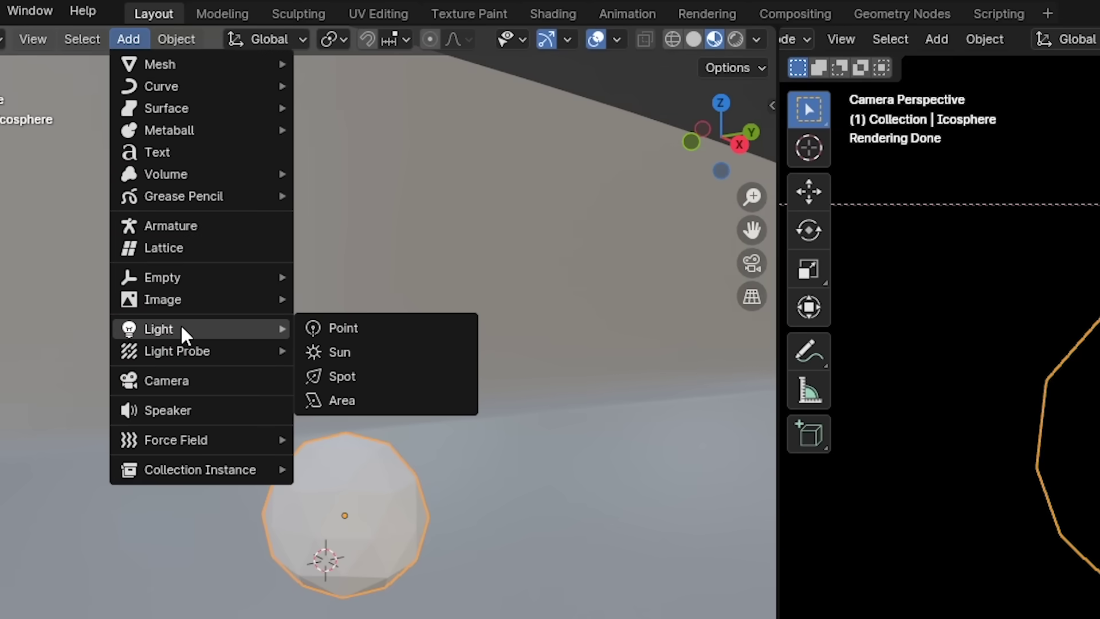
{"action": "left_click", "coordinate": [348, 328]}
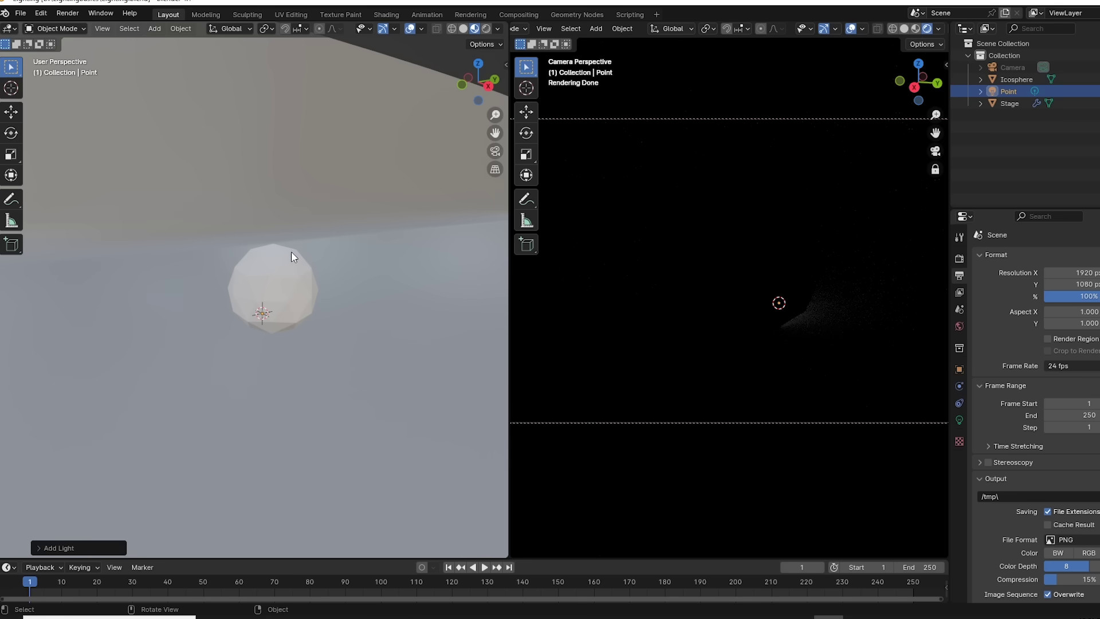
{"action": "key", "text": "g"}
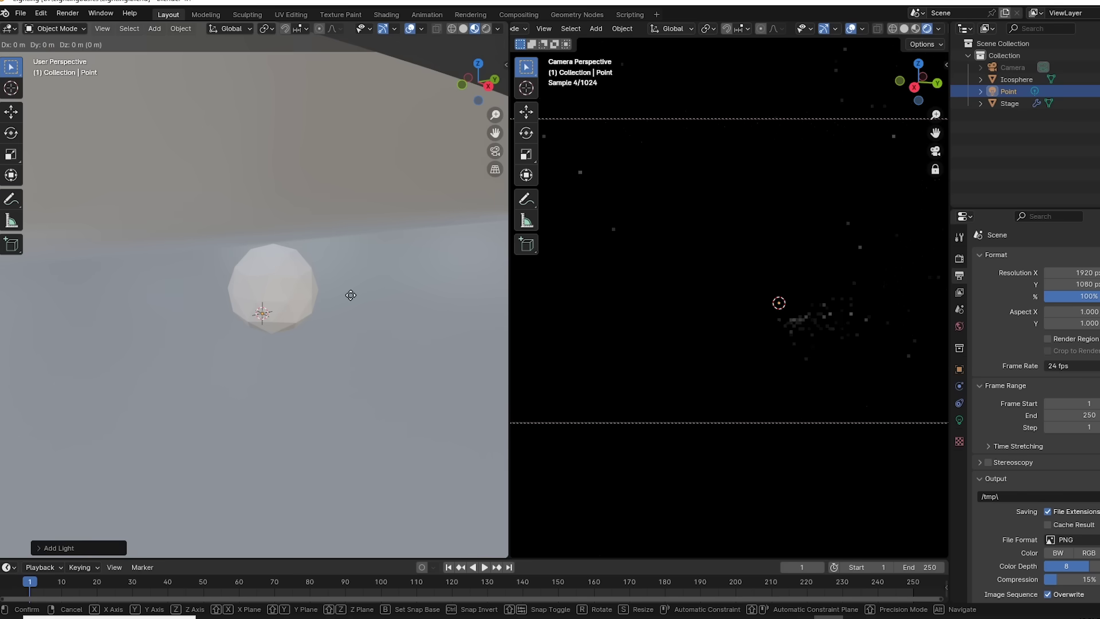
{"action": "key", "text": "z"}
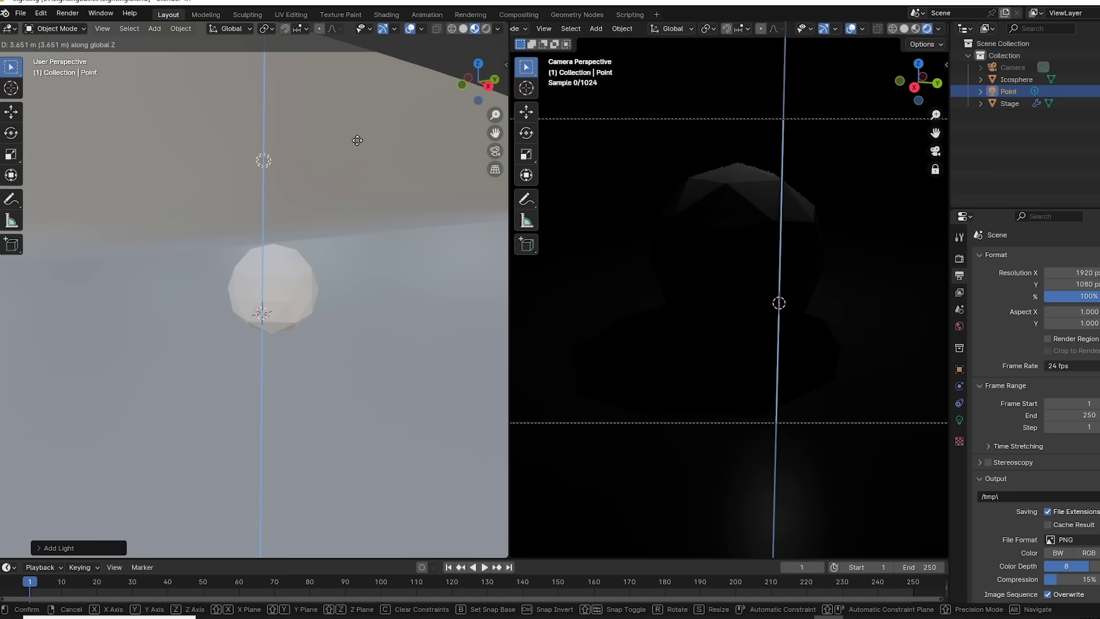
{"action": "left_click", "coordinate": [358, 159]}
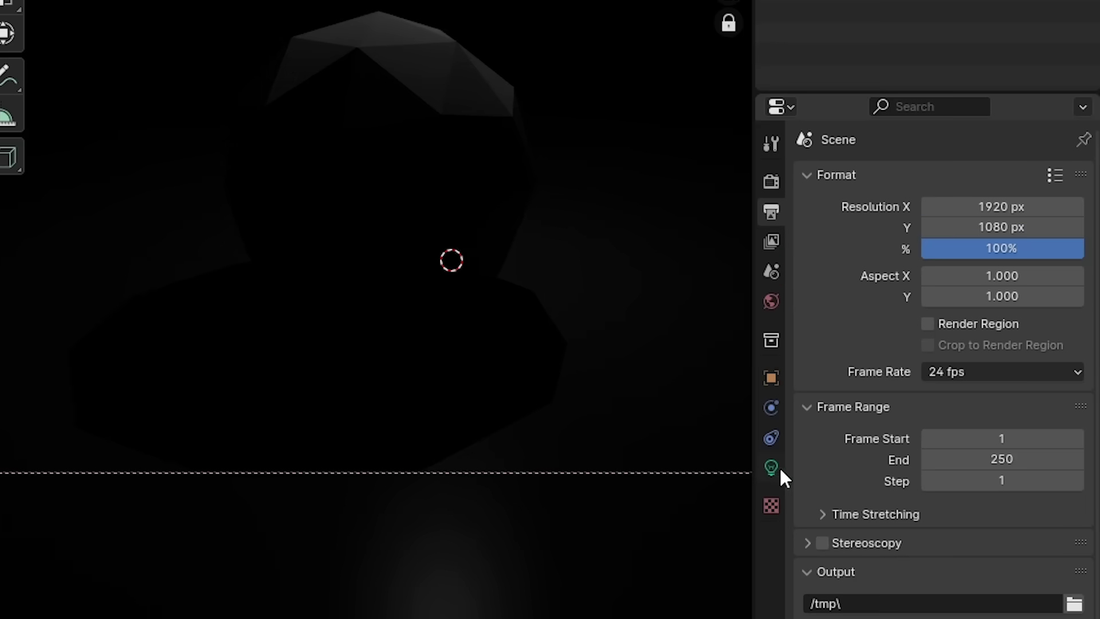
- Set the point light's power to 60 W
{"action": "left_click", "coordinate": [773, 469]}
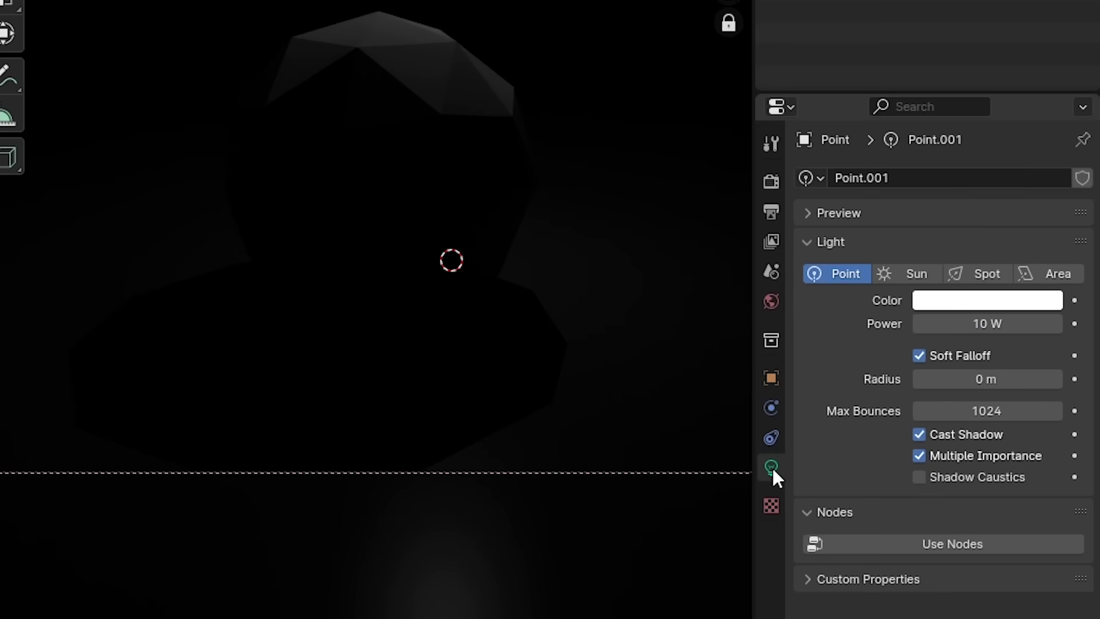
{"action": "left_click", "coordinate": [1000, 326]}
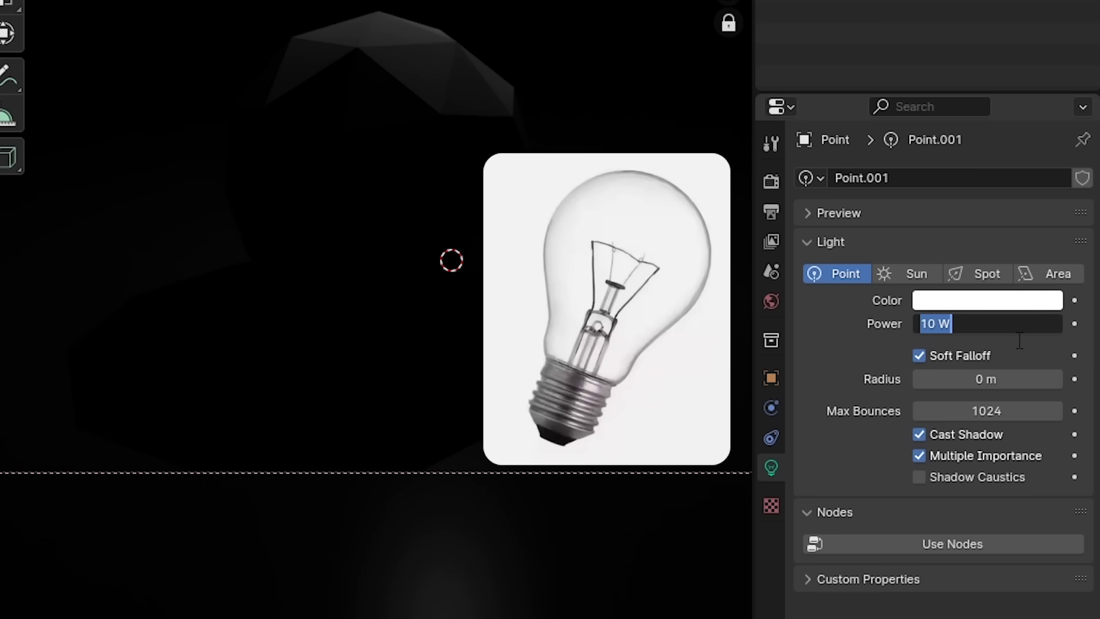
{"action": "type", "text": "60"}
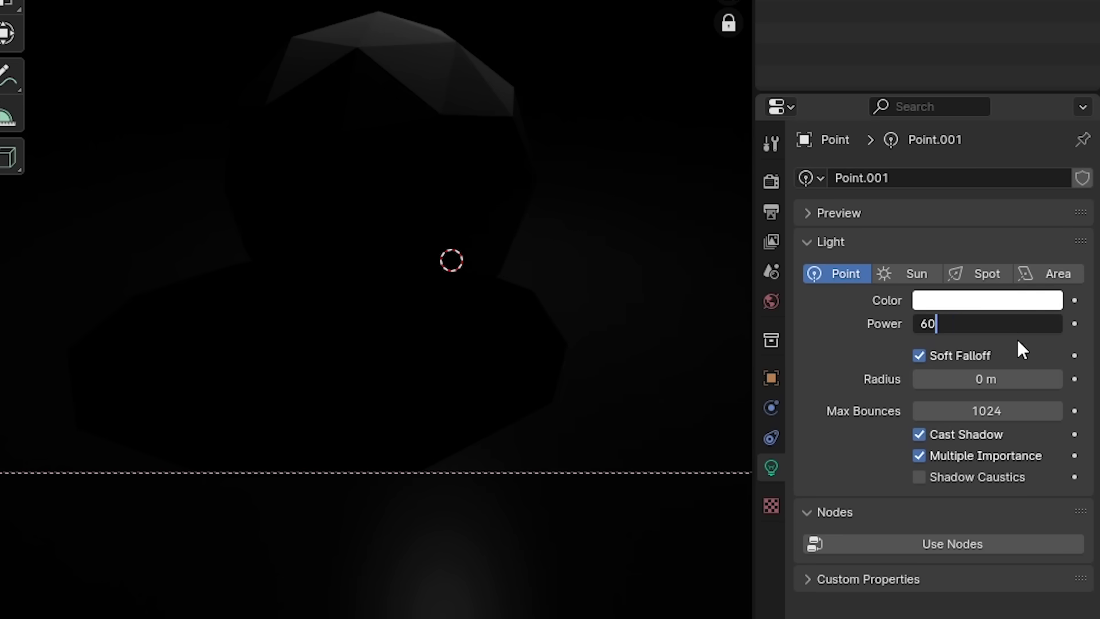
{"action": "key", "text": "Return"}
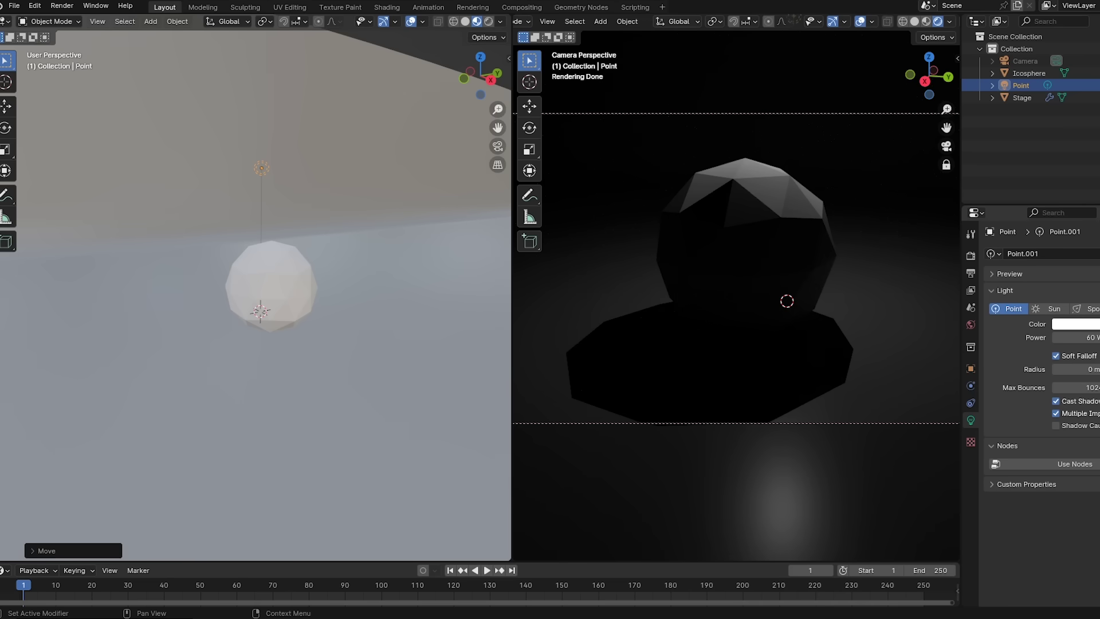
- Show the icosphere's transform values and scale it down uniformly to about 0.147, roughly 0.3 m across
{"action": "left_click", "coordinate": [261, 268]}
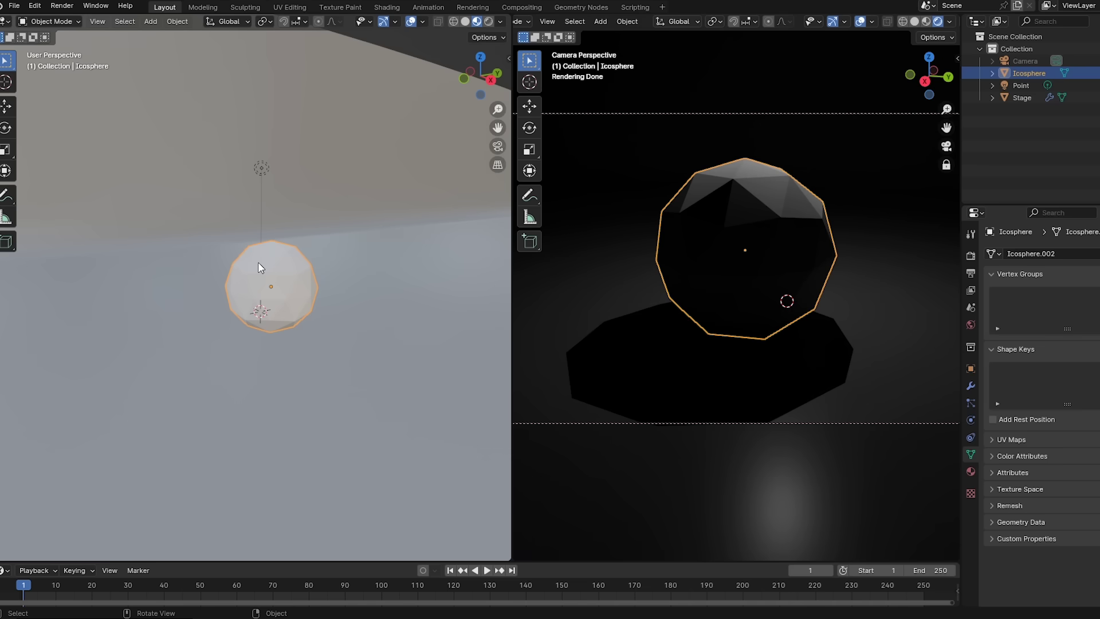
{"action": "key", "text": "n"}
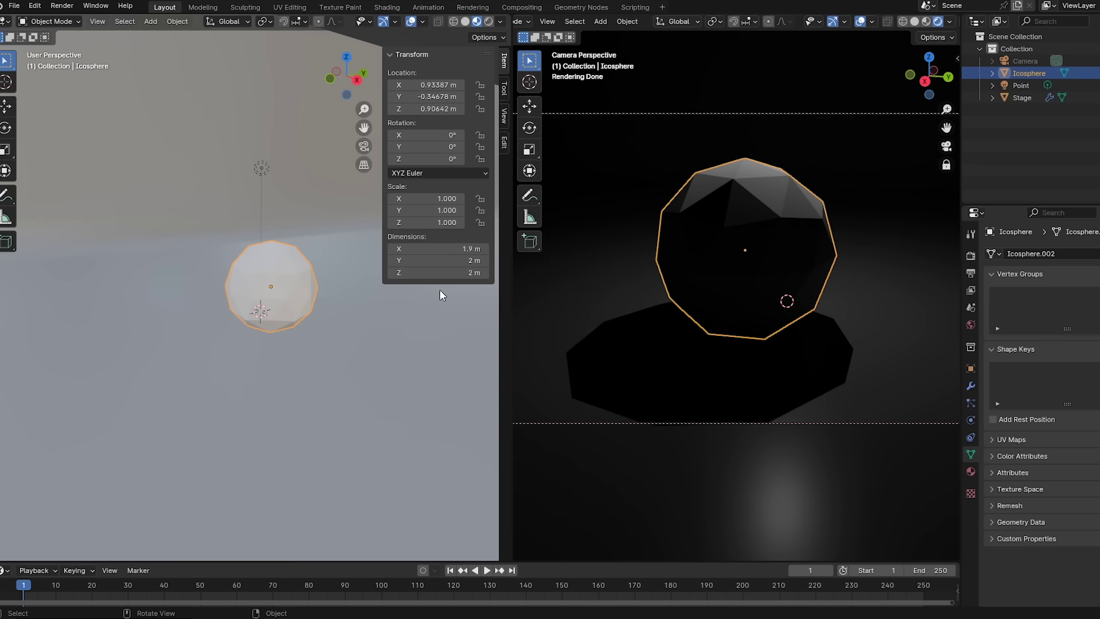
{"action": "key", "text": "s"}
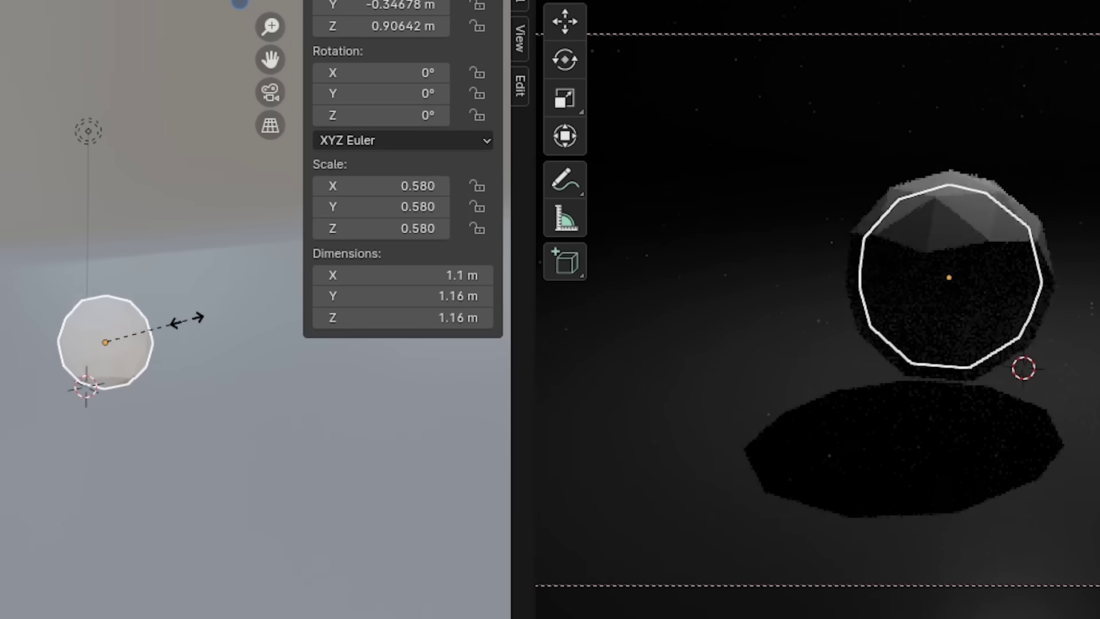
{"action": "left_click", "coordinate": [126, 349]}
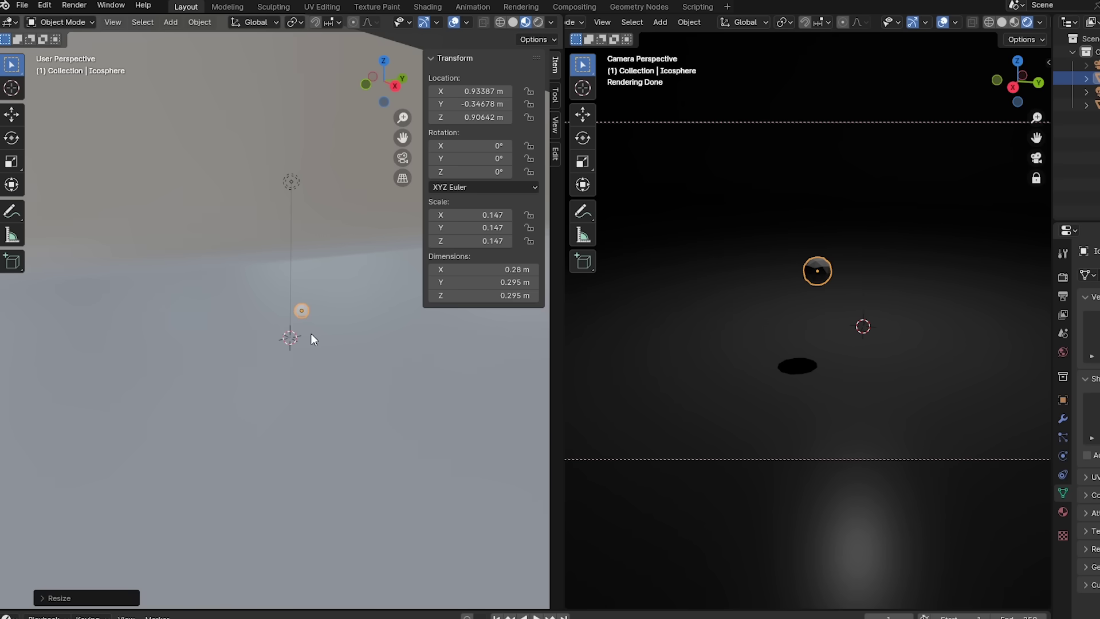
- Lower the icosphere along global Z towards the stage floor, to a height of about 0.09 m
{"action": "scroll", "coordinate": [149, 385], "scroll_direction": "up", "scroll_amount": 6}
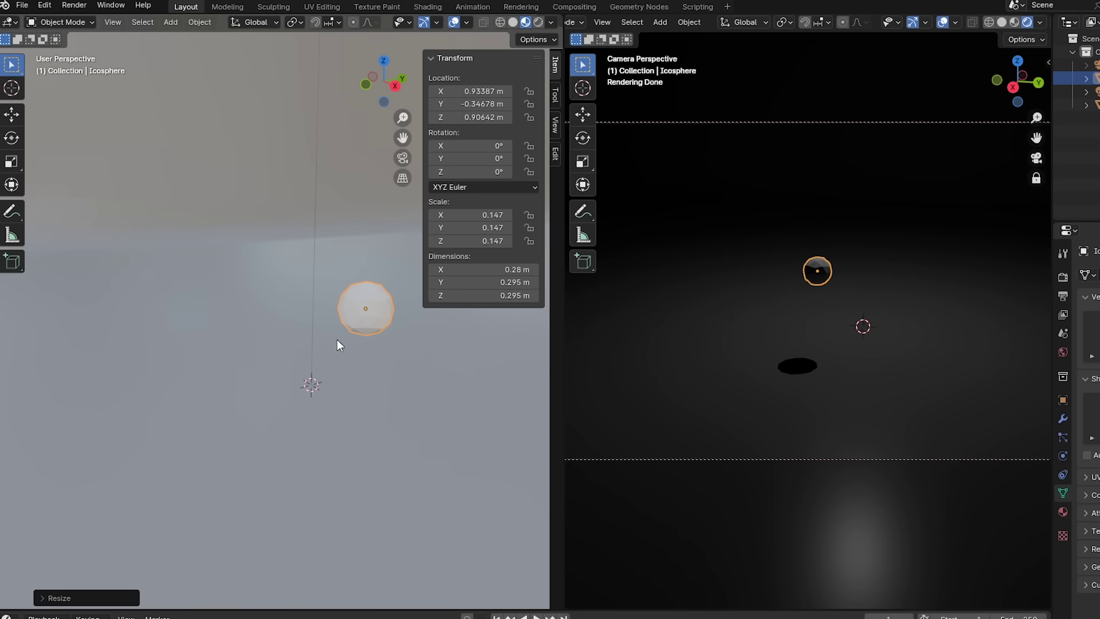
{"action": "scroll", "coordinate": [337, 340], "scroll_direction": "up", "scroll_amount": 5}
{"action": "scroll", "coordinate": [337, 339], "scroll_direction": "down", "scroll_amount": 4}
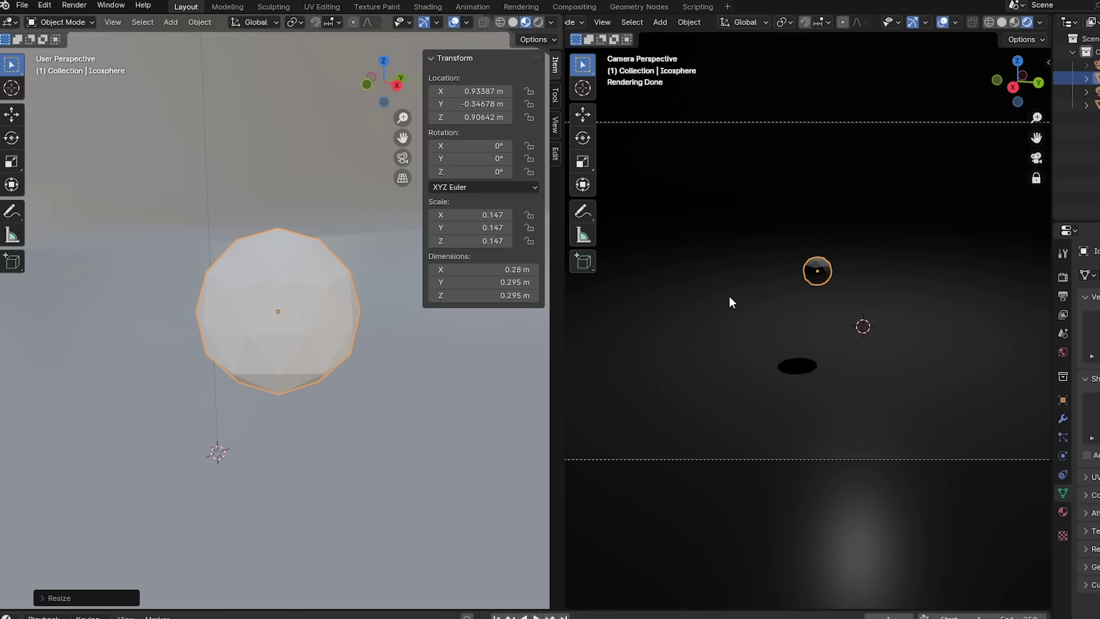
{"action": "middle_click_drag", "start_coordinate": [851, 276], "coordinate": [861, 253]}
{"action": "key", "text": "g"}
{"action": "key", "text": "z"}
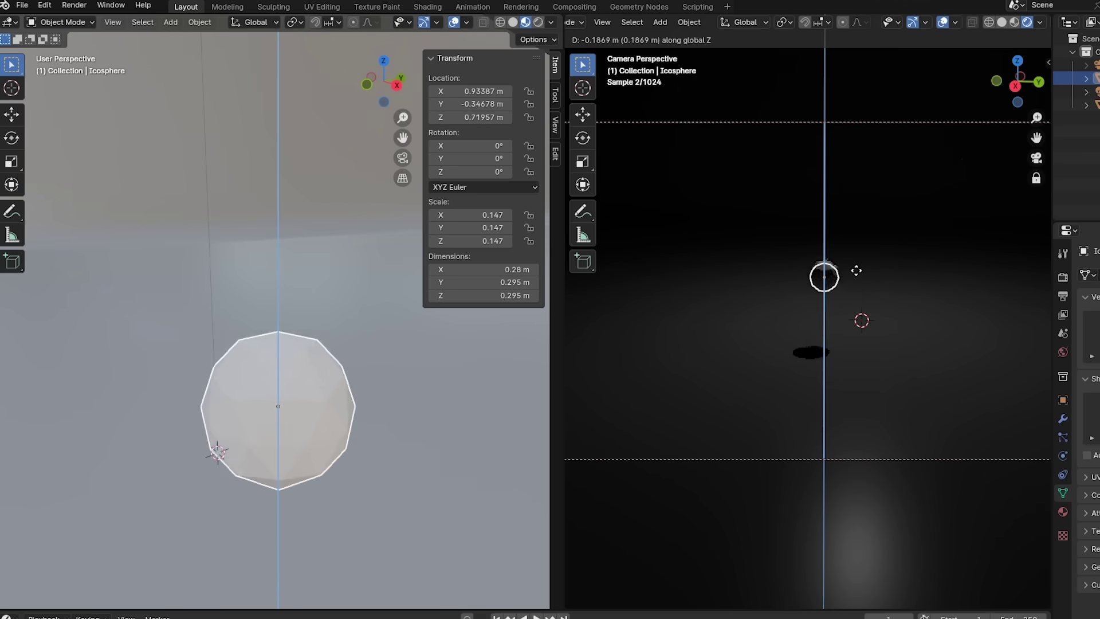
{"action": "left_click", "coordinate": [852, 312]}
{"action": "middle_click_drag", "start_coordinate": [343, 409], "coordinate": [328, 327], "text": "shift"}
{"action": "key", "text": "g"}
{"action": "key", "text": "z"}
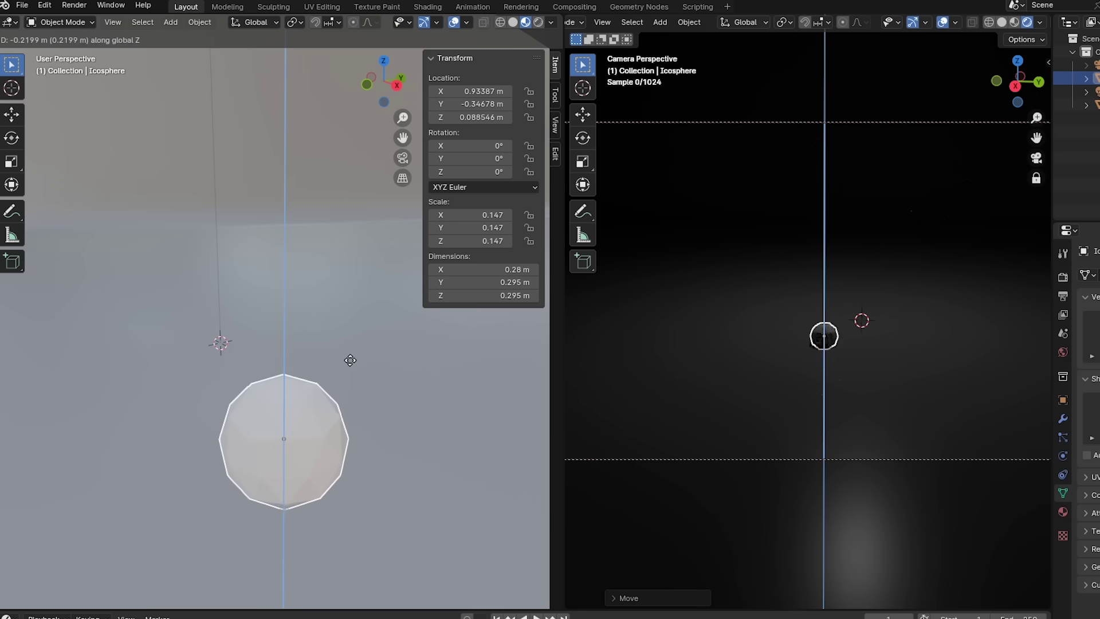
{"action": "left_click", "coordinate": [897, 378]}
- Raise the icosphere slightly along global Z to about 0.116 m so it rests on the stage
{"action": "middle_click_drag", "start_coordinate": [895, 375], "coordinate": [830, 328]}
{"action": "scroll", "coordinate": [833, 324], "scroll_direction": "up", "scroll_amount": 3}
{"action": "middle_click_drag", "start_coordinate": [841, 332], "coordinate": [852, 362]}
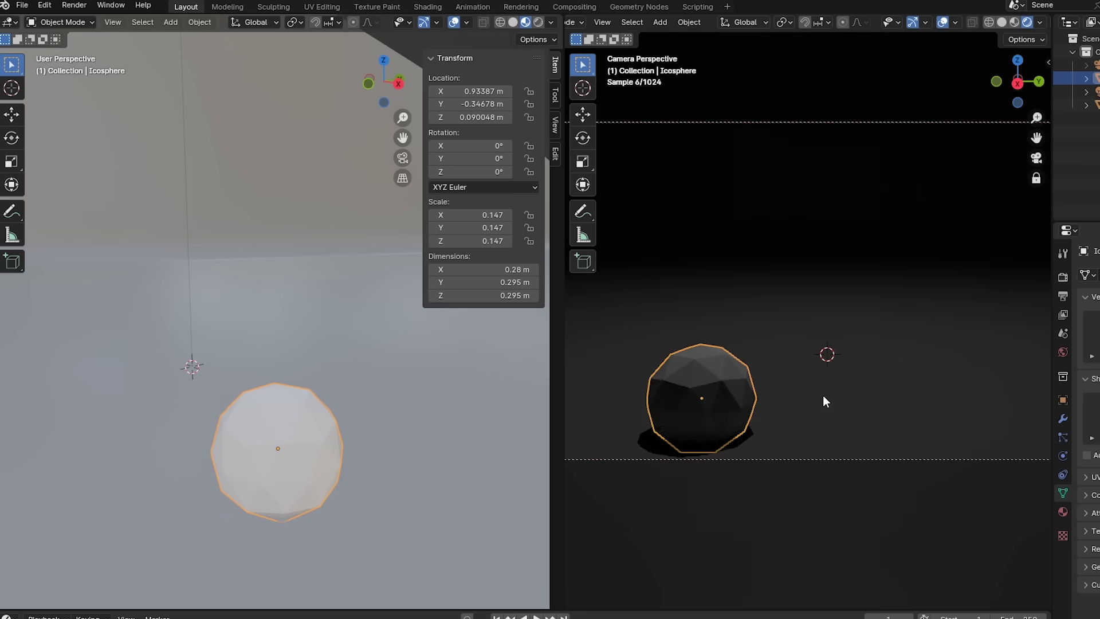
{"action": "key", "text": "g"}
{"action": "key", "text": "z"}
{"action": "left_click", "coordinate": [823, 208]}
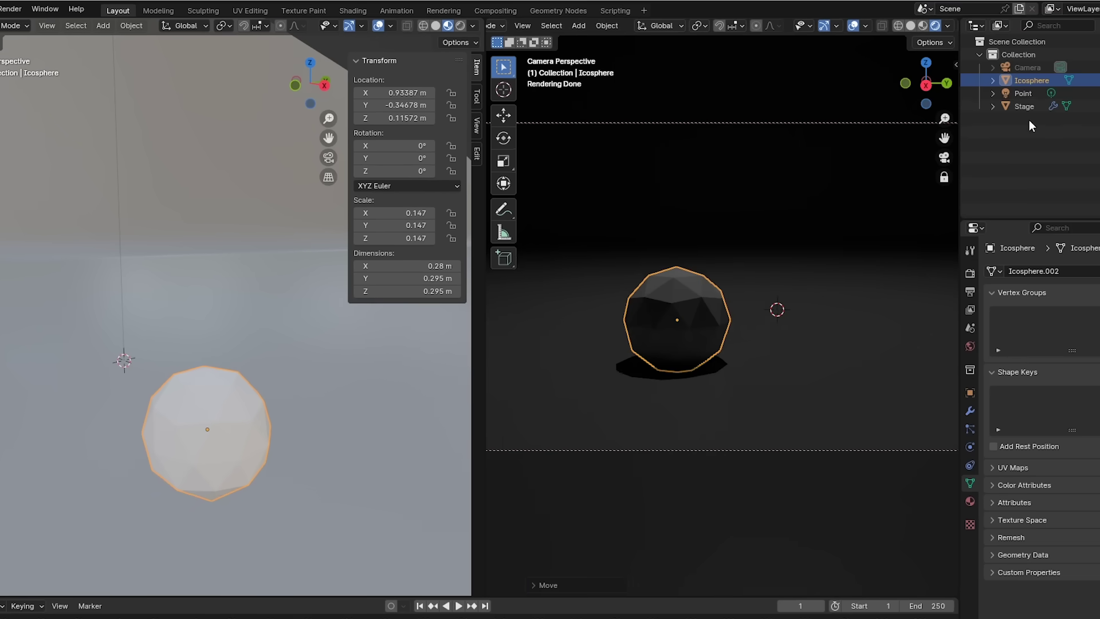
- Select the point light and lower it close to the icosphere, to a height of about 1.18 m
{"action": "left_click", "coordinate": [1021, 94]}
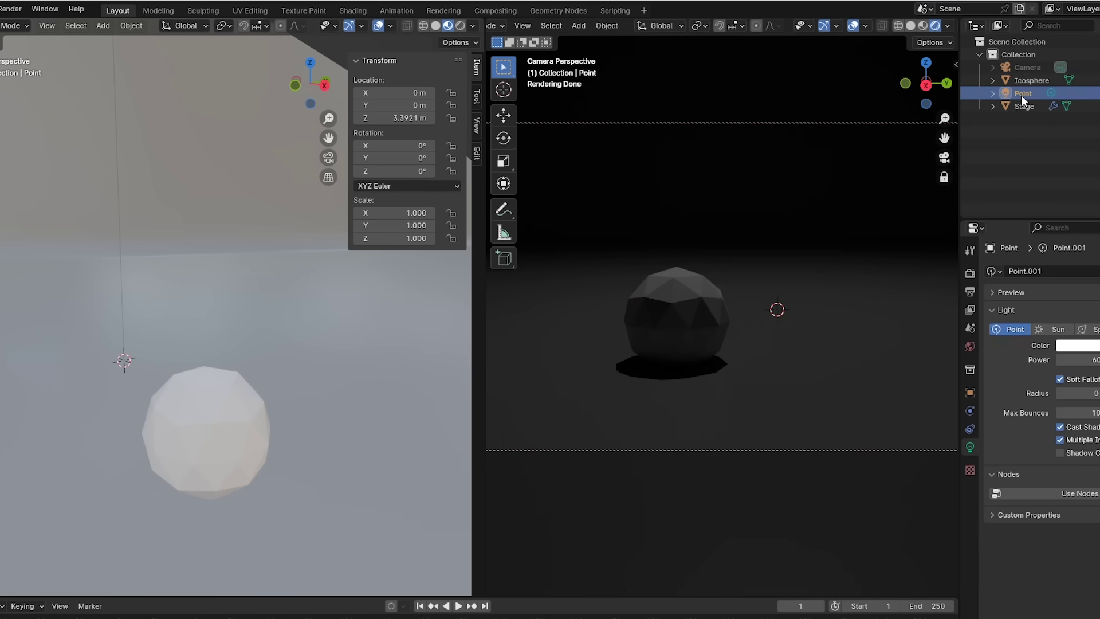
{"action": "key", "text": "g"}
{"action": "key", "text": "z"}
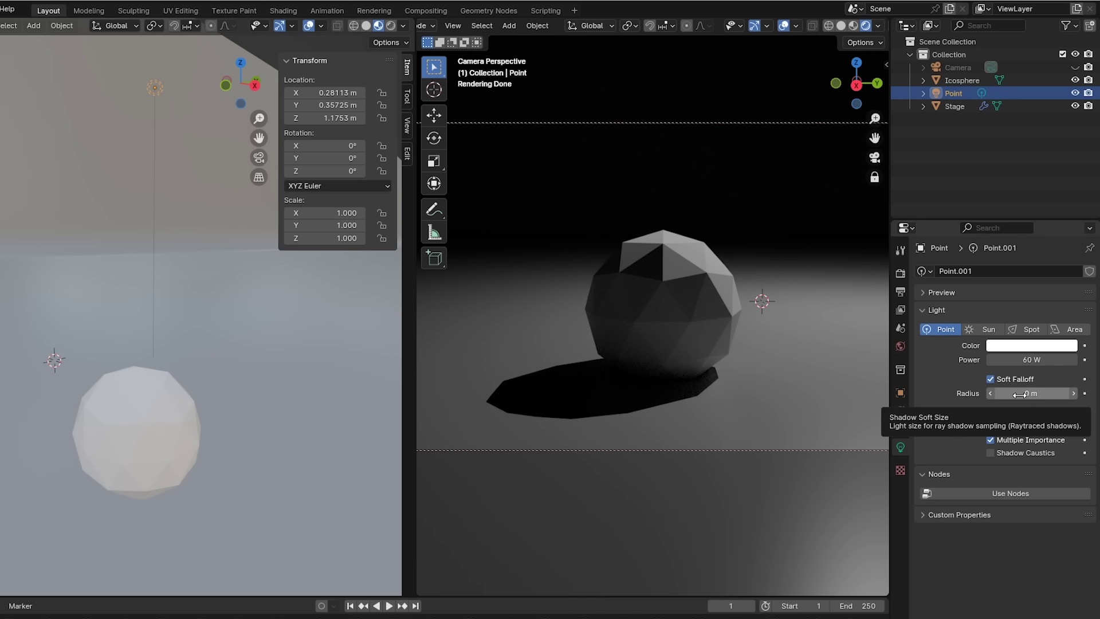
- Set the point light's radius to 0.11 m and lower the light along global Z to about 0.48 m
{"action": "mouse_move", "coordinate": [1019, 394]}
{"action": "left_mouse_down"}
{"action": "mouse_move", "coordinate": [1054, 394]}
{"action": "mouse_move", "coordinate": [1007, 393]}
{"action": "left_mouse_up"}
{"action": "key", "text": "g"}
{"action": "key", "text": "z"}
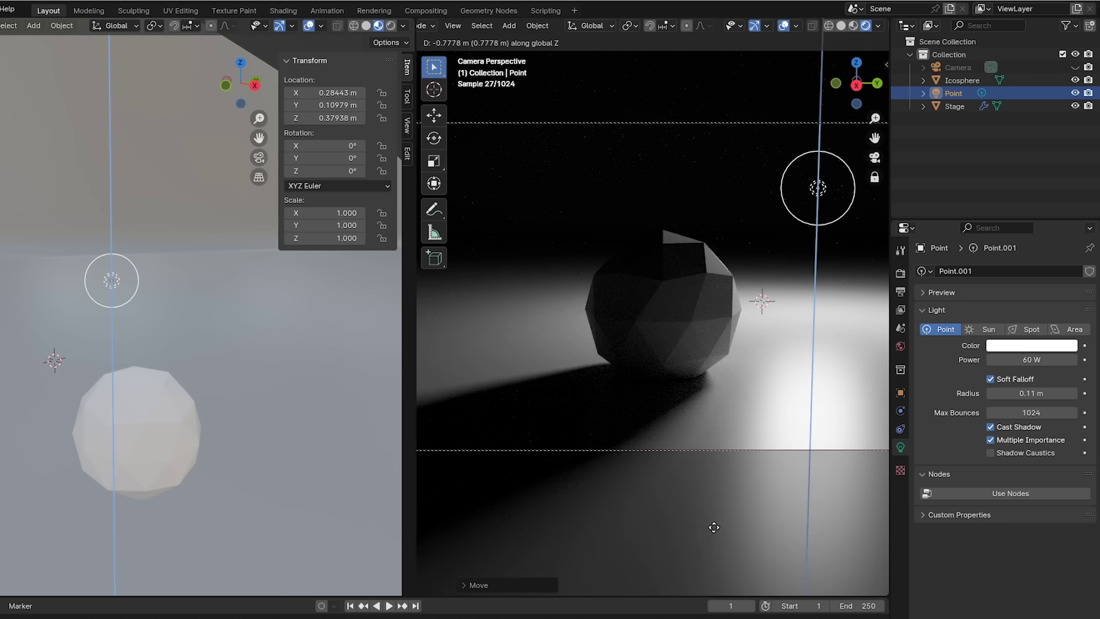
{"action": "left_click", "coordinate": [721, 491]}
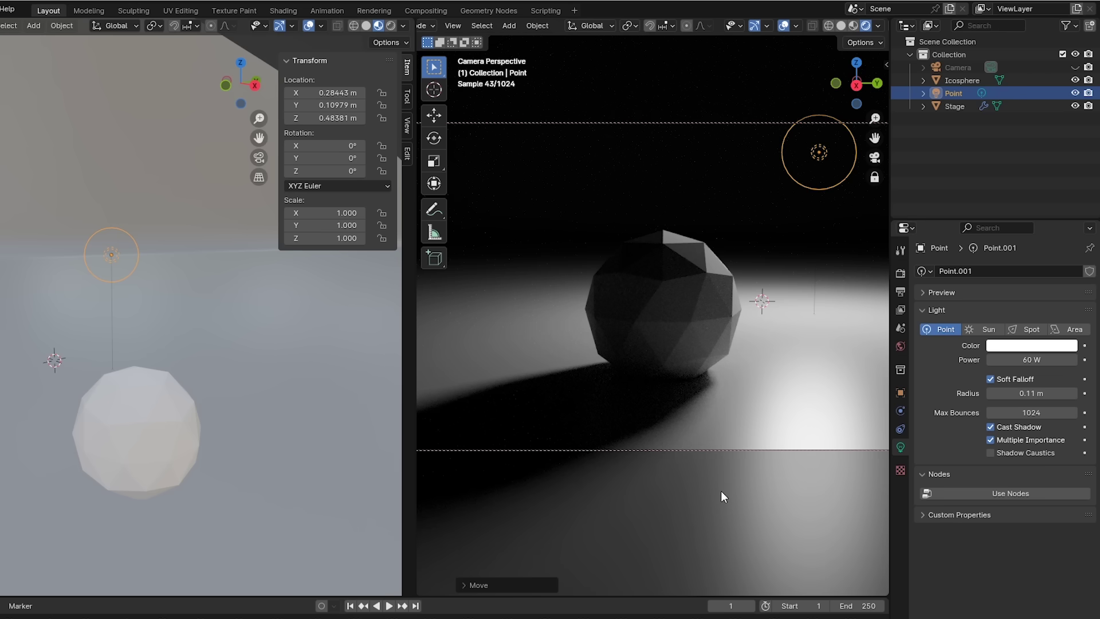
- Select the icosphere and apply smooth shading to it
{"action": "left_click", "coordinate": [691, 287]}
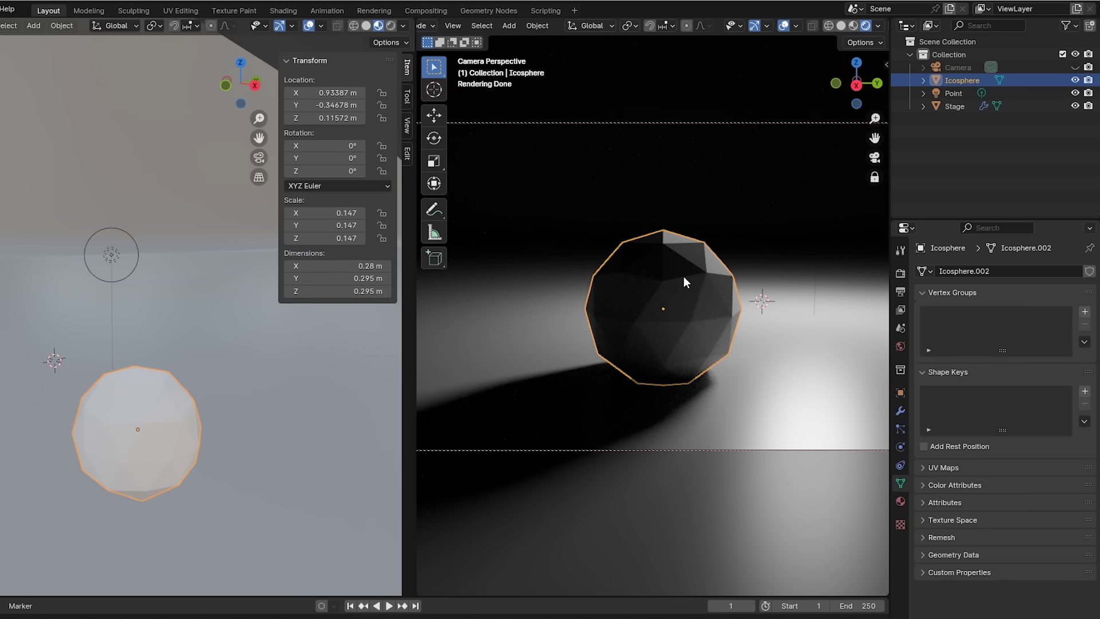
{"action": "right_click", "coordinate": [684, 276]}
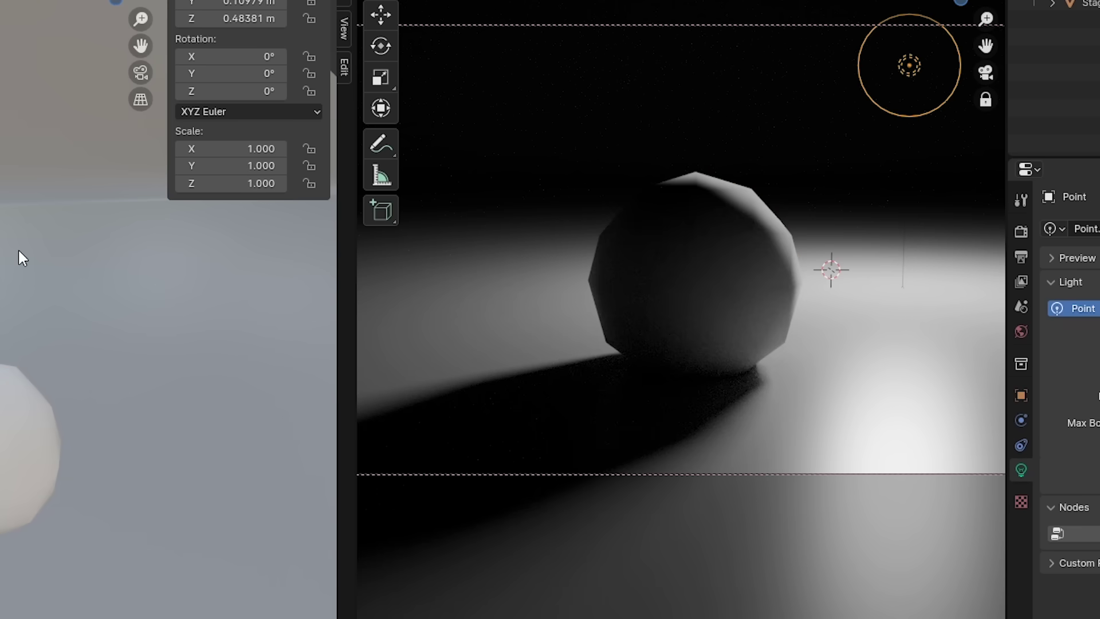
- Raise the point light along Z to about 0.8 m and shift it along the X and Y axes
{"action": "key", "text": "g"}
{"action": "key", "text": "z"}
{"action": "key", "text": "x"}
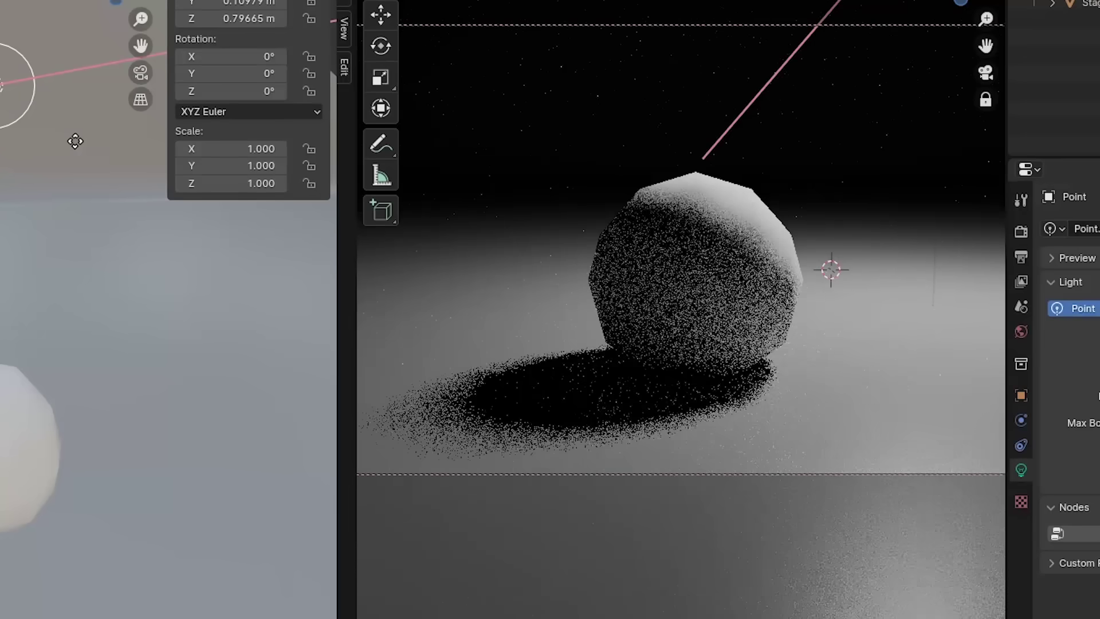
{"action": "key", "text": "y"}
{"action": "left_click", "coordinate": [69, 144]}
- Select the icosphere and set it back to flat shading
{"action": "left_click", "coordinate": [756, 227]}
{"action": "right_click", "coordinate": [755, 229]}
{"action": "left_click", "coordinate": [742, 264]}
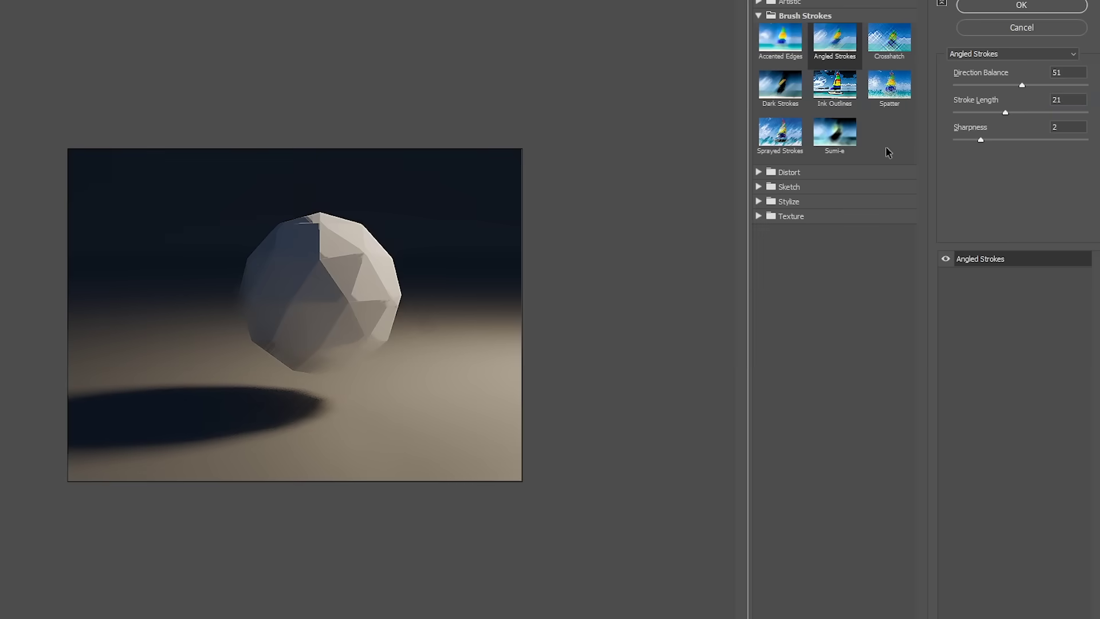
- In Photoshop's Filter Gallery, increase the Angled Strokes filter's stroke length for the icosphere render
{"action": "left_click_drag", "start_coordinate": [1005, 112], "coordinate": [1023, 114]}
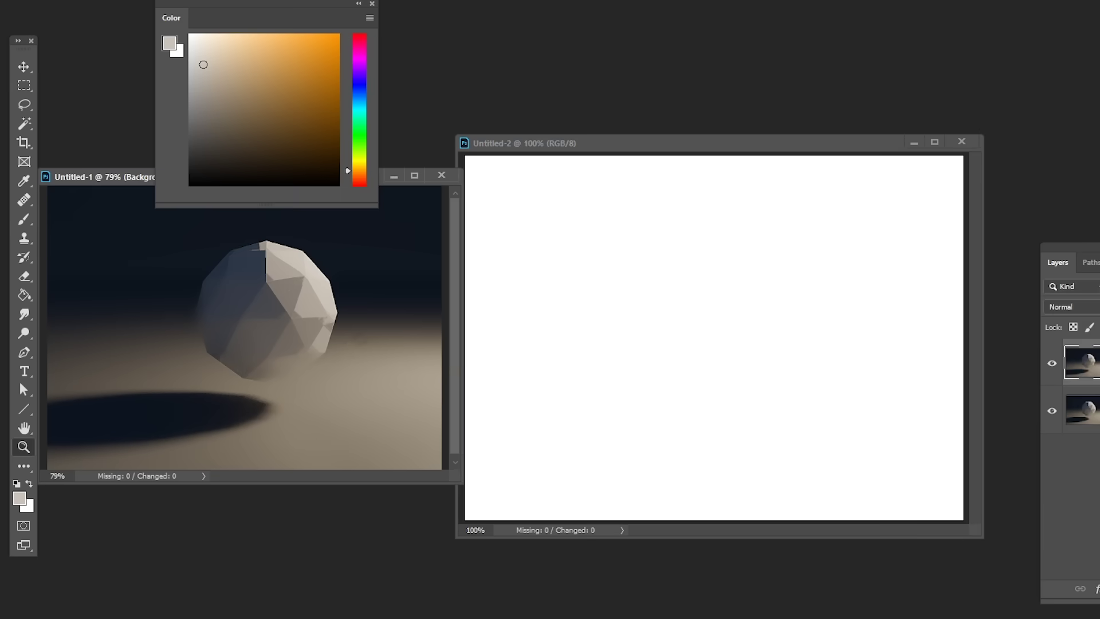
- Create a warm grey filled circle in the middle of the blank Untitled-2 canvas and deselect it
{"action": "left_click_drag", "start_coordinate": [637, 216], "coordinate": [823, 401]}
{"action": "left_click", "coordinate": [731, 308]}
{"action": "key", "text": "ctrl+d"}
- Brush dark navy tones over the upper part of the background behind the circle, varying the blue hue
{"action": "key", "text": "b"}
{"action": "left_click", "coordinate": [226, 155]}
{"action": "left_click", "coordinate": [359, 87]}
{"action": "left_click_drag", "start_coordinate": [492, 321], "coordinate": [940, 321]}
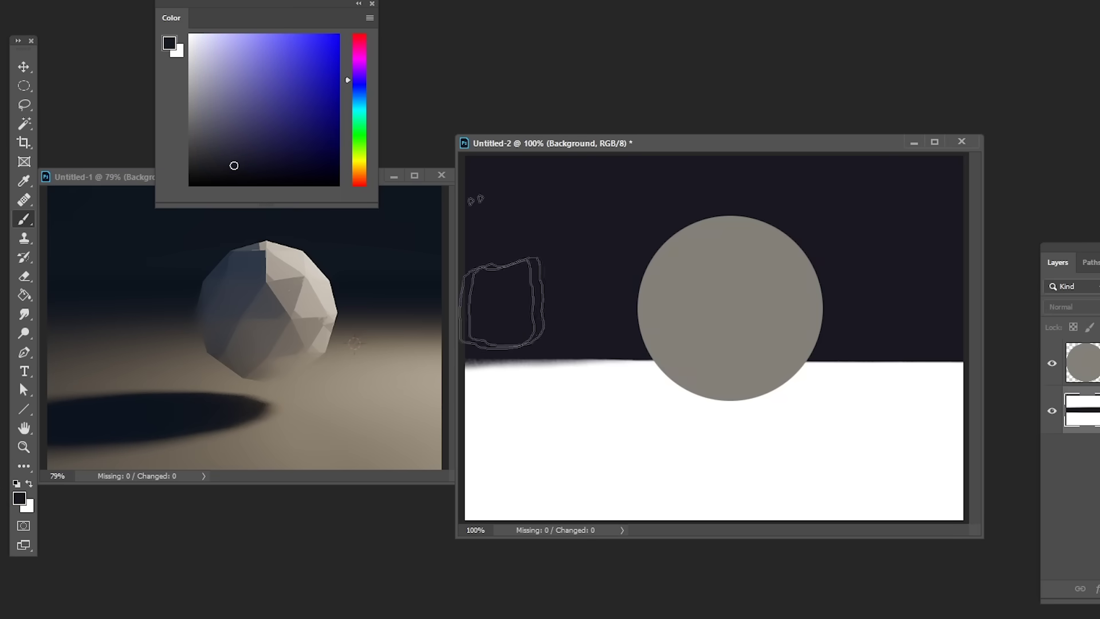
{"action": "left_click", "coordinate": [359, 93]}
{"action": "left_click_drag", "start_coordinate": [499, 349], "coordinate": [767, 288]}
- Paint purple-blue bands along the horizon and fill the floor below with a dusty pink
{"action": "left_click", "coordinate": [359, 78]}
{"action": "left_click_drag", "start_coordinate": [952, 369], "coordinate": [712, 393]}
{"action": "left_click_drag", "start_coordinate": [475, 366], "coordinate": [940, 367]}
{"action": "left_click", "coordinate": [360, 36]}
{"action": "left_click", "coordinate": [212, 91]}
{"action": "left_click_drag", "start_coordinate": [482, 424], "coordinate": [939, 470]}
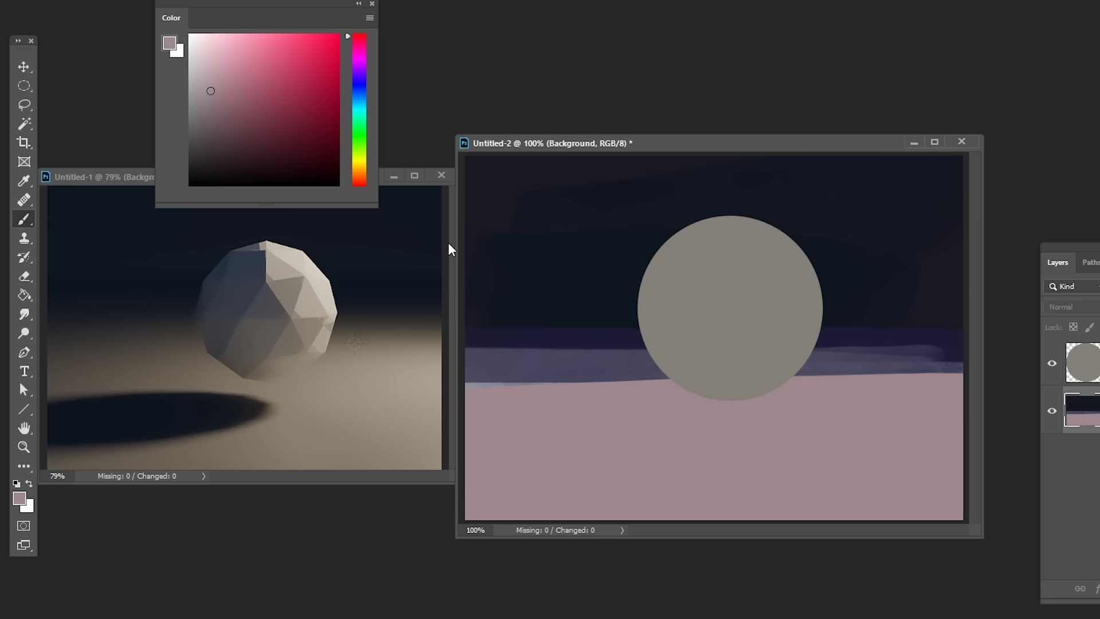
- Repaint the floor with muted reddish-brown and grey strokes up to the horizon
{"action": "left_click", "coordinate": [359, 181]}
{"action": "left_click_drag", "start_coordinate": [492, 401], "coordinate": [719, 463]}
{"action": "left_click", "coordinate": [214, 121]}
{"action": "left_click_drag", "start_coordinate": [894, 458], "coordinate": [589, 538]}
{"action": "left_click", "coordinate": [203, 111]}
{"action": "left_click_drag", "start_coordinate": [573, 435], "coordinate": [926, 541]}
{"action": "left_click_drag", "start_coordinate": [940, 358], "coordinate": [461, 434]}
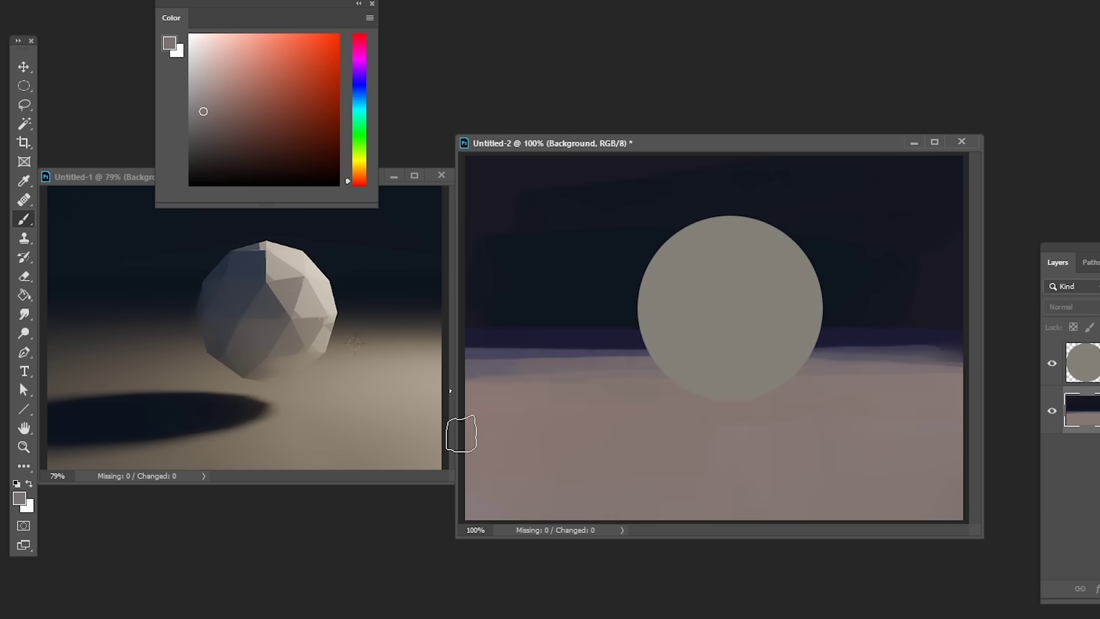
- Stretch the background layer slightly upward with Free Transform and soften its painted bands with a blur
{"action": "key", "text": "ctrl+t"}
{"action": "left_click_drag", "start_coordinate": [715, 155], "coordinate": [716, 140]}
{"action": "key", "text": "Return"}
{"action": "left_click", "coordinate": [418, 150]}
{"action": "left_click_drag", "start_coordinate": [834, 257], "coordinate": [830, 257]}
{"action": "key", "text": "Return"}
- Brush purple and warm orange-brown strokes along the horizon to soften the transition between backdrop and floor
{"action": "left_click", "coordinate": [240, 96]}
{"action": "left_click_drag", "start_coordinate": [479, 339], "coordinate": [940, 357]}
{"action": "left_click", "coordinate": [359, 178]}
{"action": "left_click", "coordinate": [248, 63]}
{"action": "mouse_move", "coordinate": [481, 367]}
{"action": "left_mouse_down"}
{"action": "mouse_move", "coordinate": [945, 367]}
{"action": "mouse_move", "coordinate": [609, 329]}
{"action": "left_mouse_up"}
- Repaint the floor and the area beneath the circle with beige-brown tones sampled from the render
{"action": "left_click", "coordinate": [416, 366], "text": "alt"}
{"action": "left_click", "coordinate": [258, 132]}
{"action": "left_click_drag", "start_coordinate": [557, 453], "coordinate": [887, 447]}
{"action": "left_click", "coordinate": [416, 367]}
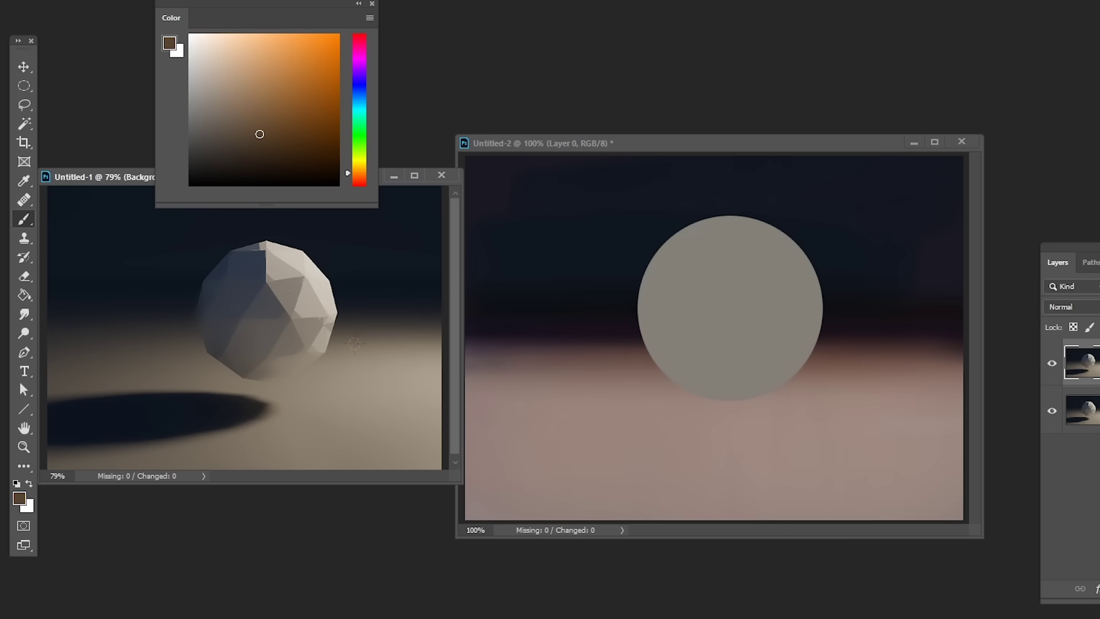
{"action": "left_click", "coordinate": [983, 320]}
{"action": "left_click", "coordinate": [402, 401], "text": "alt"}
{"action": "left_click_drag", "start_coordinate": [611, 414], "coordinate": [877, 370]}
{"action": "left_click_drag", "start_coordinate": [584, 384], "coordinate": [694, 399]}
{"action": "left_click", "coordinate": [592, 366], "text": "alt"}
- Select the circle's layer, lock its transparent pixels, and set up the Smudge tool for blending
{"action": "left_click", "coordinate": [1082, 363]}
{"action": "left_click", "coordinate": [1074, 328]}
{"action": "left_click", "coordinate": [24, 314]}
{"action": "left_click", "coordinate": [20, 499]}
{"action": "left_click", "coordinate": [755, 179]}
{"action": "left_click", "coordinate": [882, 99]}
- Brush dark blue-grey shadow tones diagonally across the circle's lower-left side
{"action": "key", "text": "b"}
{"action": "left_click", "coordinate": [359, 81]}
{"action": "left_click", "coordinate": [248, 126]}
{"action": "left_click", "coordinate": [255, 153]}
{"action": "mouse_move", "coordinate": [702, 287]}
{"action": "left_mouse_down"}
{"action": "mouse_move", "coordinate": [682, 344]}
{"action": "mouse_move", "coordinate": [751, 361]}
{"action": "mouse_move", "coordinate": [756, 333]}
{"action": "left_mouse_up"}
{"action": "left_click", "coordinate": [217, 152]}
- Smudge the sphere's shadow and add cooler blue strokes across its left and lower areas
{"action": "left_click", "coordinate": [24, 314]}
{"action": "left_click", "coordinate": [359, 94]}
{"action": "left_click", "coordinate": [235, 130]}
{"action": "left_click_drag", "start_coordinate": [632, 280], "coordinate": [688, 284]}
{"action": "left_click", "coordinate": [255, 145]}
{"action": "left_click", "coordinate": [359, 83]}
{"action": "left_click_drag", "start_coordinate": [246, 150], "coordinate": [214, 139]}
{"action": "mouse_move", "coordinate": [702, 349]}
{"action": "left_mouse_down"}
{"action": "mouse_move", "coordinate": [739, 329]}
{"action": "mouse_move", "coordinate": [724, 360]}
{"action": "mouse_move", "coordinate": [759, 361]}
{"action": "mouse_move", "coordinate": [739, 390]}
{"action": "left_mouse_up"}
- Paint muted reddish tones on the lower right and bottom of the sphere's shadow side
{"action": "left_click", "coordinate": [360, 38]}
{"action": "left_click", "coordinate": [210, 130]}
{"action": "left_click_drag", "start_coordinate": [748, 312], "coordinate": [774, 338]}
{"action": "mouse_move", "coordinate": [709, 385]}
{"action": "left_mouse_down"}
{"action": "mouse_move", "coordinate": [691, 358]}
{"action": "mouse_move", "coordinate": [766, 326]}
{"action": "mouse_move", "coordinate": [688, 401]}
{"action": "left_mouse_up"}
- Lasso part of the sphere's shadow side, brush a warm brown tone inside it, and deselect
{"action": "left_click", "coordinate": [23, 105]}
{"action": "key", "text": "b"}
{"action": "left_click", "coordinate": [360, 175]}
{"action": "left_click_drag", "start_coordinate": [762, 395], "coordinate": [722, 367]}
{"action": "key", "text": "ctrl+d"}
- Add deeper blue tones to the upper-left of the sphere's shadow side, using sampled and picked colours
{"action": "left_click", "coordinate": [215, 148]}
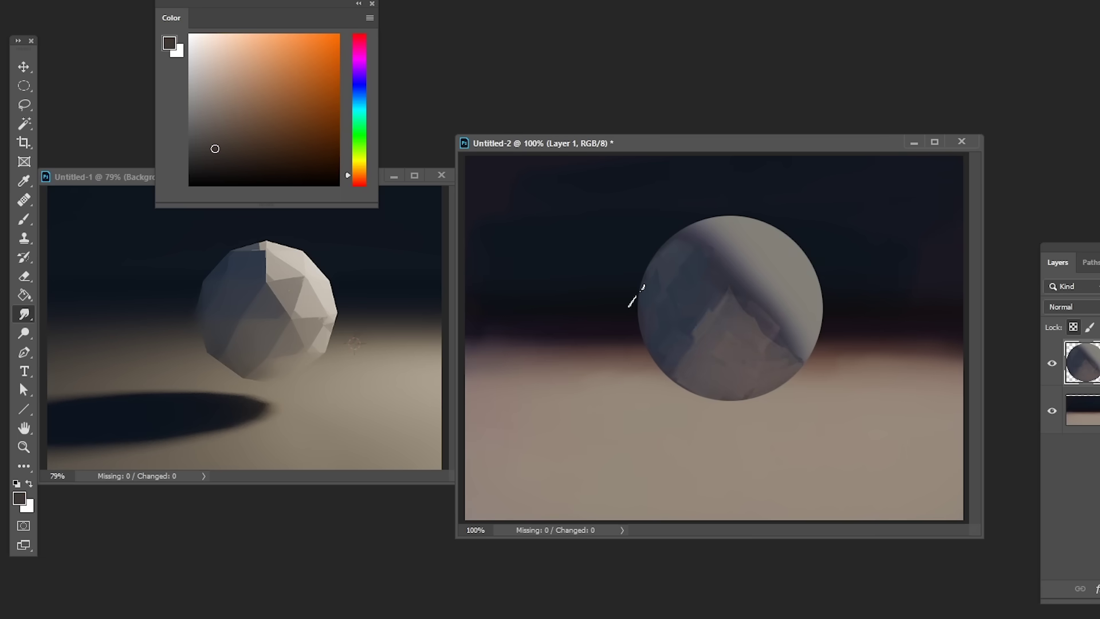
{"action": "left_click", "coordinate": [671, 327], "text": "alt"}
{"action": "left_click", "coordinate": [674, 339], "text": "alt"}
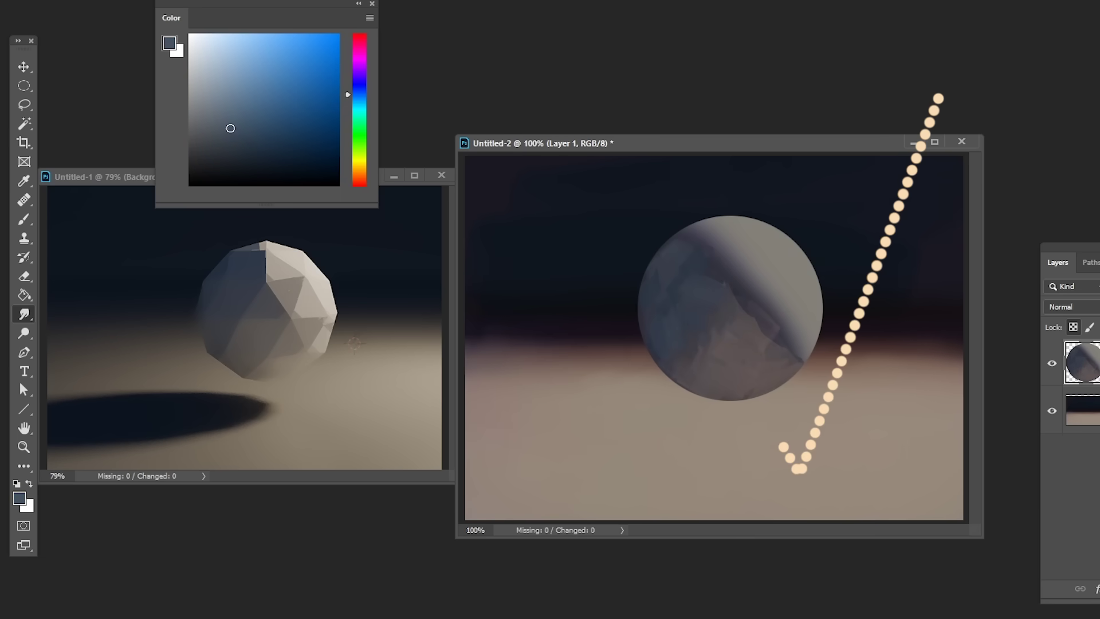
{"action": "left_click", "coordinate": [348, 87]}
{"action": "left_click", "coordinate": [284, 140]}
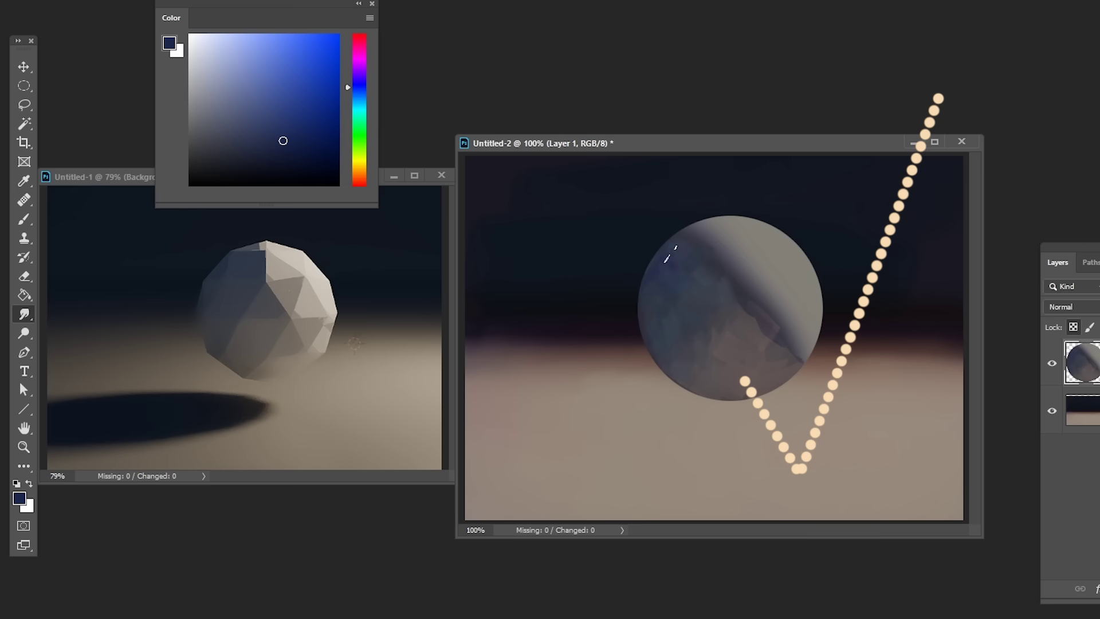
{"action": "left_click_drag", "start_coordinate": [675, 277], "coordinate": [703, 283]}
{"action": "left_click", "coordinate": [664, 310], "text": "alt"}
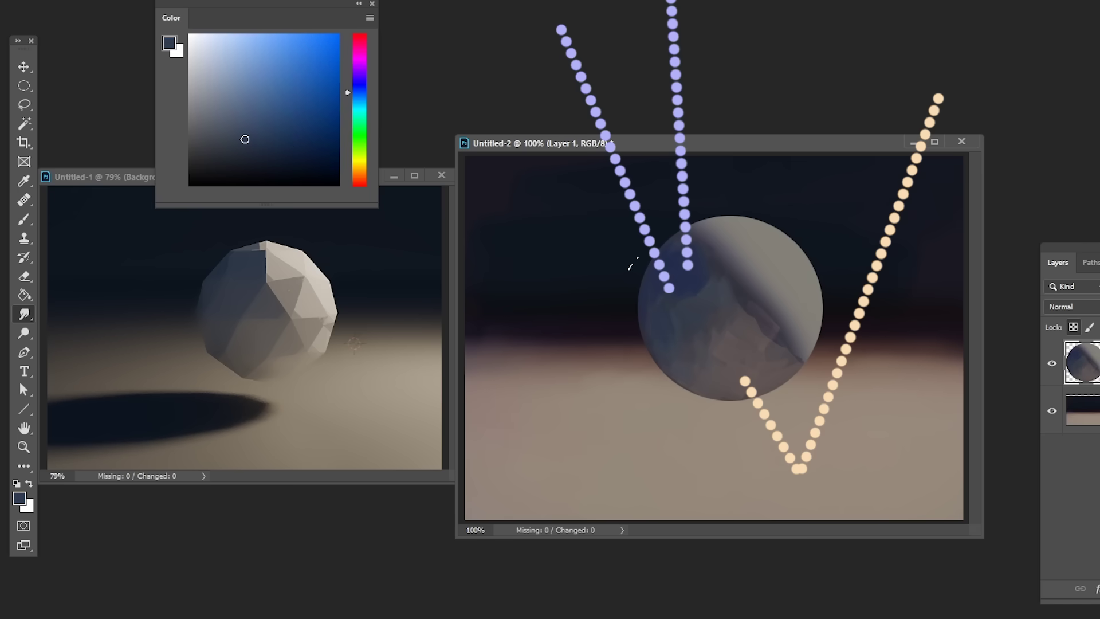
- Brush sampled tones and warm bounce light over the lower part of the sphere's shadow side
{"action": "key", "text": "b"}
{"action": "left_click", "coordinate": [714, 356], "text": "alt"}
{"action": "left_click", "coordinate": [724, 333], "text": "alt"}
{"action": "left_click_drag", "start_coordinate": [717, 321], "coordinate": [705, 368]}
{"action": "left_click", "coordinate": [724, 375], "text": "alt"}
{"action": "left_click", "coordinate": [768, 377], "text": "alt"}
{"action": "left_click", "coordinate": [359, 186]}
- Paint a blue cast shadow on the floor on the Multiply layer below the sphere, trimming its edges with white
{"action": "left_click", "coordinate": [317, 86]}
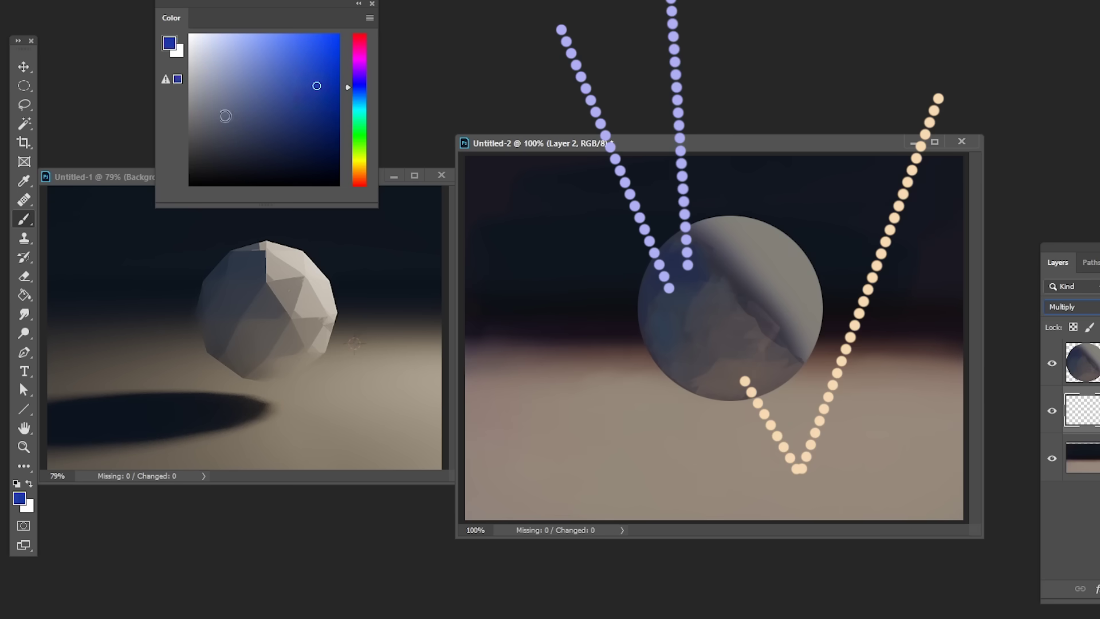
{"action": "mouse_move", "coordinate": [716, 436]}
{"action": "left_mouse_down"}
{"action": "mouse_move", "coordinate": [442, 476]}
{"action": "mouse_move", "coordinate": [476, 453]}
{"action": "left_mouse_up"}
{"action": "left_click", "coordinate": [189, 34]}
{"action": "left_click_drag", "start_coordinate": [711, 471], "coordinate": [560, 499]}
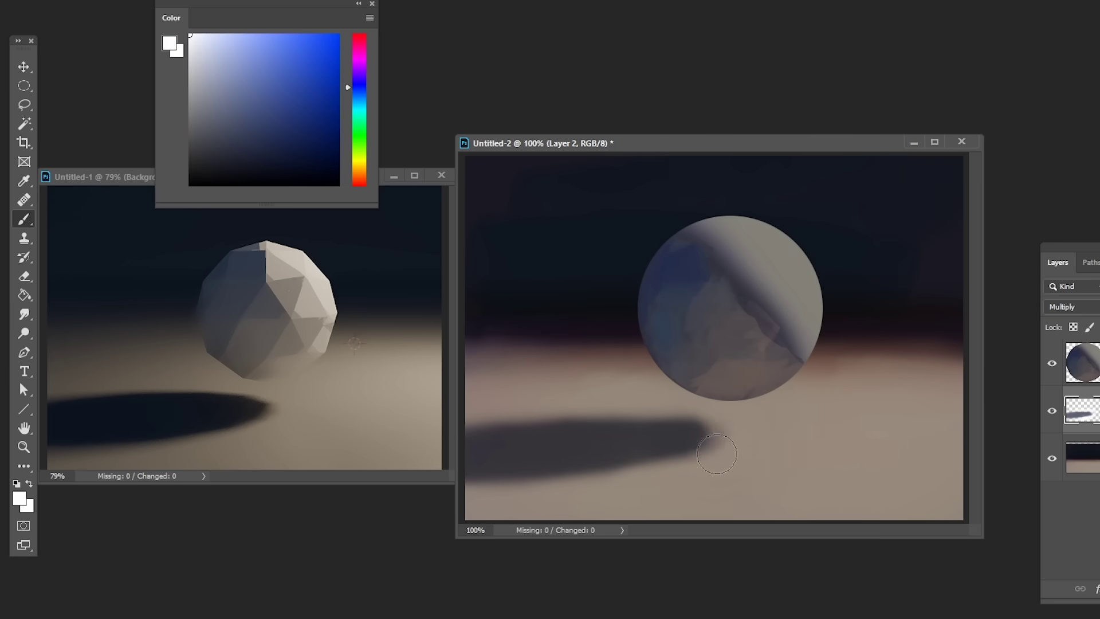
{"action": "mouse_move", "coordinate": [733, 450]}
{"action": "left_mouse_down"}
{"action": "mouse_move", "coordinate": [697, 465]}
{"action": "mouse_move", "coordinate": [450, 462]}
{"action": "left_mouse_up"}
{"action": "left_click", "coordinate": [280, 111]}
{"action": "left_click", "coordinate": [189, 35]}
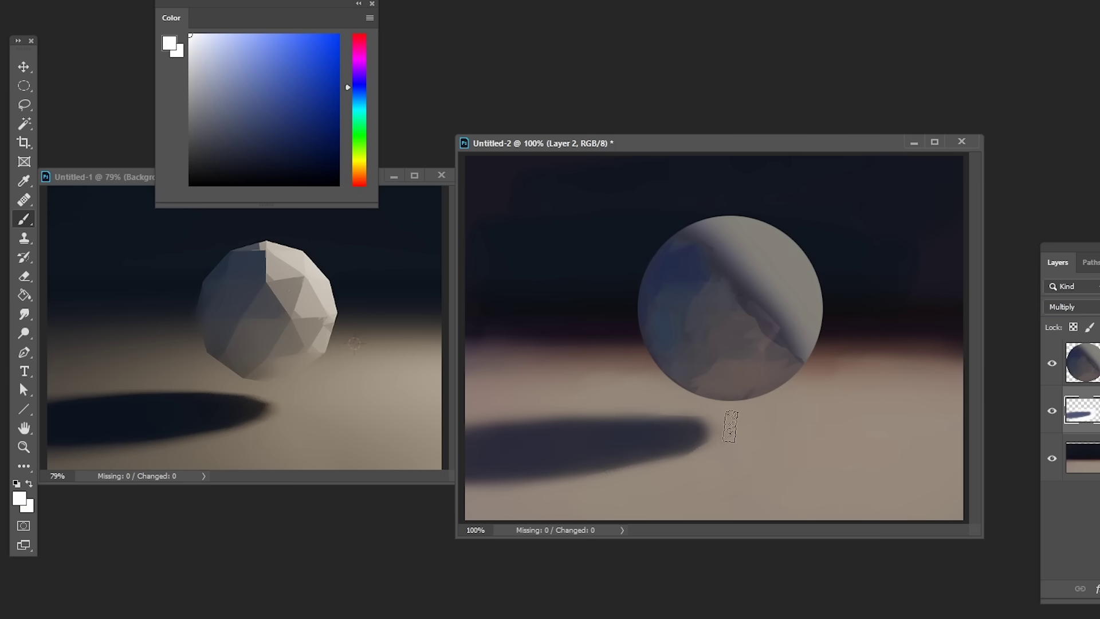
{"action": "left_click_drag", "start_coordinate": [702, 446], "coordinate": [662, 460]}
- Darken the cast shadow with dark purple-grey and blue-grey strokes on the Multiply layer
{"action": "left_click", "coordinate": [228, 150]}
{"action": "left_click_drag", "start_coordinate": [359, 90], "coordinate": [359, 72]}
{"action": "left_click", "coordinate": [220, 145]}
{"action": "mouse_move", "coordinate": [595, 481]}
{"action": "left_mouse_down"}
{"action": "mouse_move", "coordinate": [487, 442]}
{"action": "mouse_move", "coordinate": [427, 503]}
{"action": "left_mouse_up"}
{"action": "left_click", "coordinate": [360, 93]}
{"action": "left_click", "coordinate": [233, 118]}
{"action": "left_click_drag", "start_coordinate": [568, 441], "coordinate": [544, 457]}
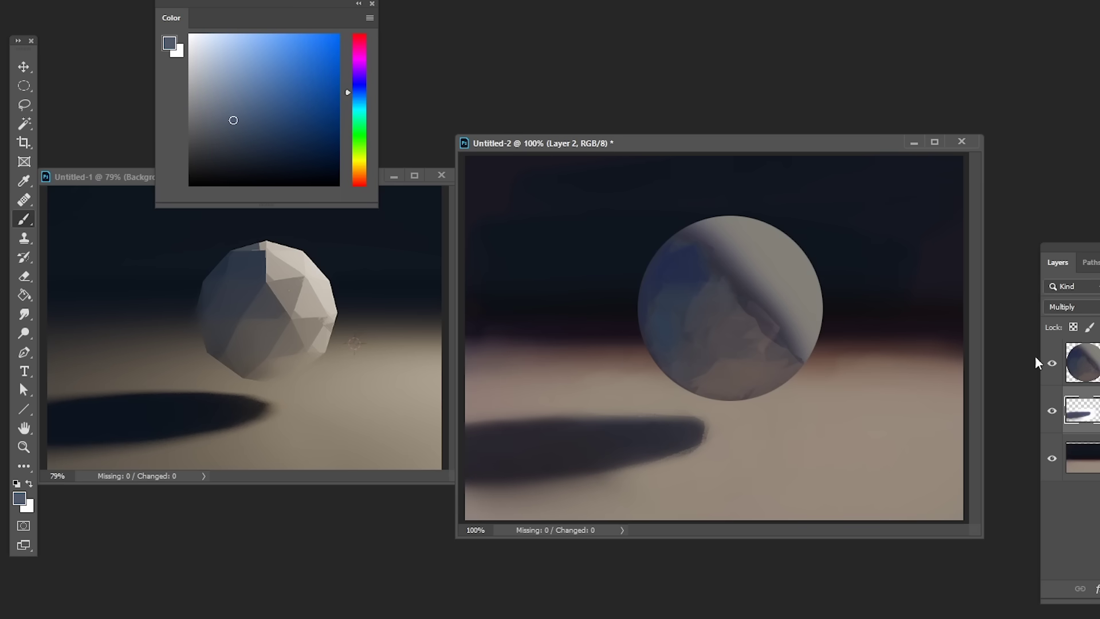
- On the sphere layer, paint the lit side in warm beige and smudge it along the shadow boundary
{"action": "left_click", "coordinate": [1082, 363]}
{"action": "left_click", "coordinate": [759, 243], "text": "alt"}
{"action": "left_click", "coordinate": [219, 85]}
{"action": "mouse_move", "coordinate": [747, 227]}
{"action": "left_mouse_down"}
{"action": "mouse_move", "coordinate": [767, 234]}
{"action": "mouse_move", "coordinate": [768, 275]}
{"action": "mouse_move", "coordinate": [805, 341]}
{"action": "left_mouse_up"}
{"action": "left_click", "coordinate": [234, 94]}
{"action": "left_click", "coordinate": [24, 318]}
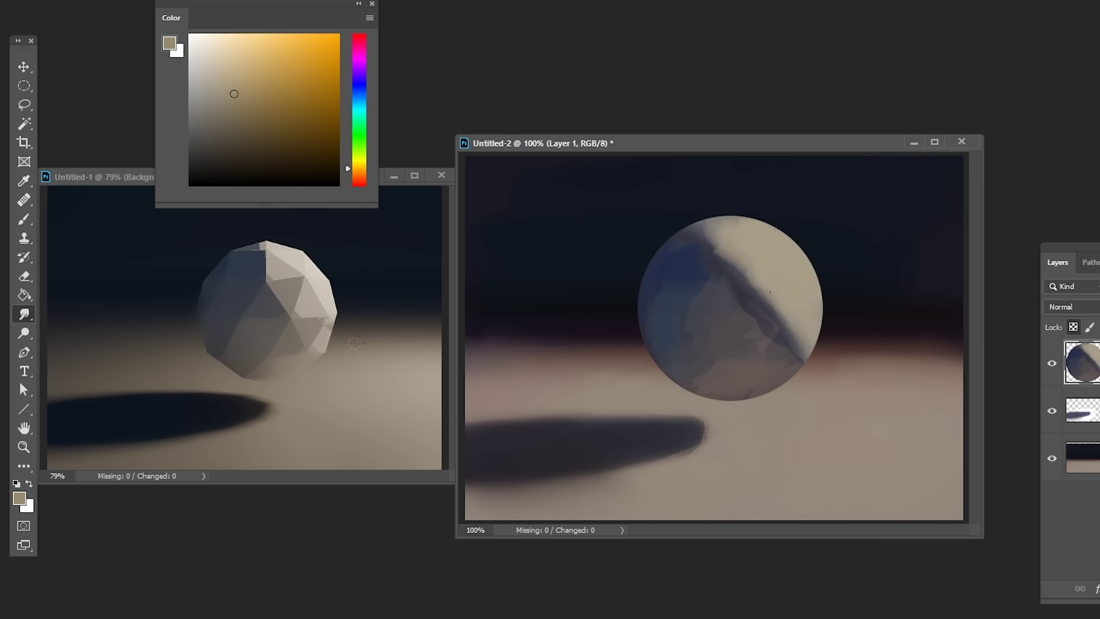
{"action": "left_click_drag", "start_coordinate": [755, 287], "coordinate": [707, 223]}
- Brighten the sphere's lit side with lighter cream strokes, using smudging and brushwork
{"action": "left_click", "coordinate": [226, 69]}
{"action": "mouse_move", "coordinate": [754, 253]}
{"action": "left_mouse_down"}
{"action": "mouse_move", "coordinate": [764, 229]}
{"action": "mouse_move", "coordinate": [800, 287]}
{"action": "mouse_move", "coordinate": [810, 329]}
{"action": "left_mouse_up"}
{"action": "left_click", "coordinate": [216, 60]}
{"action": "key", "text": "b"}
{"action": "left_click_drag", "start_coordinate": [791, 247], "coordinate": [810, 343]}
{"action": "mouse_move", "coordinate": [785, 234]}
{"action": "left_mouse_down"}
{"action": "mouse_move", "coordinate": [719, 221]}
{"action": "mouse_move", "coordinate": [782, 308]}
{"action": "left_mouse_up"}
- Brush sampled mid-tones and a light grey over the lower shadow boundary and lower-left of the sphere
{"action": "left_click", "coordinate": [748, 244], "text": "alt"}
{"action": "left_click", "coordinate": [782, 364], "text": "alt"}
{"action": "left_click_drag", "start_coordinate": [785, 352], "coordinate": [808, 355]}
{"action": "left_click", "coordinate": [702, 375], "text": "alt"}
{"action": "left_click", "coordinate": [211, 79]}
{"action": "mouse_move", "coordinate": [690, 386]}
{"action": "left_mouse_down"}
{"action": "mouse_move", "coordinate": [731, 344]}
{"action": "mouse_move", "coordinate": [676, 315]}
{"action": "left_mouse_up"}
- Darken the upper-left of the sphere's shadow side with grey strokes, switching to a much larger brush
{"action": "left_click", "coordinate": [727, 263], "text": "alt"}
{"action": "left_click", "coordinate": [215, 106]}
{"action": "left_click_drag", "start_coordinate": [728, 273], "coordinate": [685, 246]}
{"action": "key", "text": "bracketright"}
{"action": "key", "text": "bracketright"}
{"action": "key", "text": "bracketright"}
{"action": "key", "text": "bracketright"}
{"action": "key", "text": "bracketright"}
{"action": "key", "text": "bracketright"}
{"action": "mouse_move", "coordinate": [688, 284]}
{"action": "left_mouse_down"}
{"action": "mouse_move", "coordinate": [661, 324]}
{"action": "mouse_move", "coordinate": [670, 269]}
{"action": "left_mouse_up"}
- Glaze a pale pinkish grey over the middle and lower part of the sphere's shadow side
{"action": "left_click", "coordinate": [360, 91]}
{"action": "left_click", "coordinate": [200, 59]}
{"action": "left_click", "coordinate": [360, 179]}
{"action": "left_click_drag", "start_coordinate": [692, 317], "coordinate": [730, 383]}
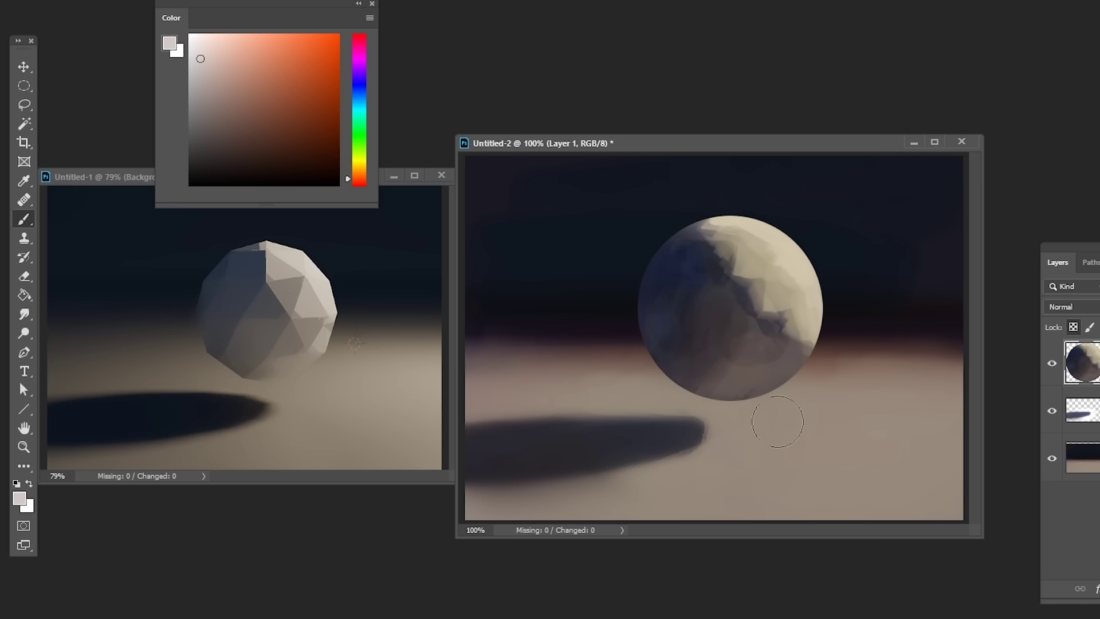
- On the background layer, paint a soft dark orange-brown glow around the sphere's lit edge with a large brush
{"action": "left_click", "coordinate": [1082, 459]}
{"action": "left_click", "coordinate": [359, 185]}
{"action": "left_click", "coordinate": [317, 86]}
{"action": "left_click", "coordinate": [359, 174]}
{"action": "left_click", "coordinate": [257, 165]}
{"action": "key", "text": "bracketright"}
{"action": "key", "text": "bracketright"}
{"action": "key", "text": "bracketright"}
{"action": "key", "text": "bracketright"}
{"action": "key", "text": "bracketright"}
{"action": "key", "text": "bracketright"}
{"action": "left_click_drag", "start_coordinate": [739, 265], "coordinate": [791, 303]}
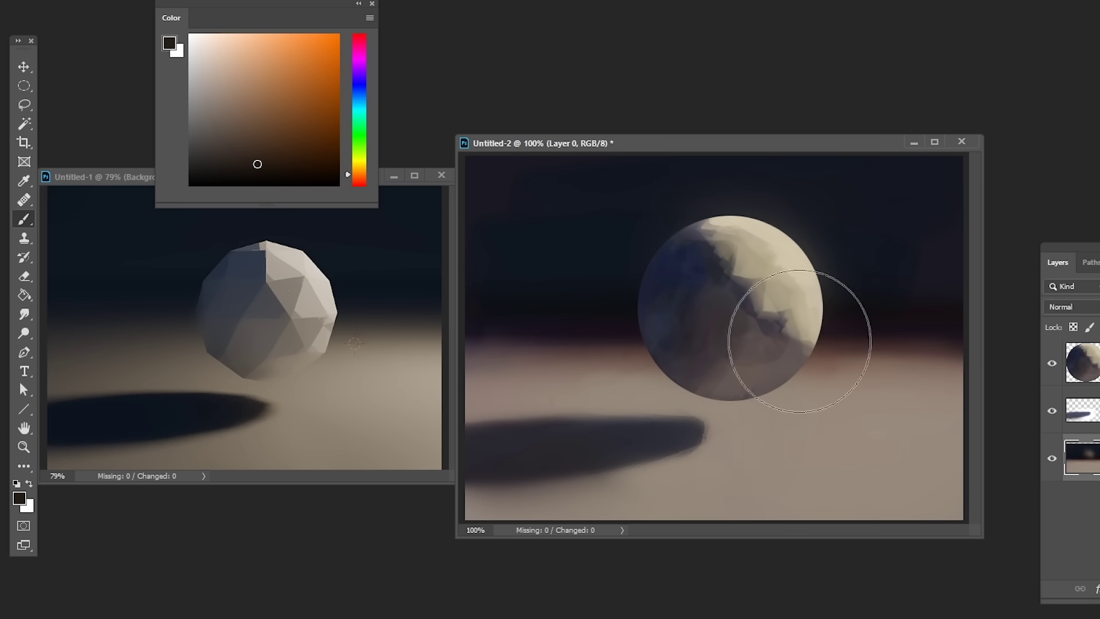
{"action": "left_click_drag", "start_coordinate": [738, 253], "coordinate": [797, 322]}
- Strengthen the glow beside the sphere's lit edge with a sampled floor tone and a smaller brush
{"action": "left_click", "coordinate": [819, 364], "text": "alt"}
{"action": "key", "text": "bracketleft"}
{"action": "left_click_drag", "start_coordinate": [778, 262], "coordinate": [808, 278]}
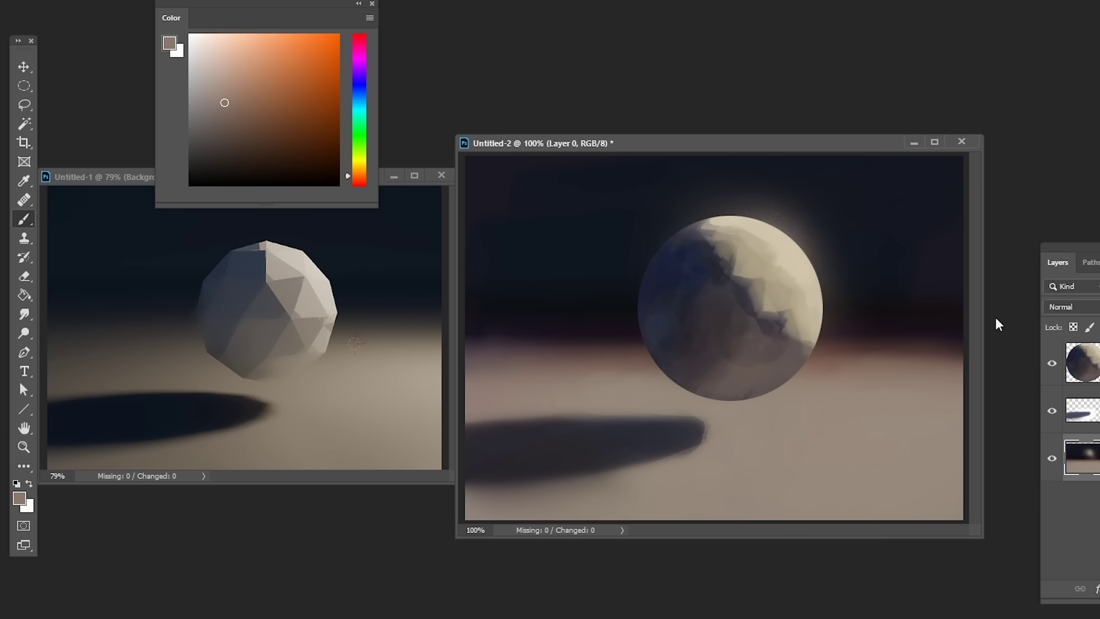
- Unlock the sphere layer's transparent pixels and soften the sphere's lower edge with sampled tones and smudging
{"action": "left_click", "coordinate": [732, 383], "text": "alt"}
{"action": "left_click", "coordinate": [1082, 363]}
{"action": "left_click", "coordinate": [1074, 327]}
{"action": "left_click", "coordinate": [734, 392], "text": "alt"}
{"action": "left_click_drag", "start_coordinate": [732, 385], "coordinate": [751, 400]}
{"action": "left_click", "coordinate": [24, 314]}
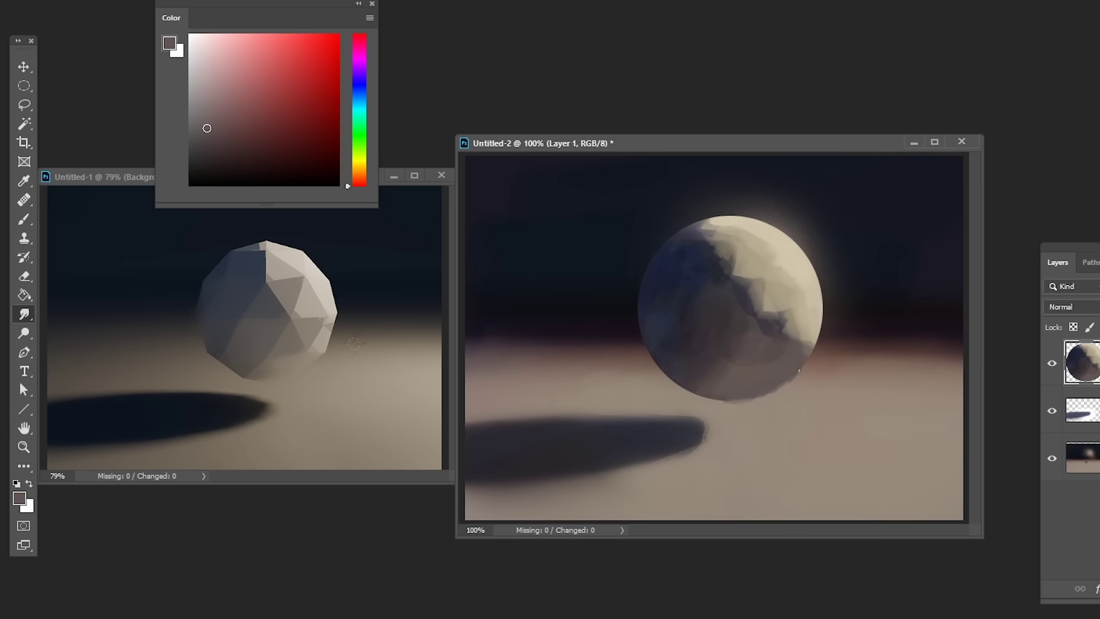
{"action": "left_click", "coordinate": [666, 347], "text": "alt"}
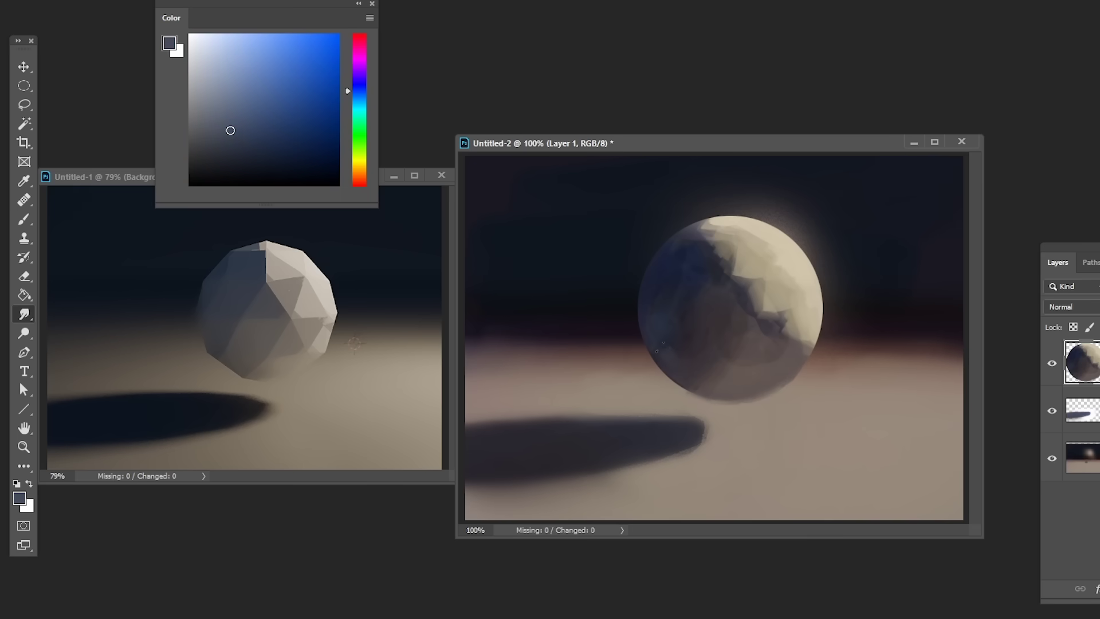
{"action": "left_click", "coordinate": [670, 315], "text": "alt"}
- Lock the sphere layer's transparent pixels again and brush warm floor-coloured bounce light over the lower shadow side
{"action": "key", "text": "b"}
{"action": "left_click", "coordinate": [1074, 327]}
{"action": "left_click", "coordinate": [821, 370], "text": "alt"}
{"action": "key", "text": "bracketleft"}
{"action": "key", "text": "bracketleft"}
{"action": "key", "text": "bracketleft"}
{"action": "left_click_drag", "start_coordinate": [734, 354], "coordinate": [686, 378]}
{"action": "key", "text": "bracketleft"}
{"action": "left_click", "coordinate": [820, 410], "text": "alt"}
- Darken the cast shadow on the Multiply layer with a Levels adjustment
{"action": "left_click", "coordinate": [1082, 410]}
{"action": "key", "text": "ctrl+l"}
{"action": "left_click_drag", "start_coordinate": [387, 135], "coordinate": [404, 136]}
{"action": "key", "text": "Return"}
- Paint dark blue, based on the reference render's shadow, over the middle of the cast shadow
{"action": "left_click", "coordinate": [235, 399], "text": "alt"}
{"action": "left_click", "coordinate": [264, 153]}
{"action": "key", "text": "bracketleft"}
{"action": "key", "text": "bracketleft"}
{"action": "key", "text": "bracketleft"}
{"action": "key", "text": "bracketleft"}
{"action": "key", "text": "bracketleft"}
{"action": "mouse_move", "coordinate": [607, 450]}
{"action": "left_mouse_down"}
{"action": "mouse_move", "coordinate": [516, 442]}
{"action": "mouse_move", "coordinate": [584, 457]}
{"action": "left_mouse_up"}
- Deepen the cast shadow near its rounded tip with darker blue, and merge the shadow layer into the background layer
{"action": "left_click", "coordinate": [258, 133]}
{"action": "left_click", "coordinate": [283, 163]}
{"action": "key", "text": "bracketleft"}
{"action": "key", "text": "bracketleft"}
{"action": "key", "text": "bracketleft"}
{"action": "left_click_drag", "start_coordinate": [683, 444], "coordinate": [682, 434]}
{"action": "key", "text": "ctrl+e"}
- Refine the cast shadow's tip and upper edge with sampled floor and shadow colours
{"action": "left_click", "coordinate": [722, 418], "text": "alt"}
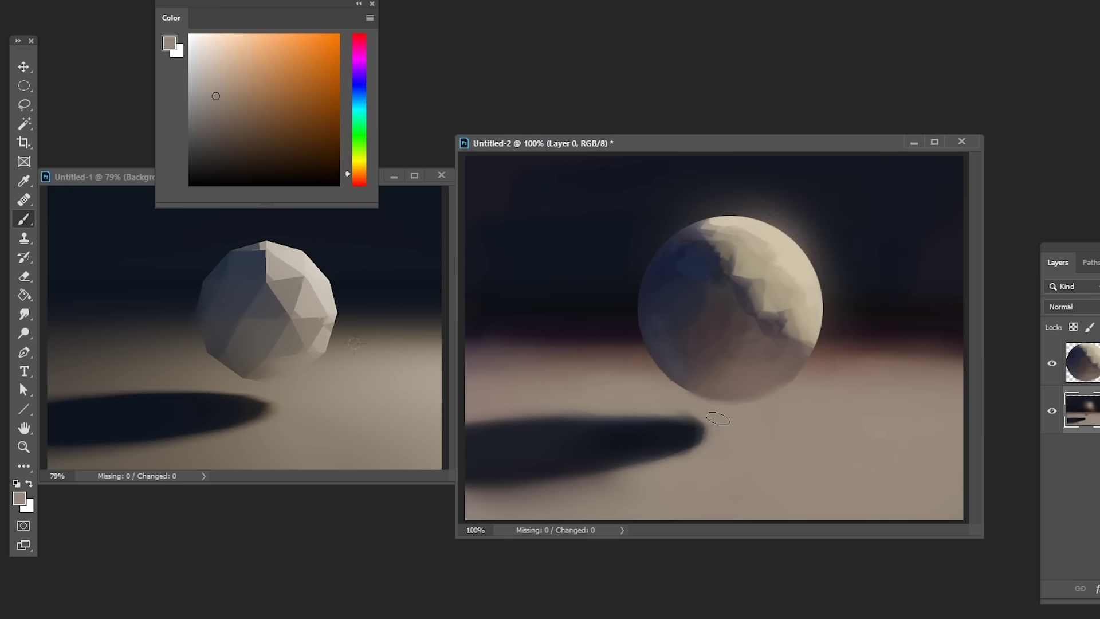
{"action": "left_click", "coordinate": [583, 420], "text": "alt"}
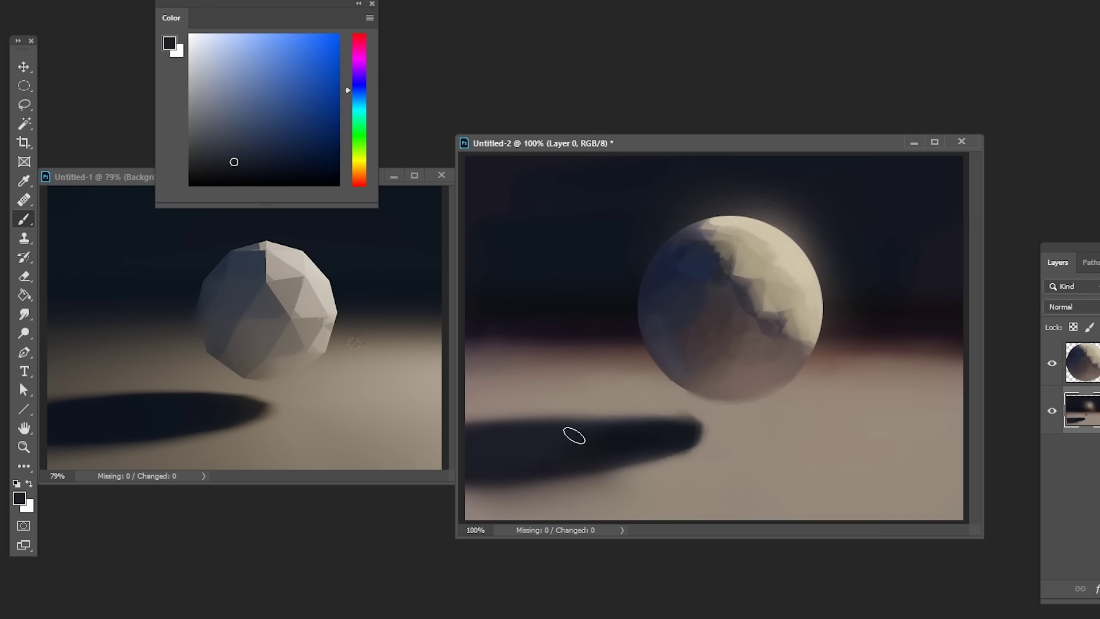
{"action": "left_click_drag", "start_coordinate": [471, 420], "coordinate": [553, 419]}
- Blend sampled floor tones over the floor and backdrop with a larger brush
{"action": "left_click", "coordinate": [482, 507], "text": "alt"}
{"action": "left_click", "coordinate": [567, 381], "text": "alt"}
{"action": "key", "text": "bracketright"}
{"action": "key", "text": "bracketright"}
{"action": "key", "text": "bracketright"}
{"action": "key", "text": "bracketright"}
{"action": "key", "text": "bracketright"}
{"action": "left_click_drag", "start_coordinate": [494, 359], "coordinate": [554, 316]}
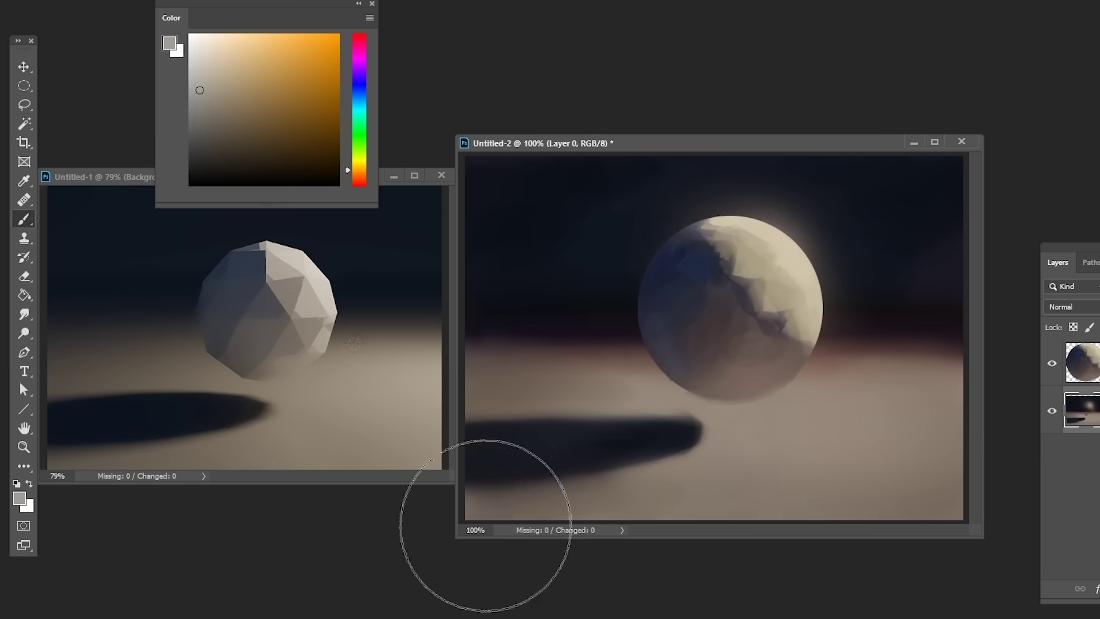
{"action": "key", "text": "["}
{"action": "key", "text": "["}
{"action": "key", "text": "["}
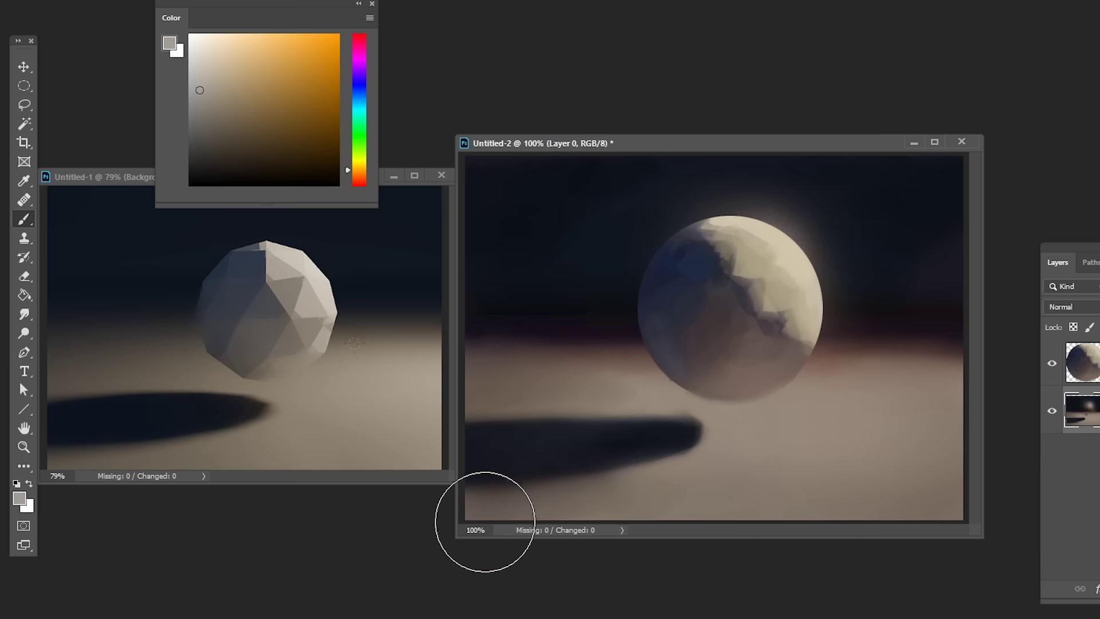
{"action": "key", "text": "]"}
{"action": "key", "text": "]"}
{"action": "key", "text": "]"}
{"action": "key", "text": "]"}
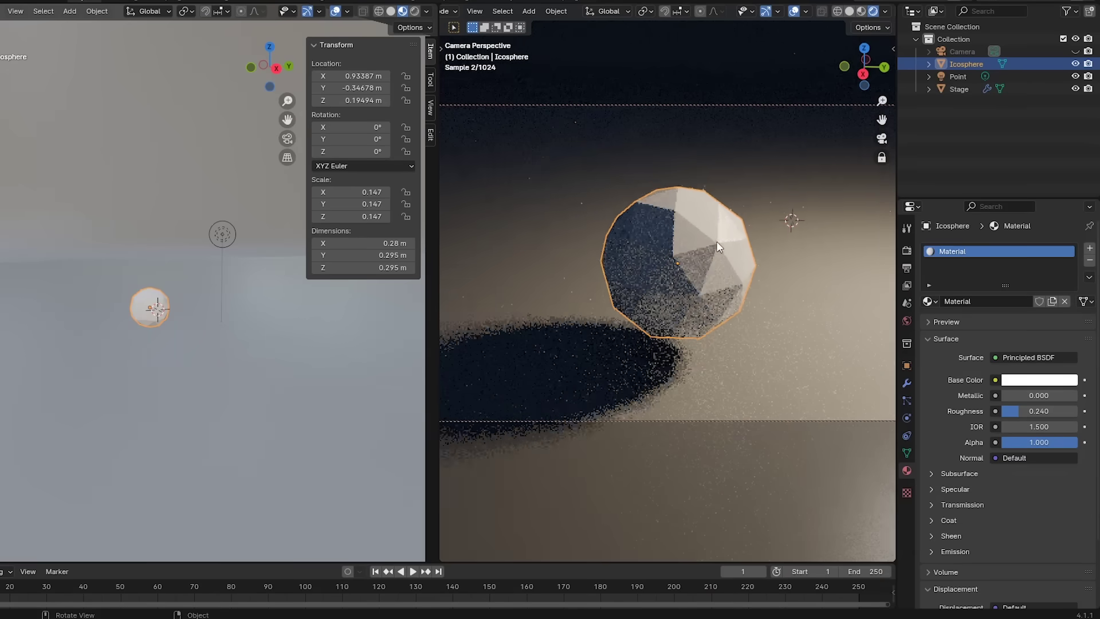
- Switch to Blender and give the icosphere's material a red base color and a roughness of 0.199
{"action": "middle_click_drag", "start_coordinate": [719, 247], "coordinate": [698, 235]}
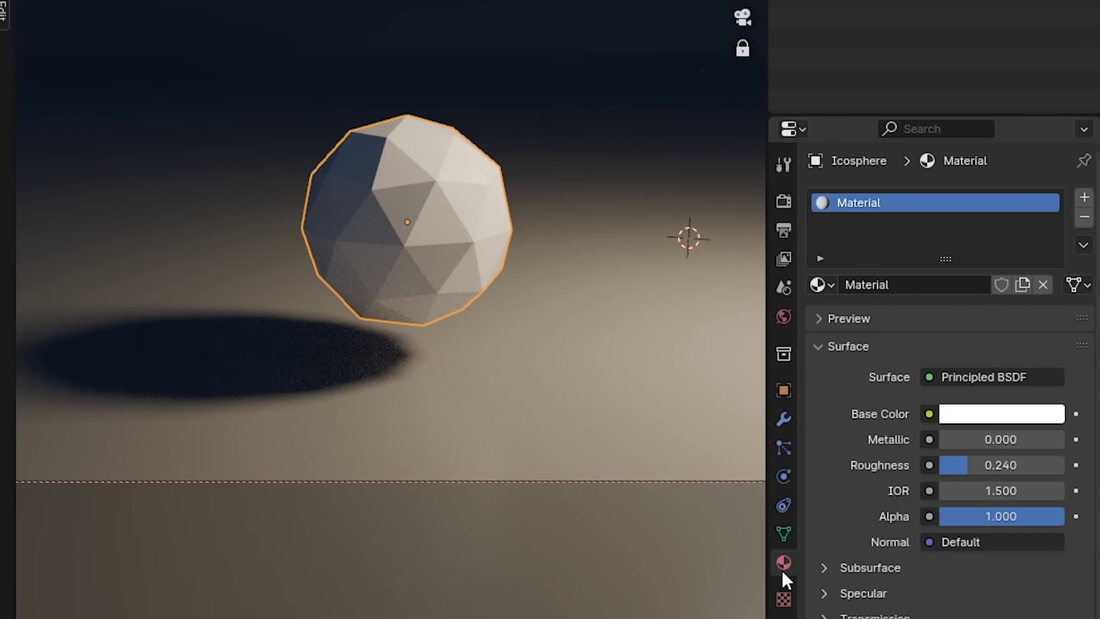
{"action": "left_click", "coordinate": [1010, 419]}
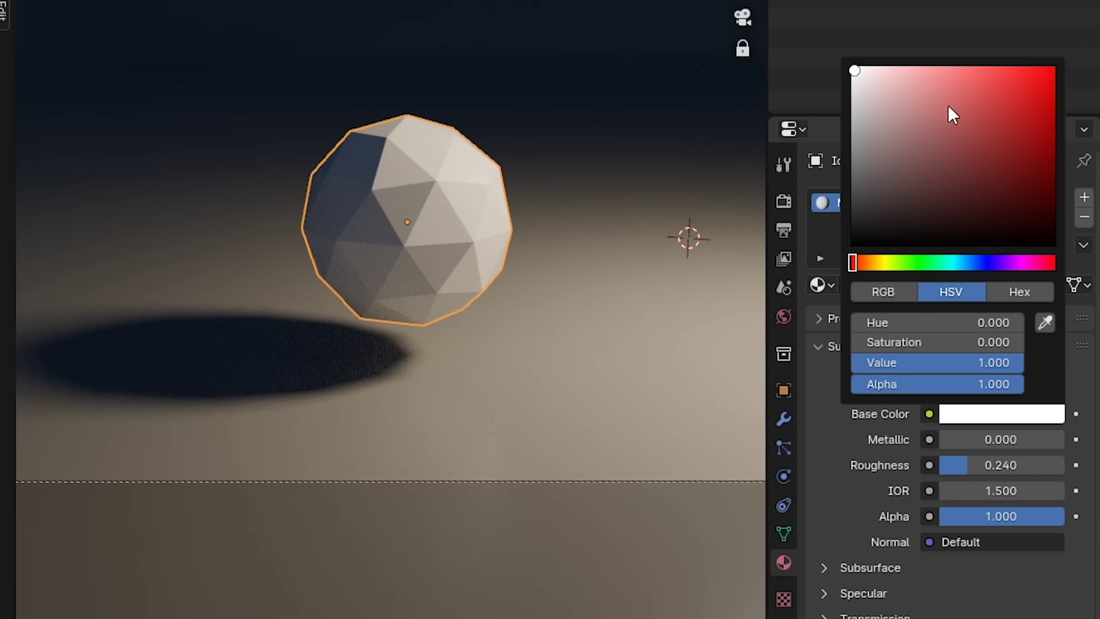
{"action": "left_click_drag", "start_coordinate": [949, 103], "coordinate": [1017, 118]}
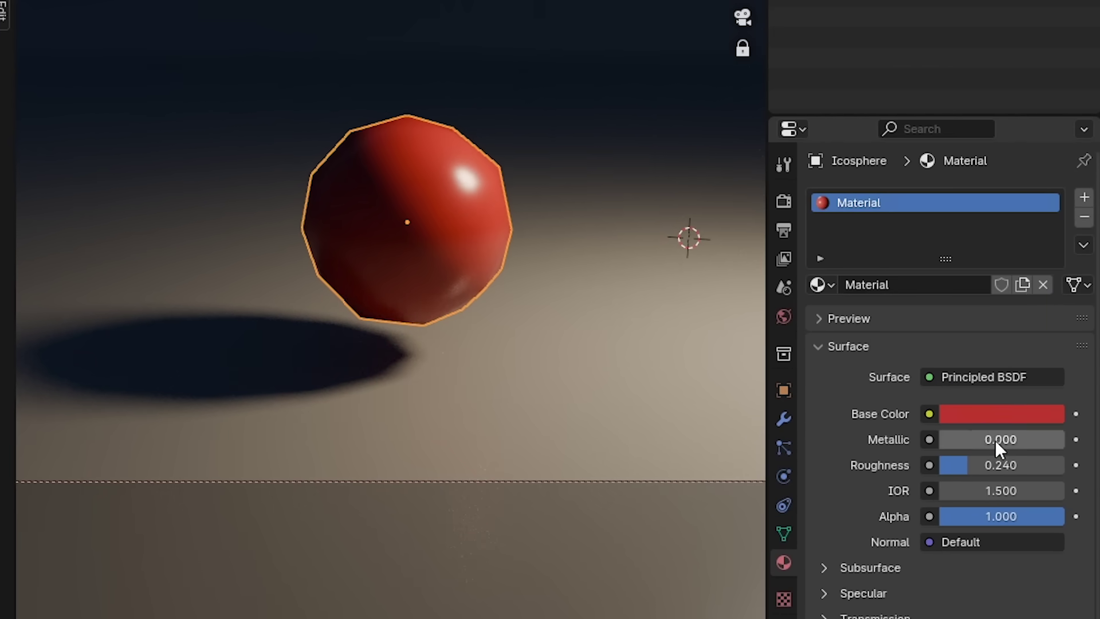
{"action": "left_click_drag", "start_coordinate": [1001, 465], "coordinate": [964, 464]}
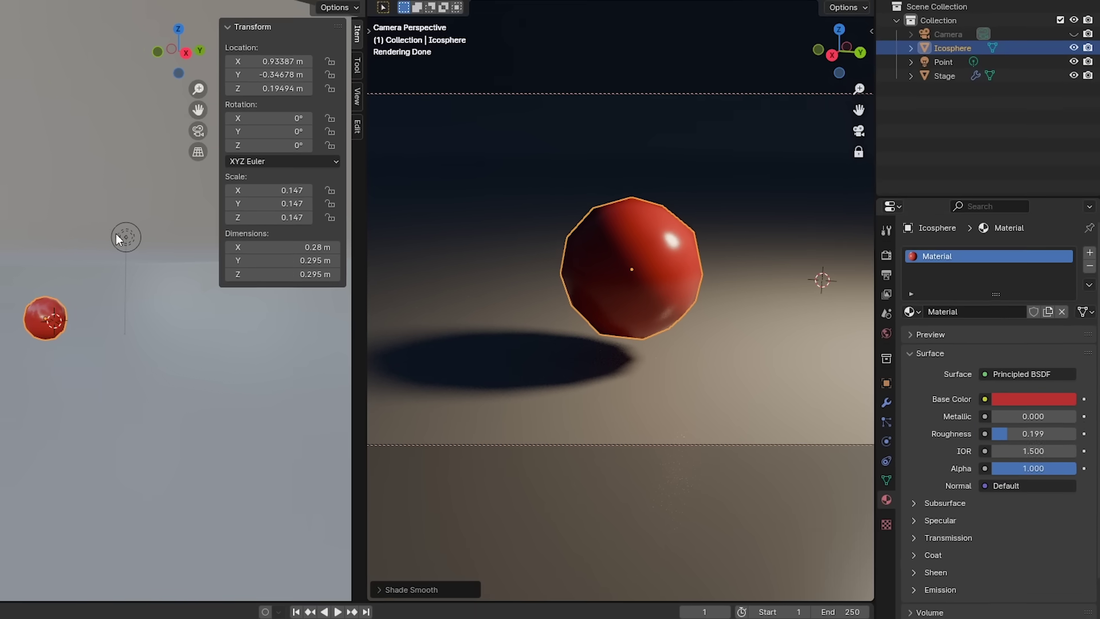
- Change the point light to an Area light and give it a pale violet color with hue 0.703 and saturation 0.222
{"action": "left_click", "coordinate": [116, 234]}
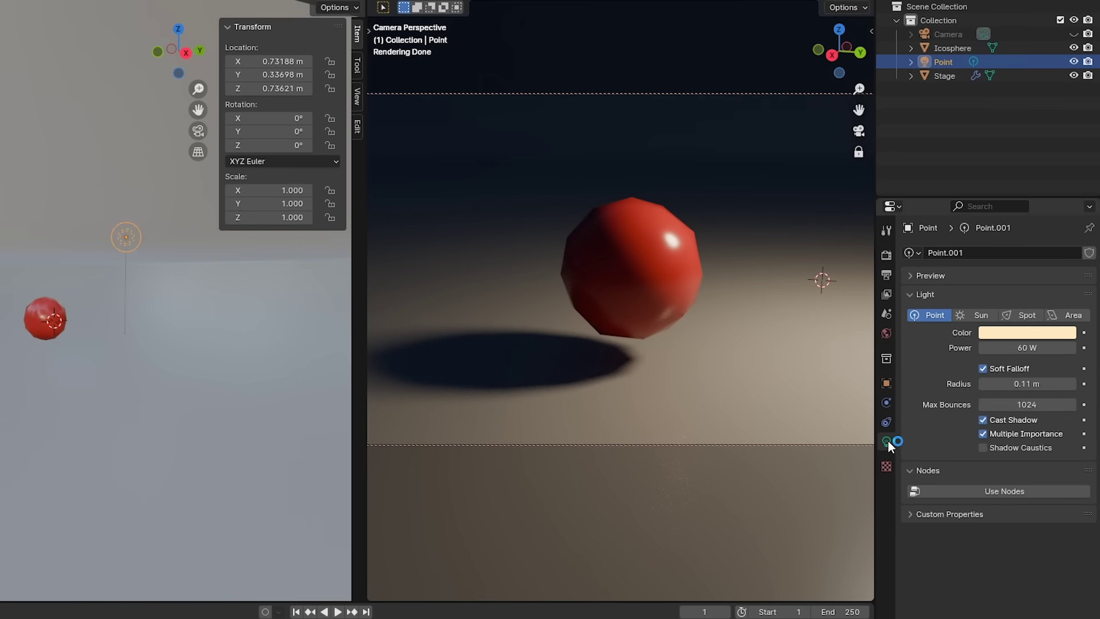
{"action": "left_click", "coordinate": [1074, 316]}
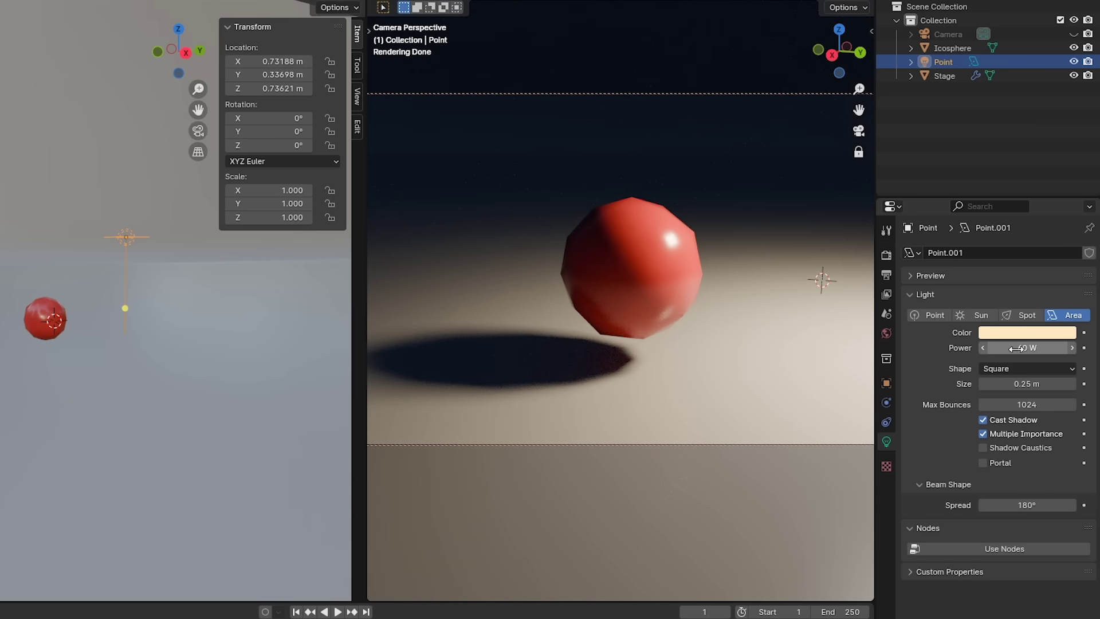
{"action": "left_click", "coordinate": [1022, 334]}
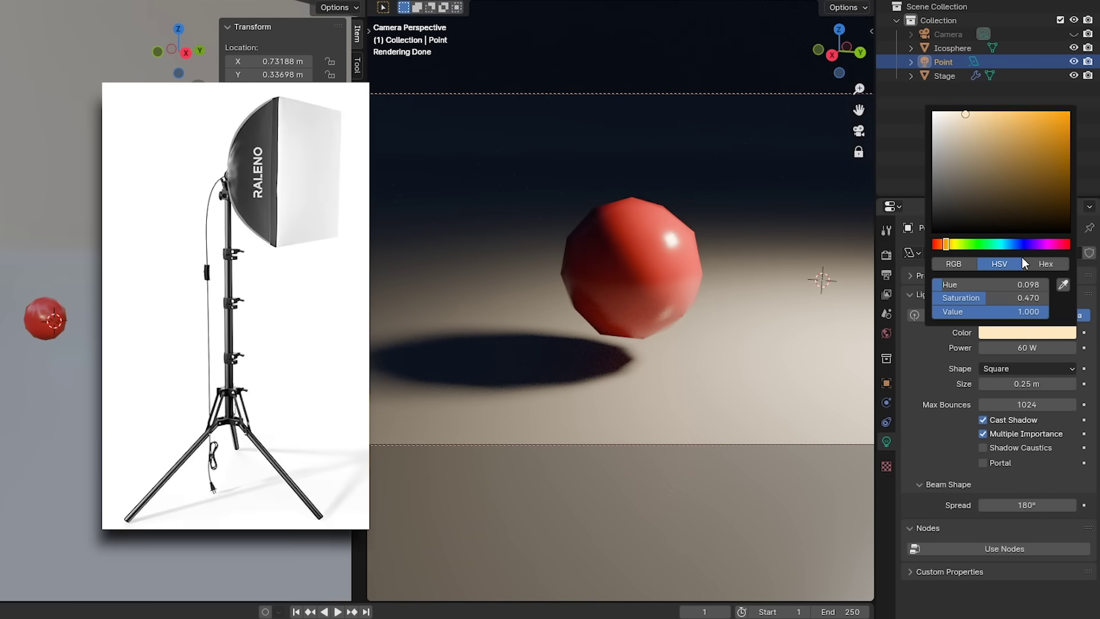
{"action": "left_click_drag", "start_coordinate": [1033, 247], "coordinate": [1038, 245]}
{"action": "left_click_drag", "start_coordinate": [965, 114], "coordinate": [949, 115]}
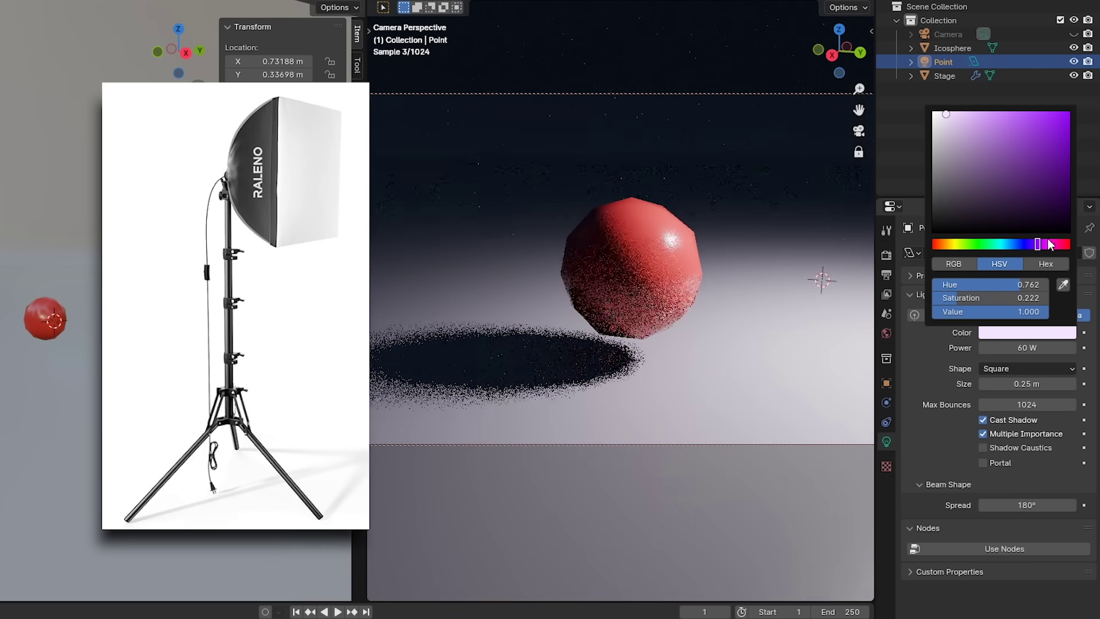
{"action": "left_click_drag", "start_coordinate": [1038, 245], "coordinate": [1030, 245]}
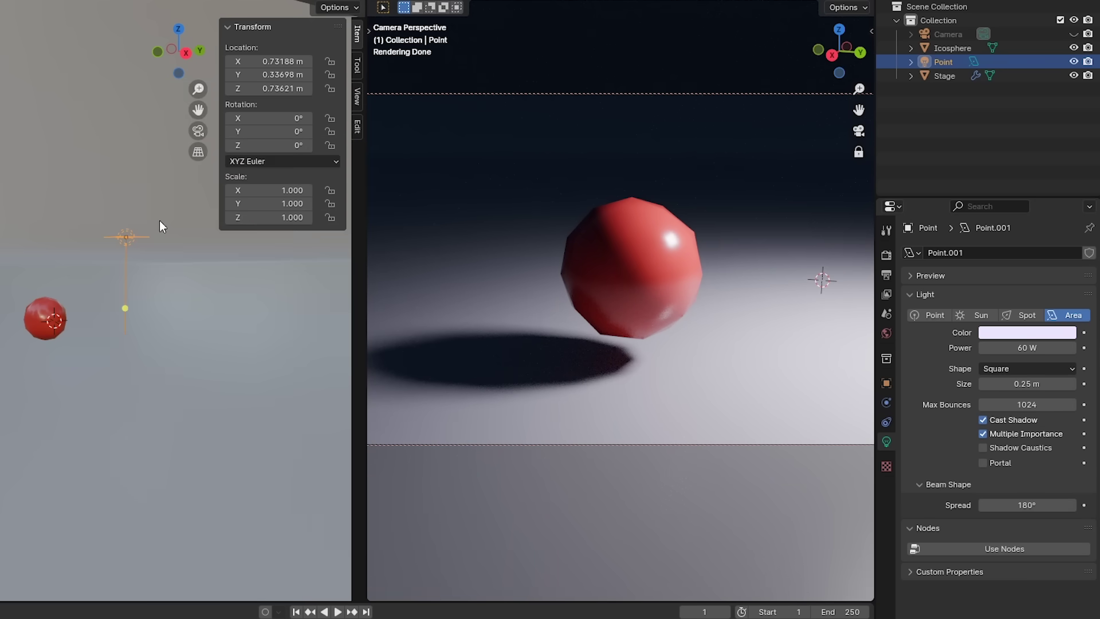
- Move the area light to a position above the red sphere
{"action": "left_click", "coordinate": [590, 293]}
{"action": "left_click", "coordinate": [125, 237]}
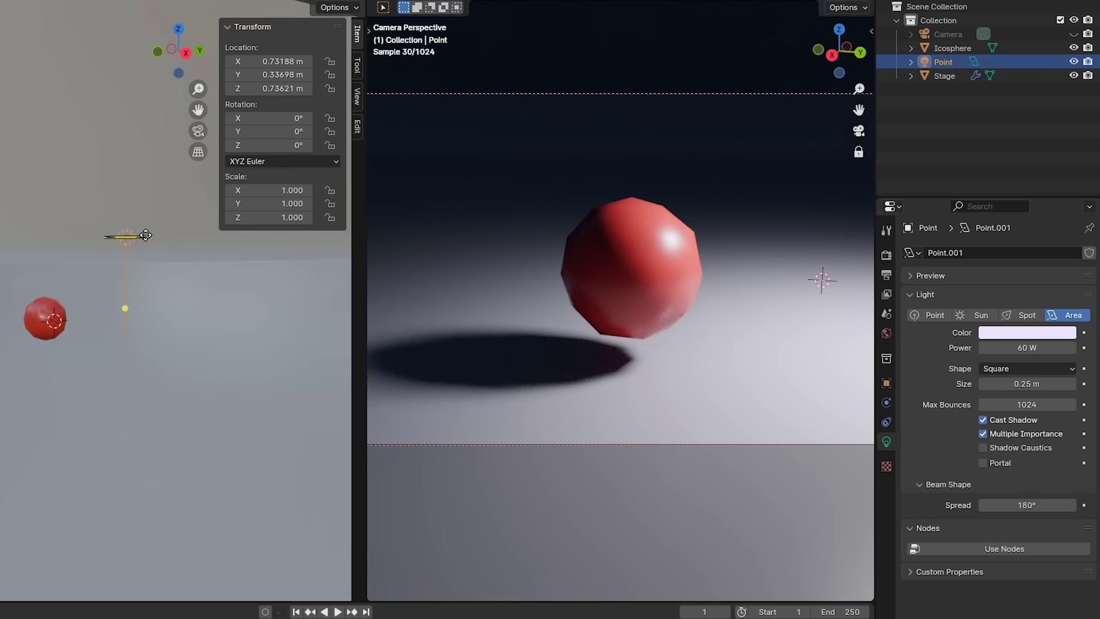
{"action": "key", "text": "g"}
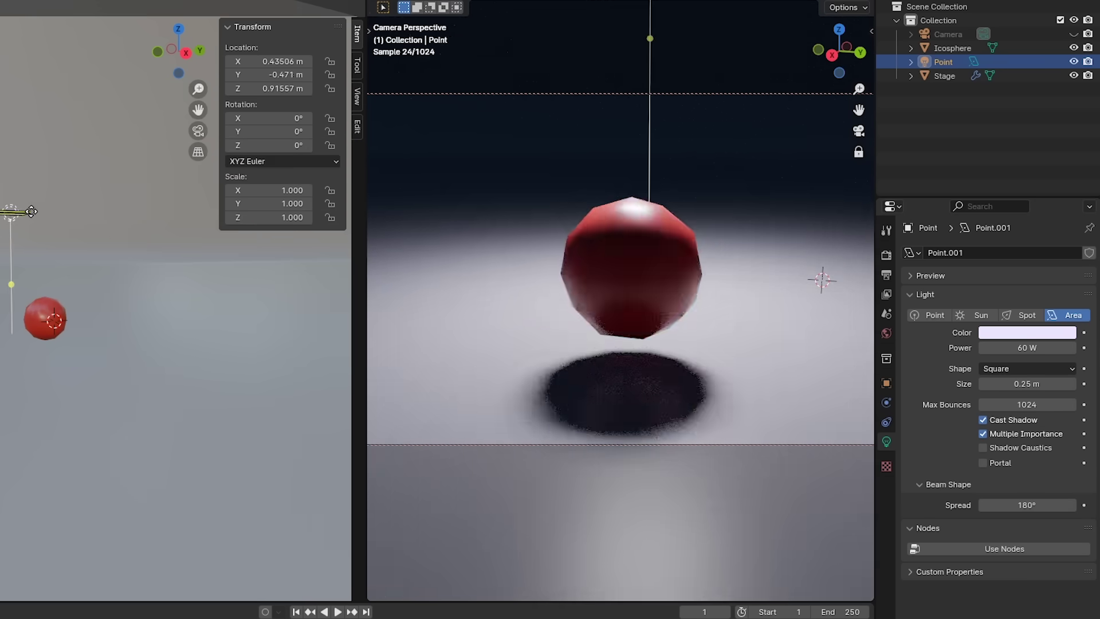
{"action": "left_click", "coordinate": [150, 268]}
{"action": "middle_click_drag", "start_coordinate": [150, 268], "coordinate": [75, 302]}
{"action": "scroll", "coordinate": [75, 252], "scroll_direction": "down", "scroll_amount": 3}
{"action": "middle_click_drag", "start_coordinate": [76, 238], "coordinate": [75, 302], "text": "shift"}
{"action": "scroll", "coordinate": [184, 303], "scroll_direction": "up", "scroll_amount": 2}
{"action": "left_click", "coordinate": [115, 229]}
{"action": "left_click", "coordinate": [96, 204]}
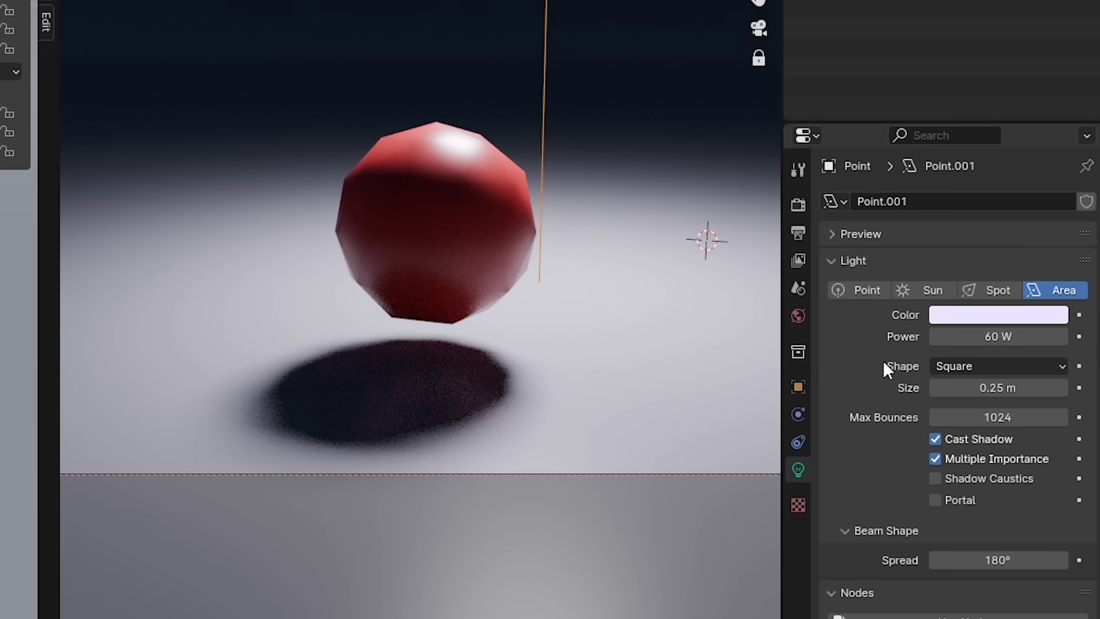
- Keep the area light's shape Square, set its size to 0.41 m, and adjust its height along Z
{"action": "left_click", "coordinate": [986, 368]}
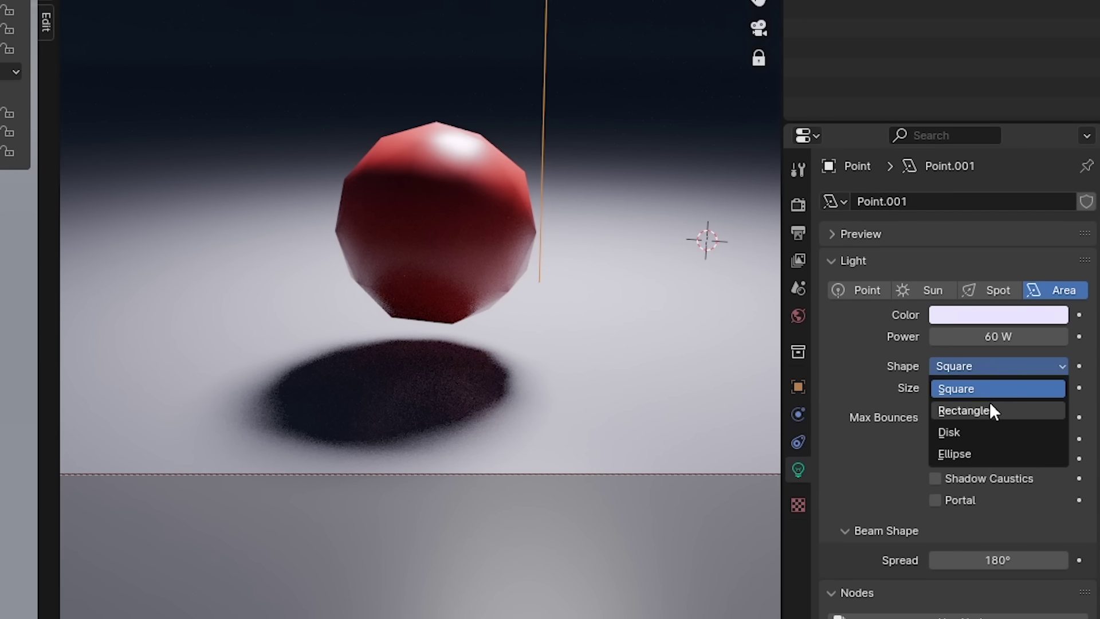
{"action": "left_click", "coordinate": [989, 387]}
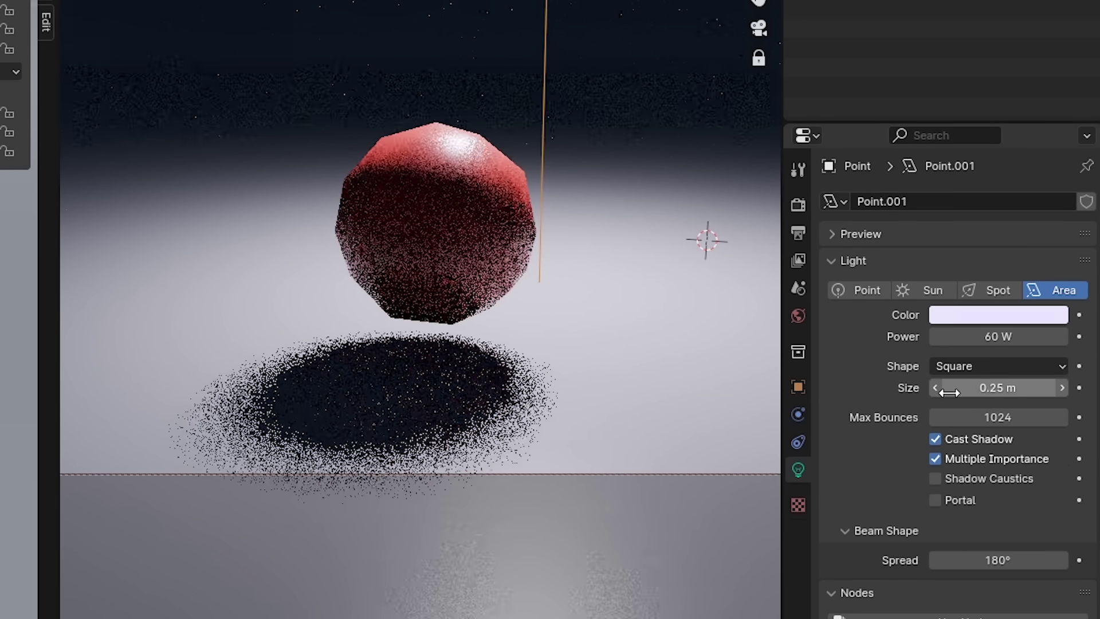
{"action": "left_click_drag", "start_coordinate": [989, 388], "coordinate": [1041, 388]}
{"action": "key", "text": "g"}
{"action": "key", "text": "z"}
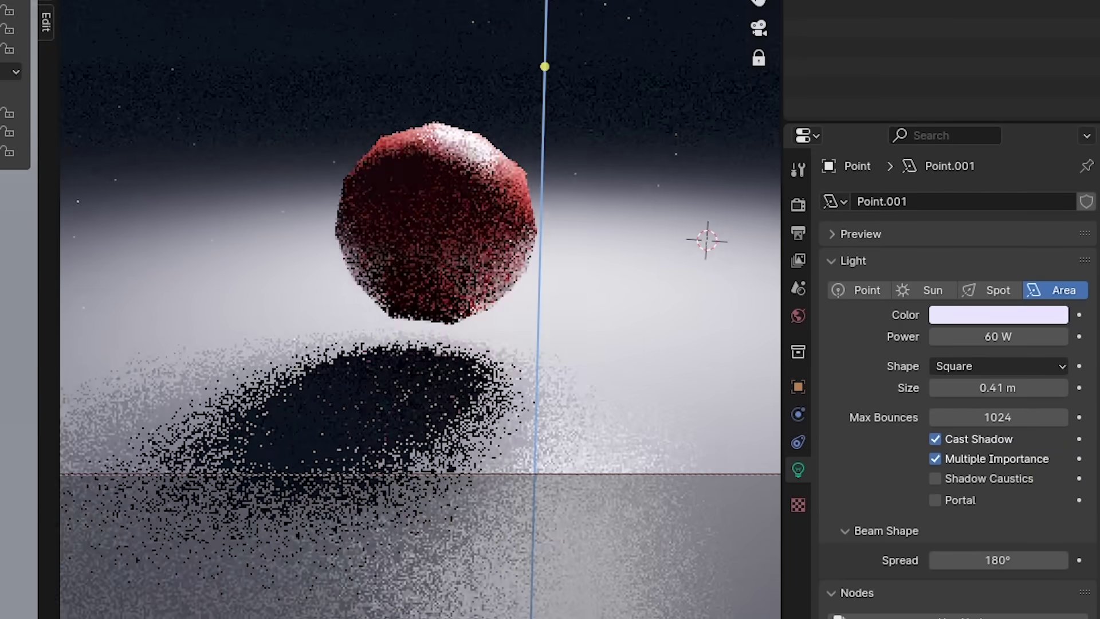
{"action": "left_click", "coordinate": [438, 219]}
- Lower the sphere along Z to about 0.13 m so it rests on the floor, and raise the area light
{"action": "left_click", "coordinate": [439, 221]}
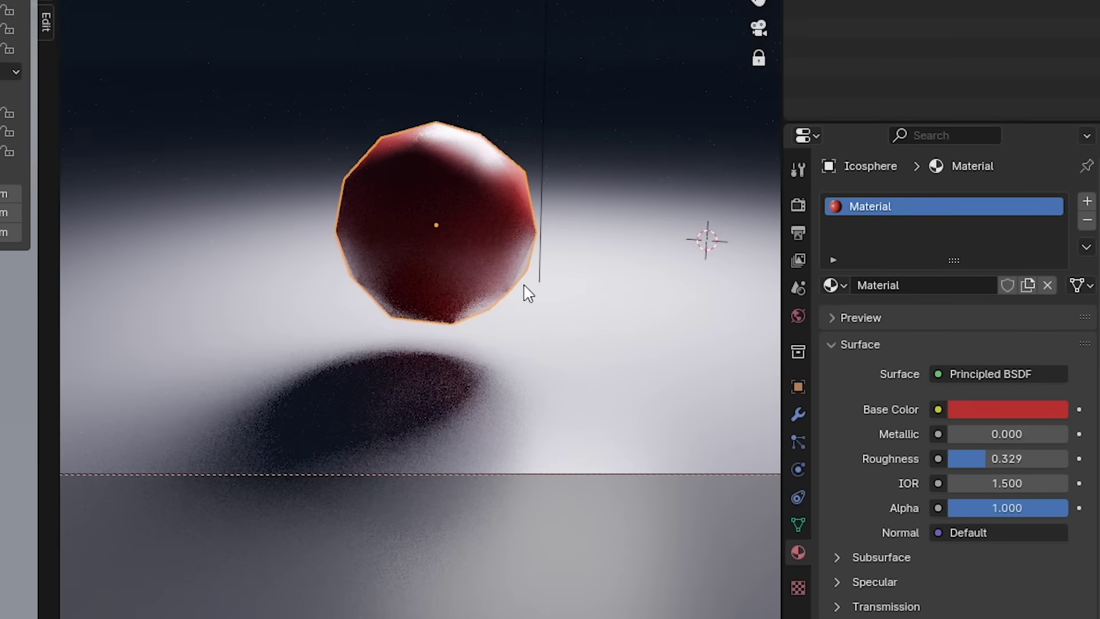
{"action": "key", "text": "g"}
{"action": "key", "text": "z"}
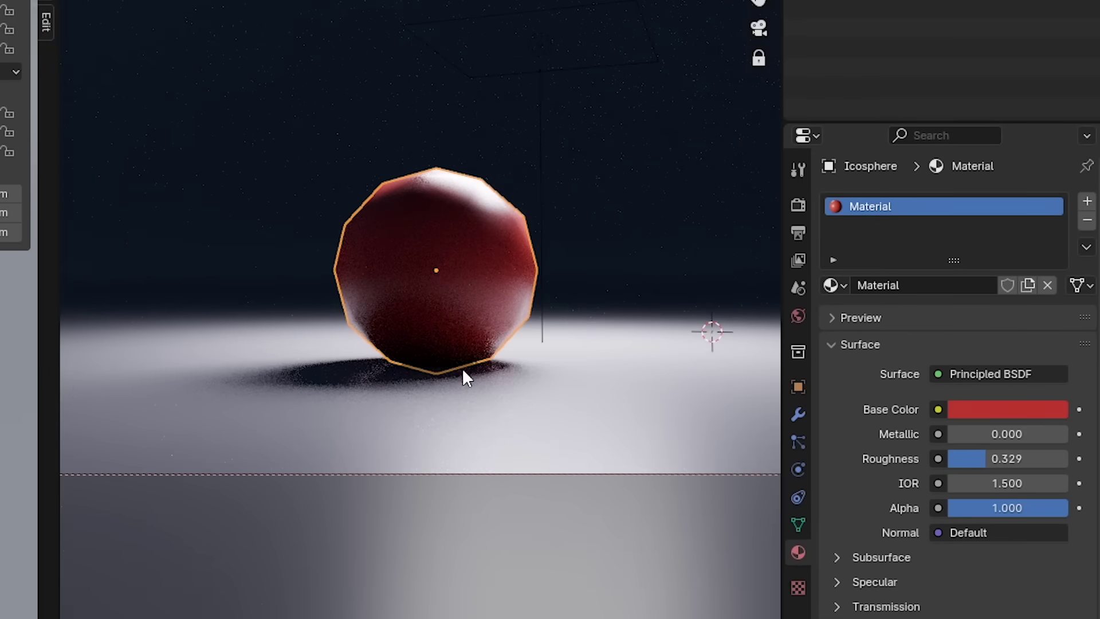
{"action": "middle_click_drag", "start_coordinate": [462, 368], "coordinate": [515, 376]}
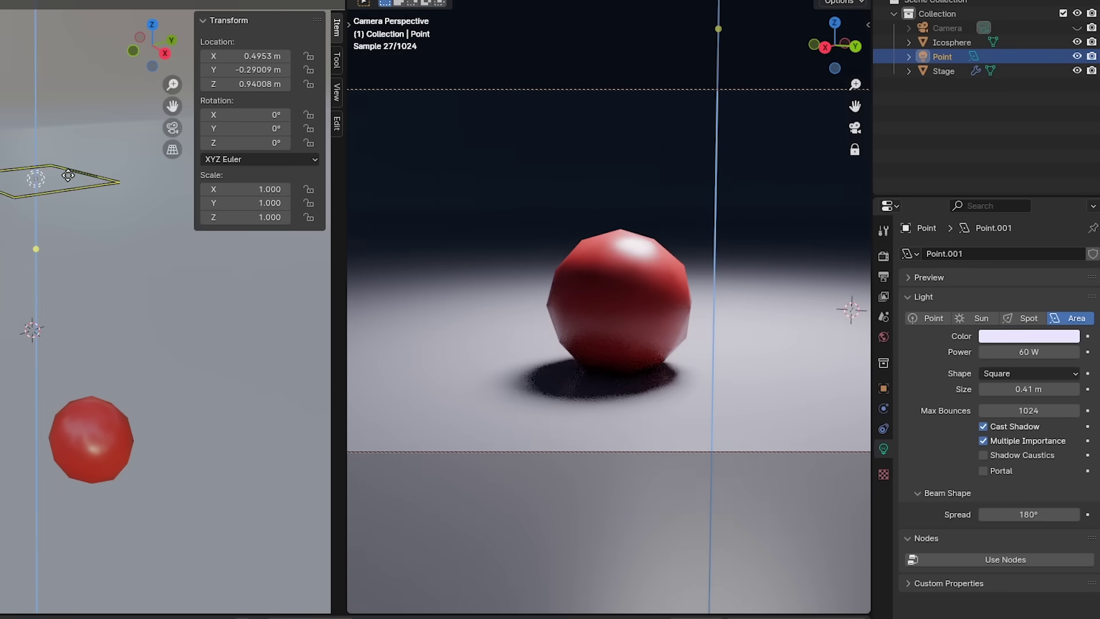
{"action": "left_click_drag", "start_coordinate": [68, 175], "coordinate": [84, 116]}
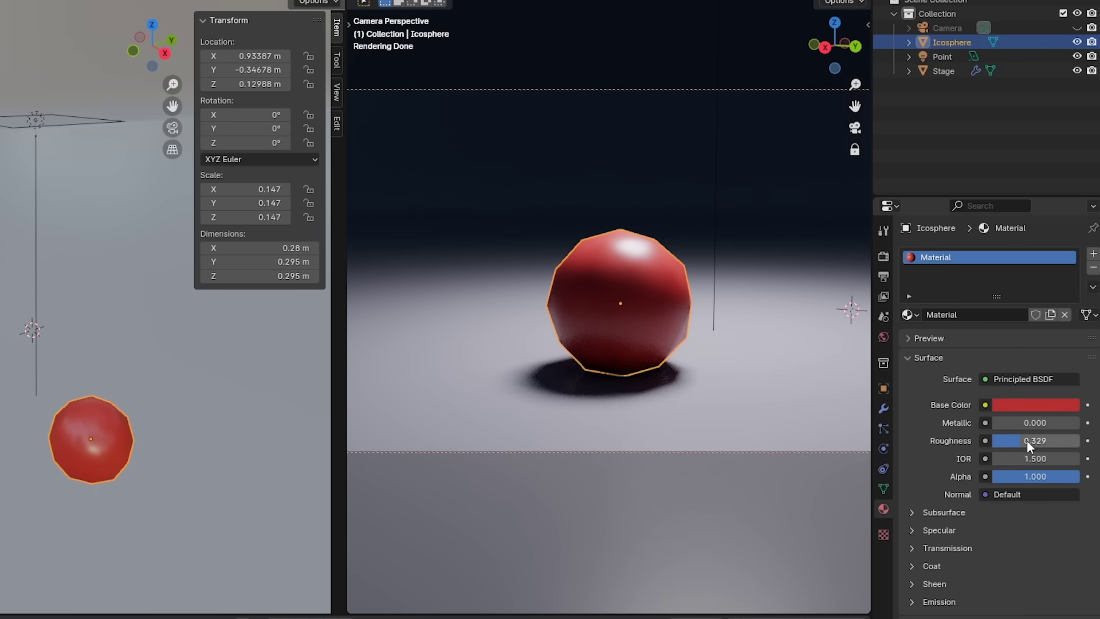
- Set the sphere material's roughness to 0 to sharpen the highlight, and raise it again for a softer one
{"action": "left_click_drag", "start_coordinate": [1027, 440], "coordinate": [811, 380]}
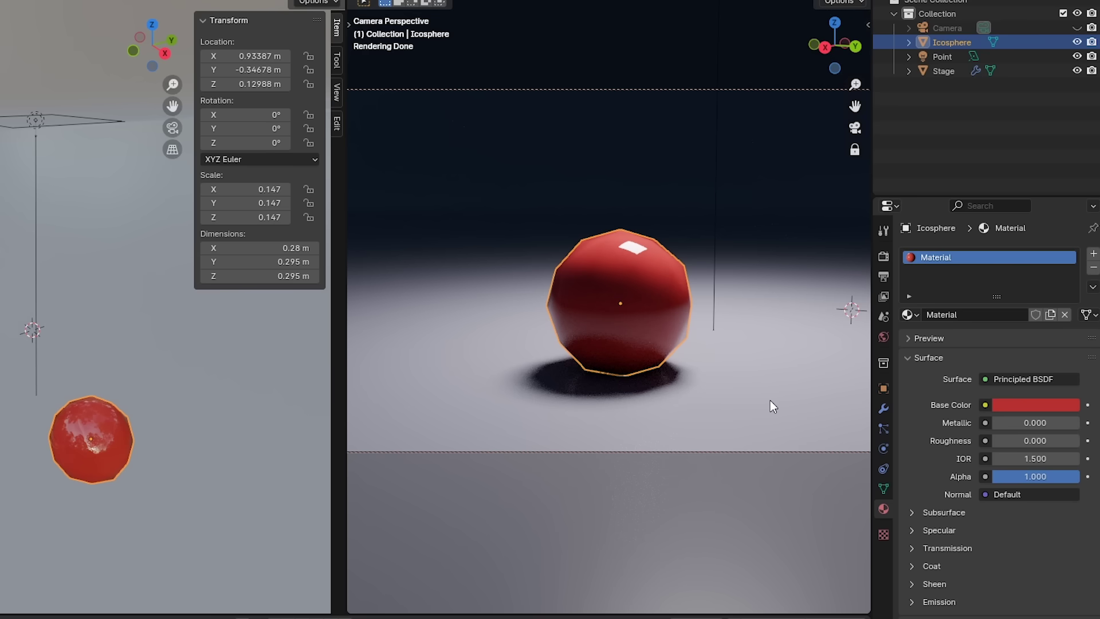
{"action": "left_click_drag", "start_coordinate": [1009, 440], "coordinate": [1041, 440]}
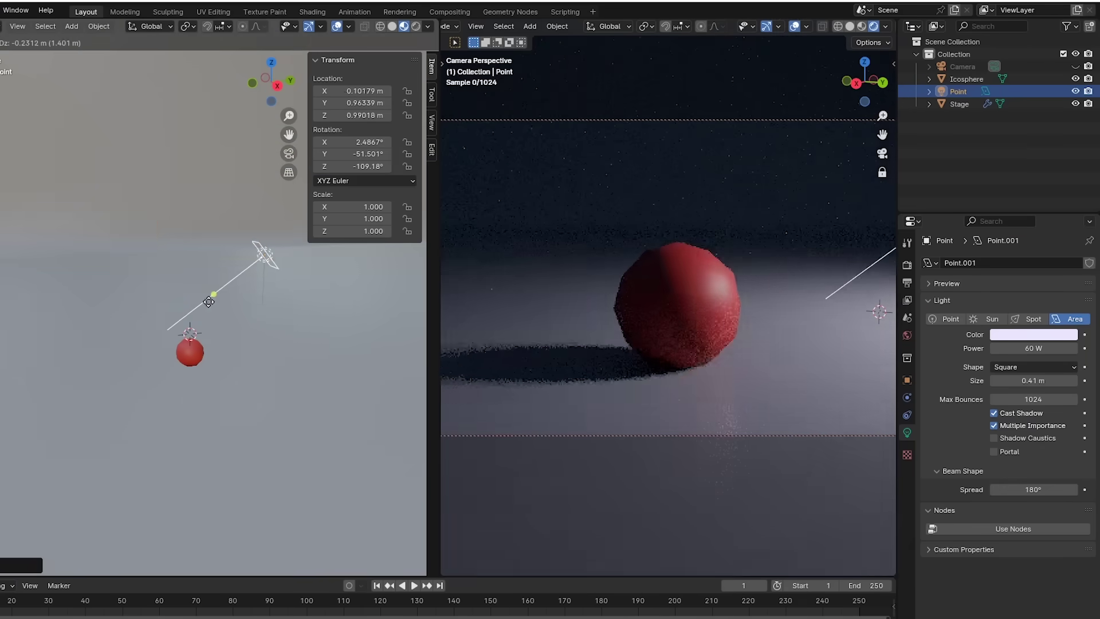
- Move the area light along X to about -0.49 m behind the sphere and aim it at the sphere
{"action": "left_click", "coordinate": [222, 298]}
{"action": "key", "text": "g"}
{"action": "key", "text": "x"}
{"action": "middle_click_drag", "start_coordinate": [228, 314], "coordinate": [211, 279]}
{"action": "left_click", "coordinate": [191, 343]}
{"action": "key", "text": "shift+t"}
{"action": "left_click", "coordinate": [191, 343]}
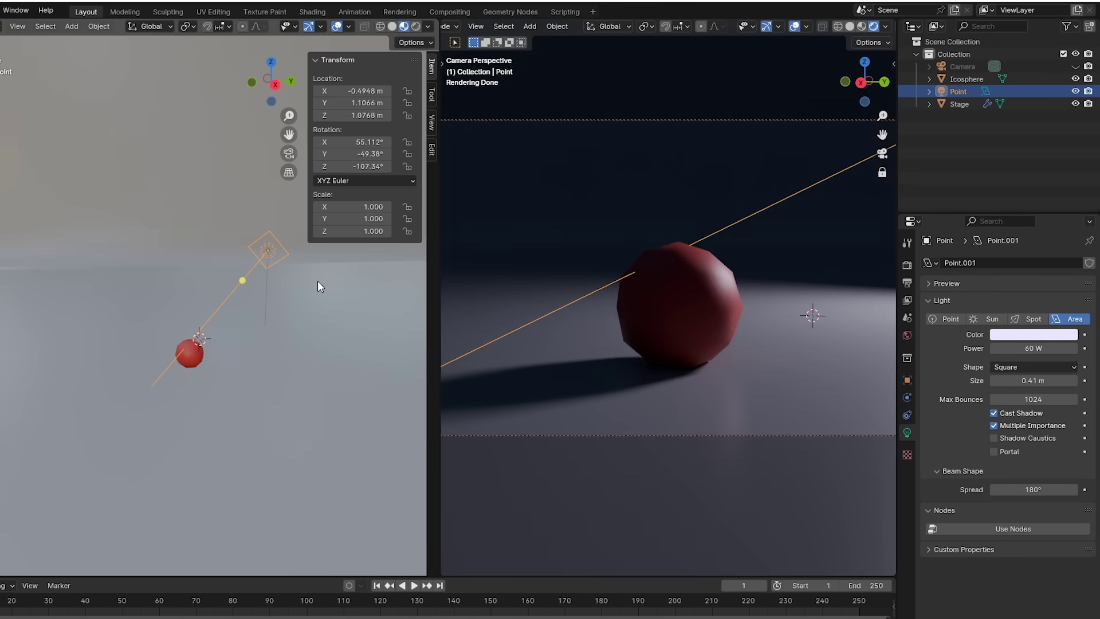
- Duplicate the area light along Y to about -1.65 m and aim the copy at the sphere
{"action": "key", "text": "shift+d"}
{"action": "key", "text": "y"}
{"action": "left_click", "coordinate": [112, 281]}
{"action": "key", "text": "shift+t"}
{"action": "left_click", "coordinate": [190, 356]}
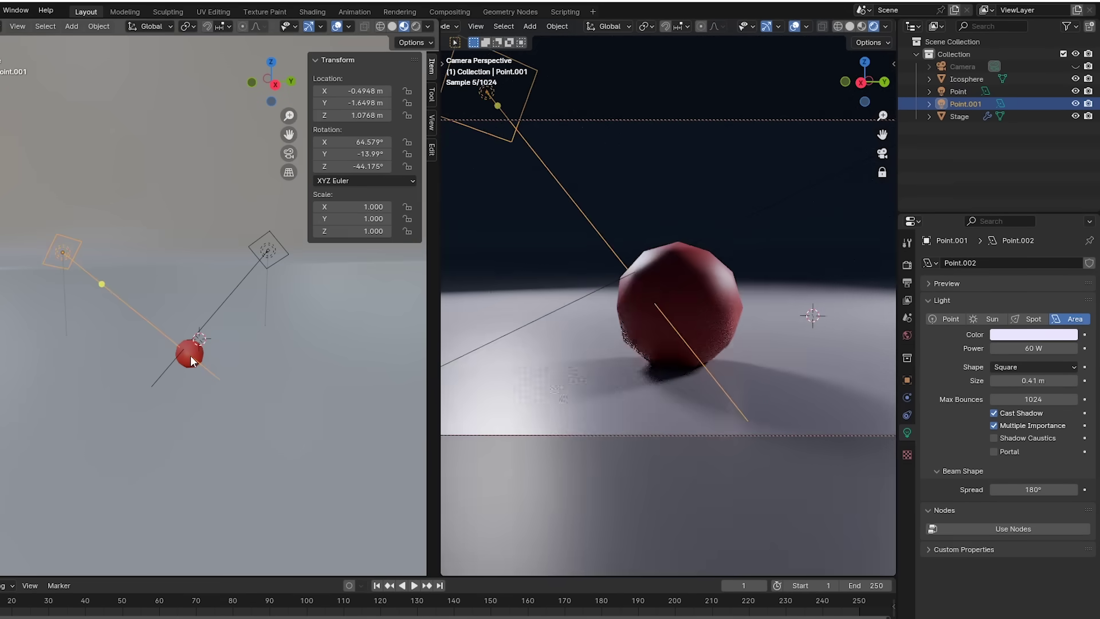
- Lower the duplicated light along Z to about 0.65 m and re-aim it at the sphere
{"action": "key", "text": "g"}
{"action": "key", "text": "z"}
{"action": "left_click", "coordinate": [125, 301]}
{"action": "middle_click_drag", "start_coordinate": [127, 302], "coordinate": [178, 321]}
{"action": "key", "text": "shift+t"}
{"action": "left_click", "coordinate": [225, 349]}
{"action": "middle_click_drag", "start_coordinate": [225, 349], "coordinate": [191, 361]}
{"action": "key", "text": "shift+t"}
- Tint the Point.001 area light warm orange and the Point area light blue-violet
{"action": "left_click", "coordinate": [1031, 335]}
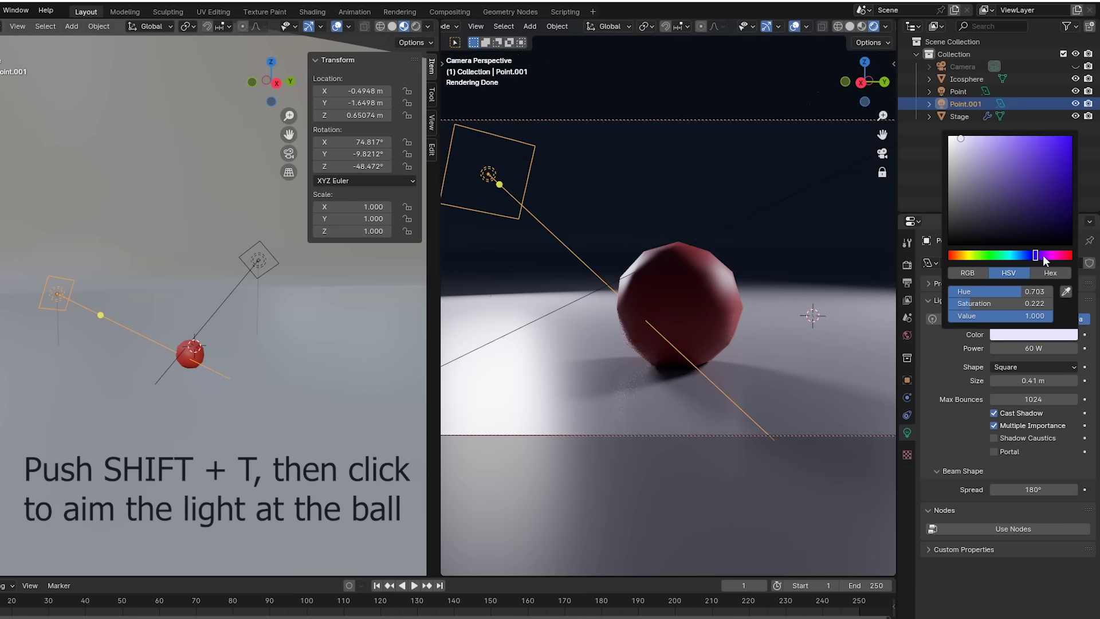
{"action": "left_click", "coordinate": [962, 256]}
{"action": "left_click_drag", "start_coordinate": [995, 141], "coordinate": [1028, 137]}
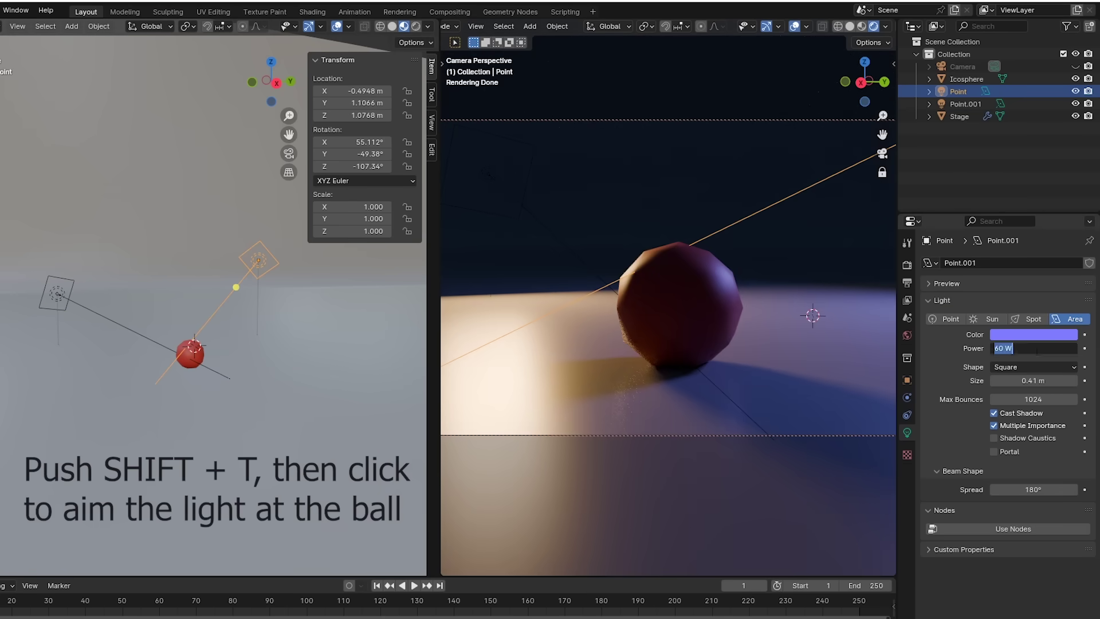
- Set the blue area light's power to 120 W
{"action": "type", "text": "30"}
{"action": "key", "text": "Return"}
{"action": "double_click", "coordinate": [1032, 349]}
{"action": "type", "text": "20"}
{"action": "key", "text": "Return"}
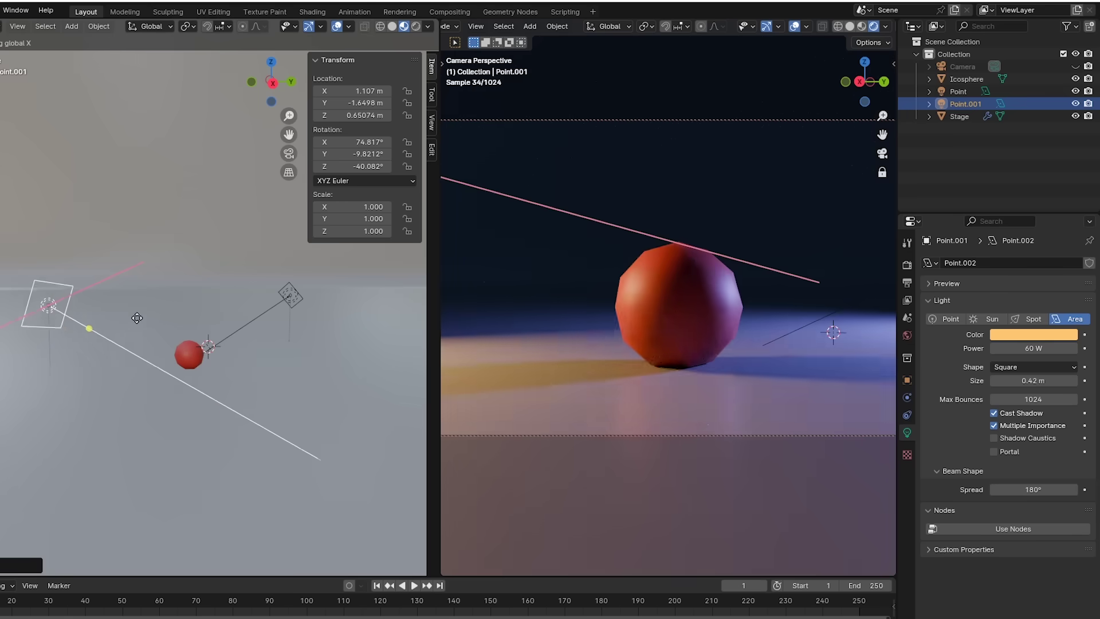
- Move the blue area light along Y to about 0.63 m and re-aim it at the sphere
{"action": "left_click", "coordinate": [287, 295]}
{"action": "key", "text": "g"}
{"action": "key", "text": "y"}
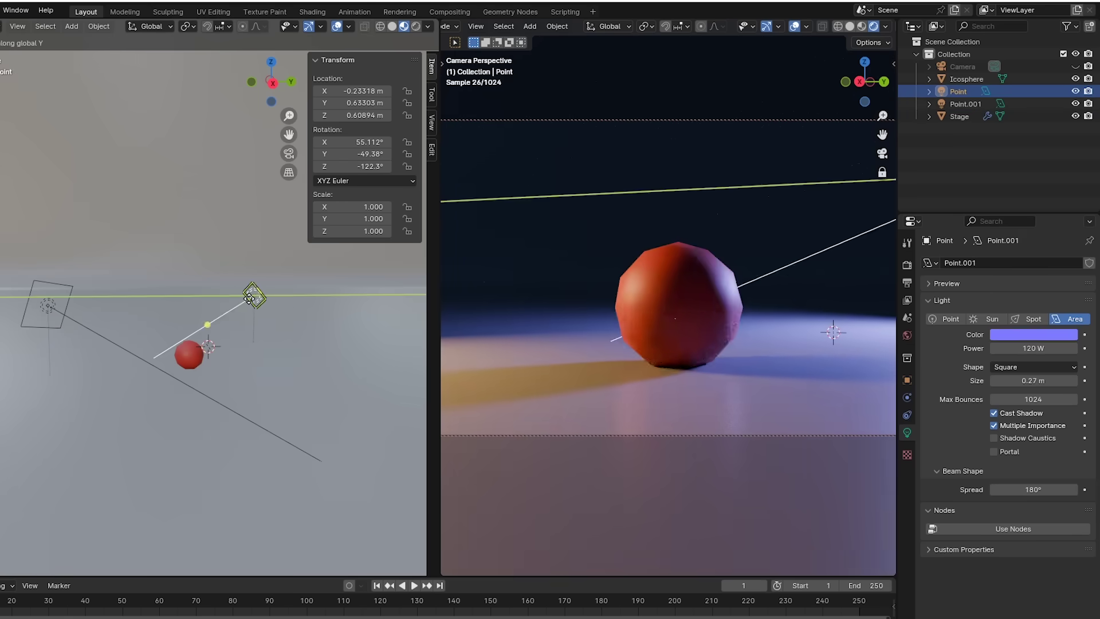
{"action": "left_click", "coordinate": [248, 298]}
{"action": "left_click", "coordinate": [189, 354]}
{"action": "key", "text": "s"}
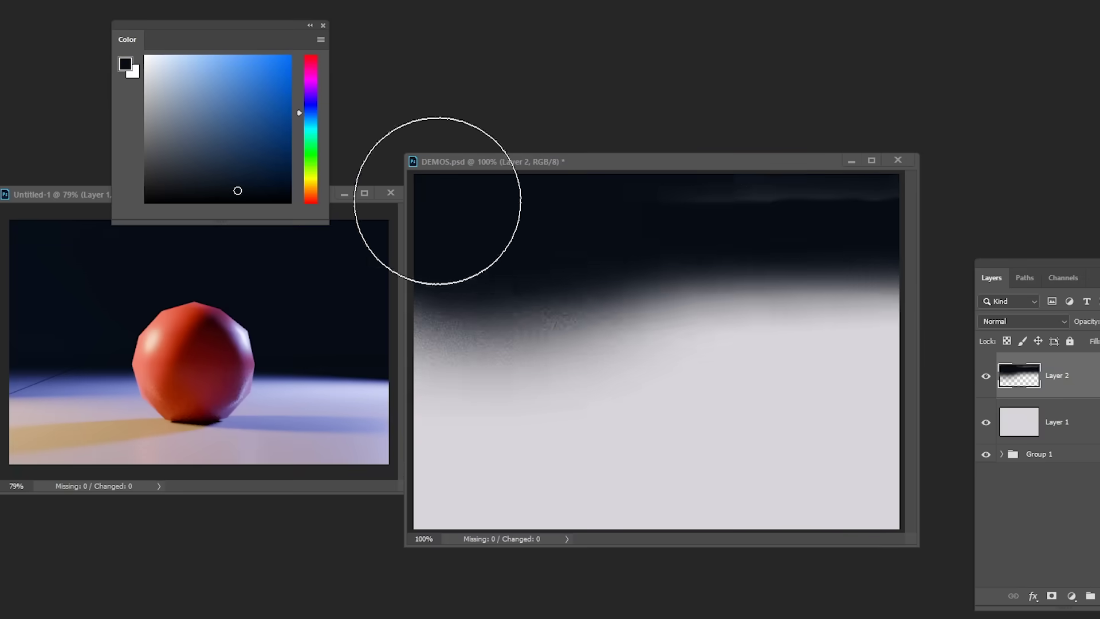
- Switch to Photoshop and extend the near-black background on Layer 2 downward into a dark navy band across the canvas
{"action": "left_click_drag", "start_coordinate": [427, 338], "coordinate": [889, 321]}
{"action": "left_click", "coordinate": [243, 177]}
{"action": "left_click_drag", "start_coordinate": [427, 395], "coordinate": [888, 381]}
- Paint the floor below the navy band in lavender-blue, with paler blue strokes towards the bottom and the horizon
{"action": "left_click", "coordinate": [311, 105]}
{"action": "left_click", "coordinate": [176, 101]}
{"action": "left_click_drag", "start_coordinate": [427, 459], "coordinate": [888, 453]}
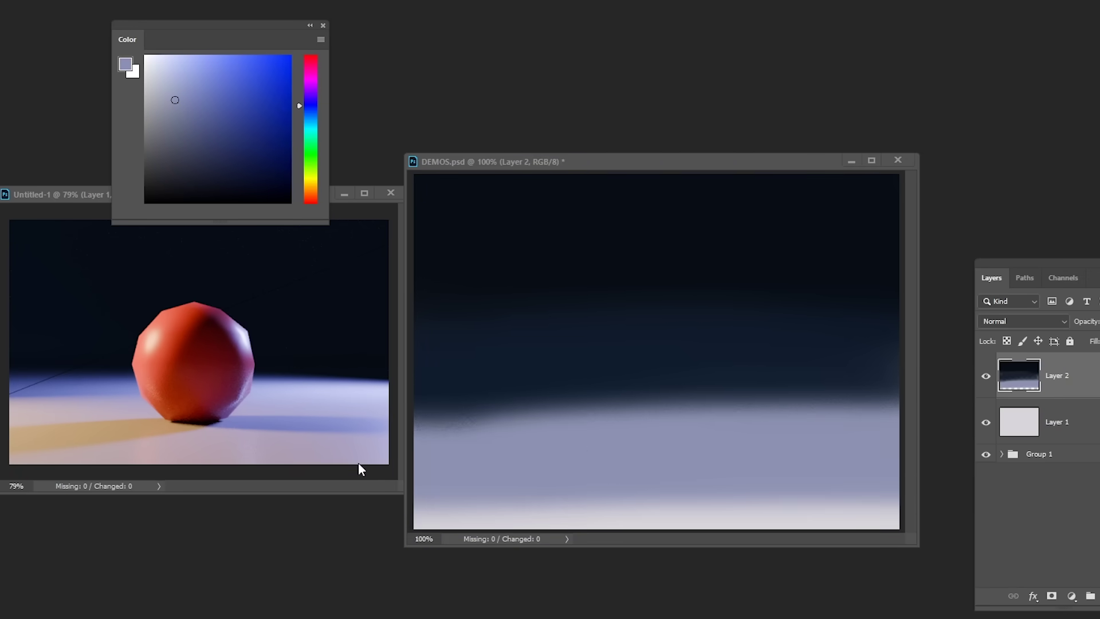
{"action": "left_click", "coordinate": [176, 69]}
{"action": "left_click_drag", "start_coordinate": [427, 487], "coordinate": [889, 493]}
{"action": "left_click", "coordinate": [177, 83]}
{"action": "left_click_drag", "start_coordinate": [427, 427], "coordinate": [810, 424]}
- Blend pale pink and peach tints into the floor and smooth the transitions with colours sampled from it
{"action": "left_click", "coordinate": [310, 64]}
{"action": "left_click", "coordinate": [193, 73]}
{"action": "mouse_move", "coordinate": [677, 511]}
{"action": "left_mouse_down"}
{"action": "mouse_move", "coordinate": [882, 511]}
{"action": "mouse_move", "coordinate": [700, 482]}
{"action": "left_mouse_up"}
{"action": "left_click", "coordinate": [166, 62]}
{"action": "left_click", "coordinate": [311, 187]}
{"action": "left_click", "coordinate": [188, 63]}
{"action": "mouse_move", "coordinate": [584, 478]}
{"action": "left_mouse_down"}
{"action": "mouse_move", "coordinate": [629, 499]}
{"action": "mouse_move", "coordinate": [454, 467]}
{"action": "mouse_move", "coordinate": [550, 458]}
{"action": "left_mouse_up"}
{"action": "left_click", "coordinate": [588, 466], "text": "alt"}
{"action": "left_click", "coordinate": [803, 436], "text": "alt"}
{"action": "left_click_drag", "start_coordinate": [799, 432], "coordinate": [685, 439]}
- Warm the left and middle of the floor below the horizon with orange strokes, undoing the last stroke
{"action": "left_click", "coordinate": [310, 197]}
{"action": "left_click", "coordinate": [223, 157]}
{"action": "left_click_drag", "start_coordinate": [475, 421], "coordinate": [601, 421]}
{"action": "left_click_drag", "start_coordinate": [459, 445], "coordinate": [892, 435]}
{"action": "left_click_drag", "start_coordinate": [748, 507], "coordinate": [593, 495]}
{"action": "key", "text": "ctrl+z"}
- Cool the right side of the floor with a pale violet tint
{"action": "left_click", "coordinate": [311, 94]}
{"action": "left_click_drag", "start_coordinate": [308, 66], "coordinate": [310, 90]}
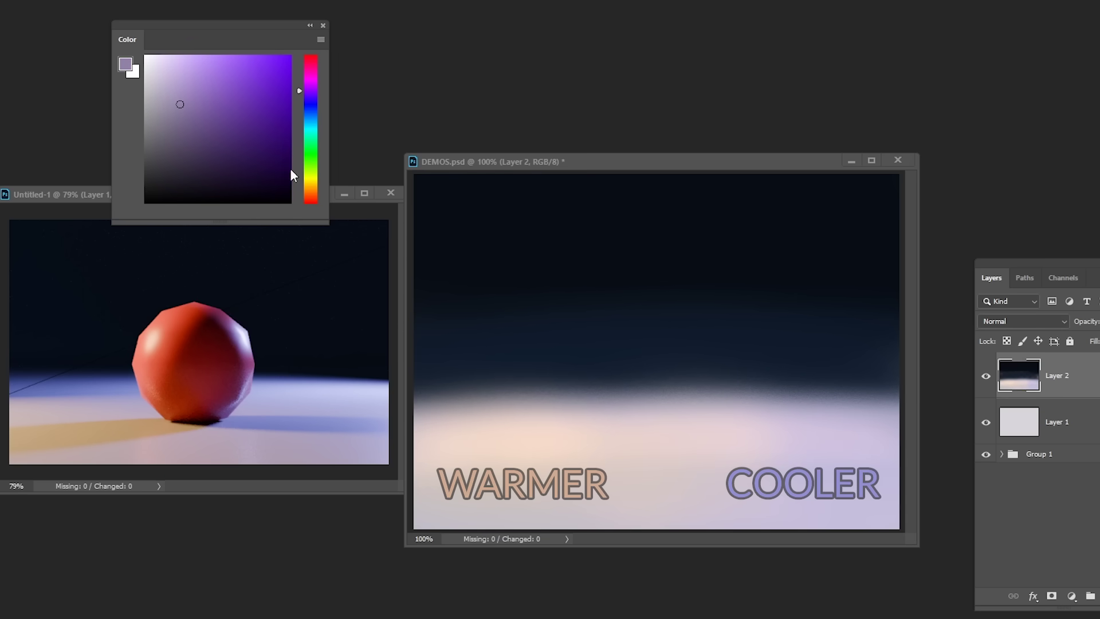
{"action": "left_click", "coordinate": [184, 69]}
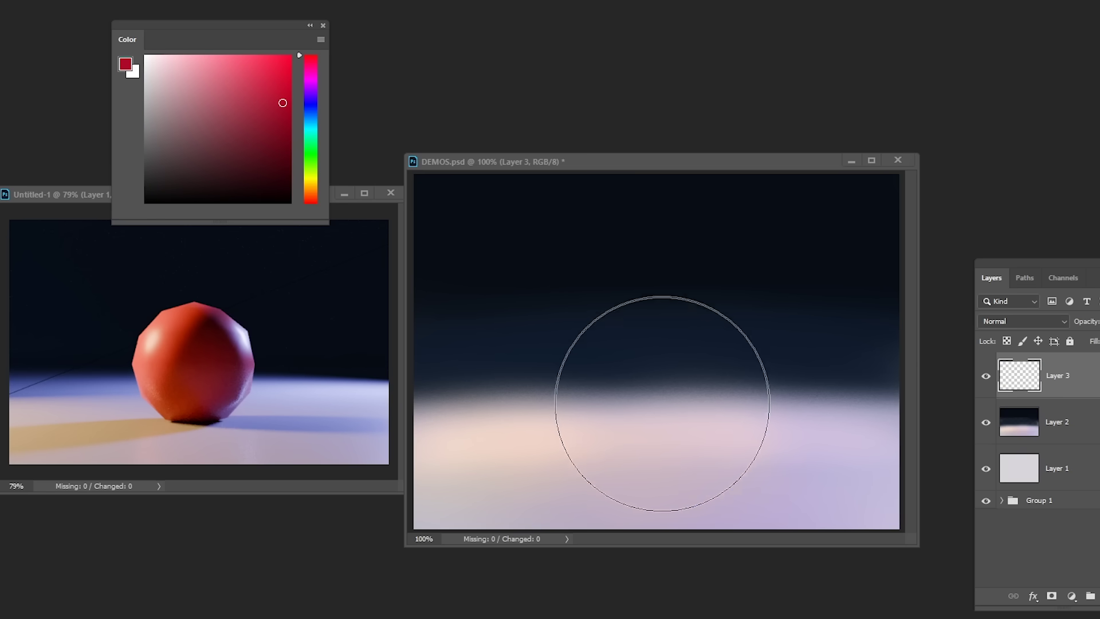
- Stamp a solid crimson disc on Layer 3 above the floor, and duplicate and merge the layer to firm its edge
{"action": "left_click", "coordinate": [661, 395]}
{"action": "left_click", "coordinate": [662, 395]}
{"action": "key", "text": "ctrl+j"}
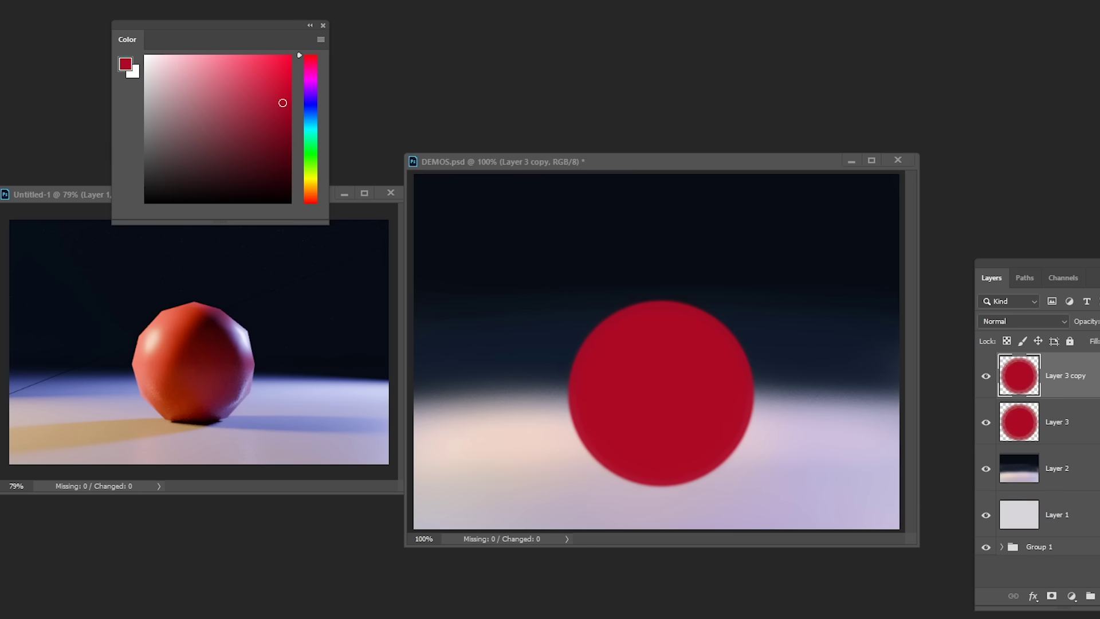
{"action": "key", "text": "ctrl+e"}
- Scale the crimson disc down slightly around its centre
{"action": "key", "text": "ctrl+t"}
{"action": "mouse_move", "coordinate": [757, 297]}
{"action": "left_mouse_down", "text": "alt+shift"}
{"action": "mouse_move", "coordinate": [732, 314]}
{"action": "mouse_move", "coordinate": [746, 307]}
{"action": "left_mouse_up", "text": "alt+shift"}
{"action": "key", "text": "Return"}
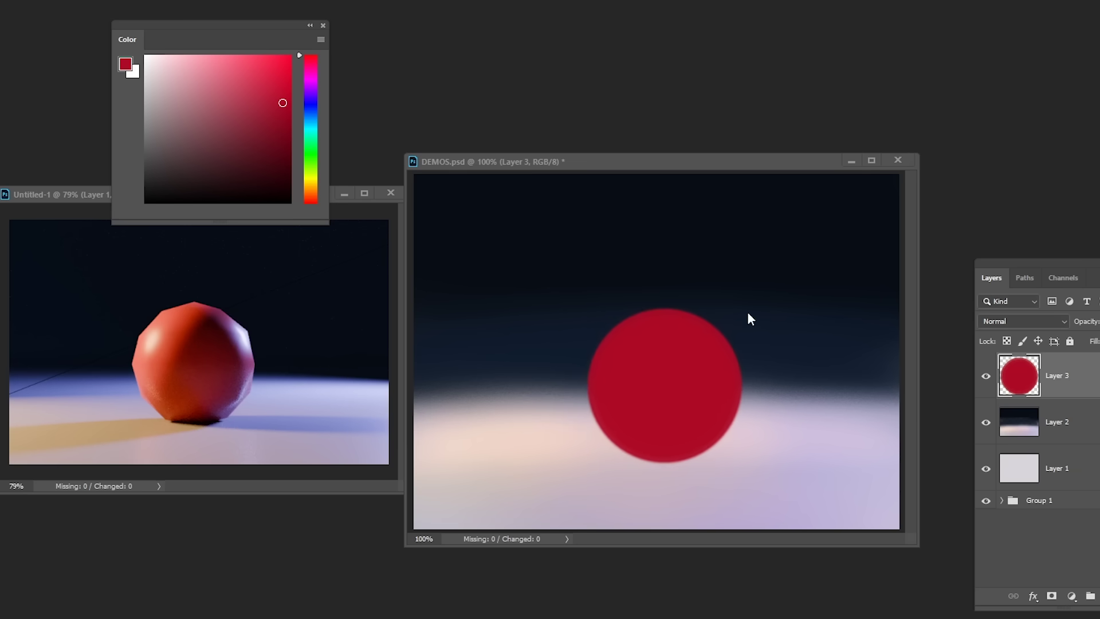
- Lock the disc layer's transparent pixels and darken its centre and lower part to a deep red core shadow
{"action": "left_click", "coordinate": [311, 199]}
{"action": "left_click", "coordinate": [223, 98]}
{"action": "left_click_drag", "start_coordinate": [661, 427], "coordinate": [669, 342]}
{"action": "key", "text": "ctrl+z"}
{"action": "key", "text": "slash"}
{"action": "left_click_drag", "start_coordinate": [688, 408], "coordinate": [640, 424]}
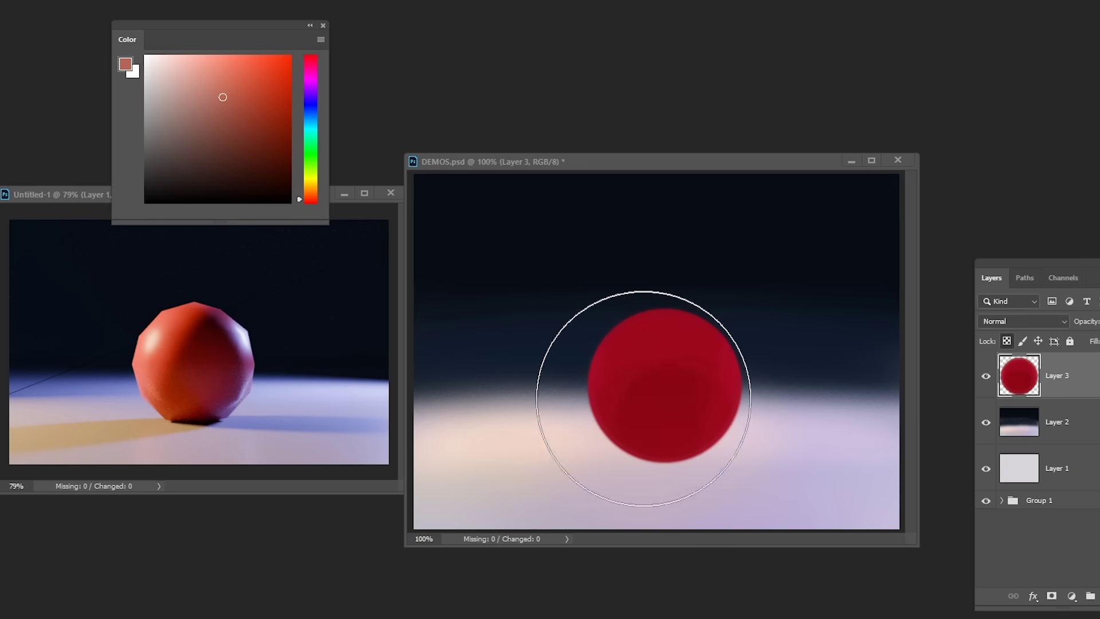
{"action": "key", "text": "["}
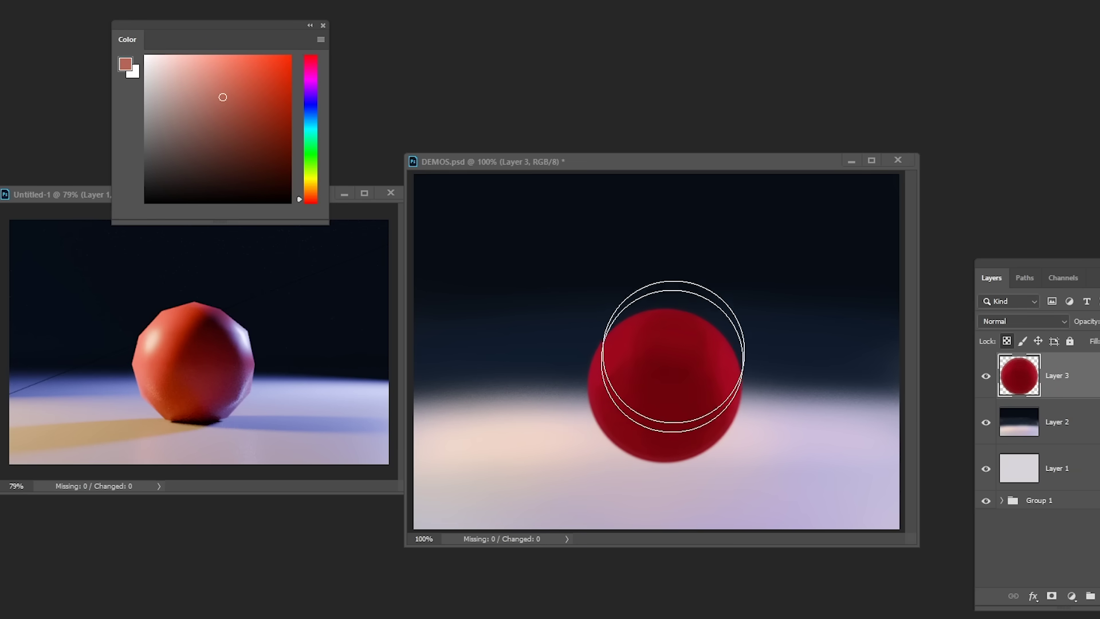
{"action": "mouse_move", "coordinate": [672, 349]}
{"action": "left_mouse_down"}
{"action": "mouse_move", "coordinate": [687, 442]}
{"action": "mouse_move", "coordinate": [694, 398]}
{"action": "left_mouse_up"}
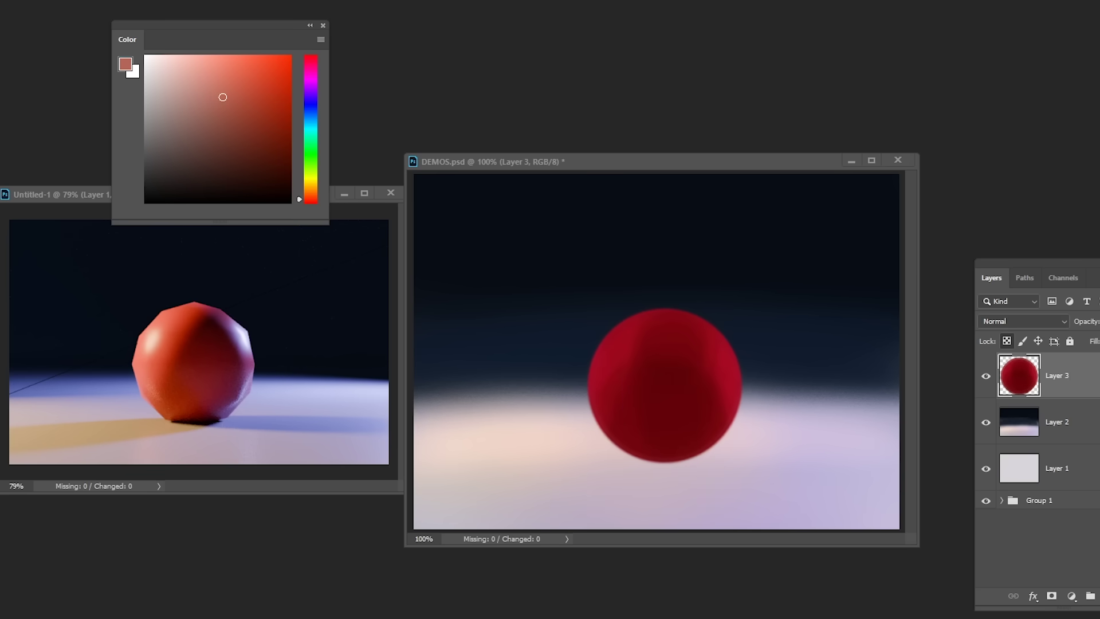
- Brighten the sphere's upper-left side to a vivid red using a dark orange brush colour
{"action": "left_click", "coordinate": [310, 193]}
{"action": "left_click", "coordinate": [240, 129]}
{"action": "left_click_drag", "start_coordinate": [579, 360], "coordinate": [628, 298]}
- Try to glaze dark orange-brown over the sphere's lit upper-left side
{"action": "left_click", "coordinate": [239, 150]}
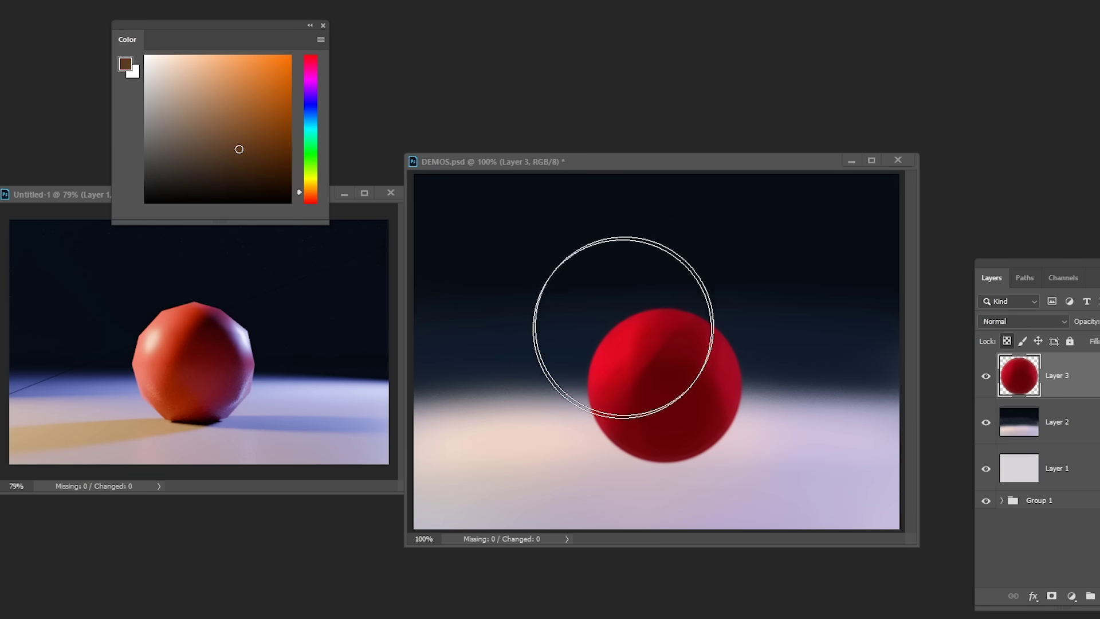
{"action": "left_click_drag", "start_coordinate": [591, 371], "coordinate": [667, 292]}
{"action": "key", "text": "ctrl+z"}
{"action": "key", "text": "bracketright"}
{"action": "mouse_move", "coordinate": [606, 319]}
{"action": "left_mouse_down"}
{"action": "mouse_move", "coordinate": [577, 384]}
{"action": "mouse_move", "coordinate": [655, 287]}
{"action": "left_mouse_up"}
- Paint the sphere's upper-left side in light orange to show the warm light
{"action": "left_click", "coordinate": [150, 1]}
{"action": "left_click", "coordinate": [119, 281]}
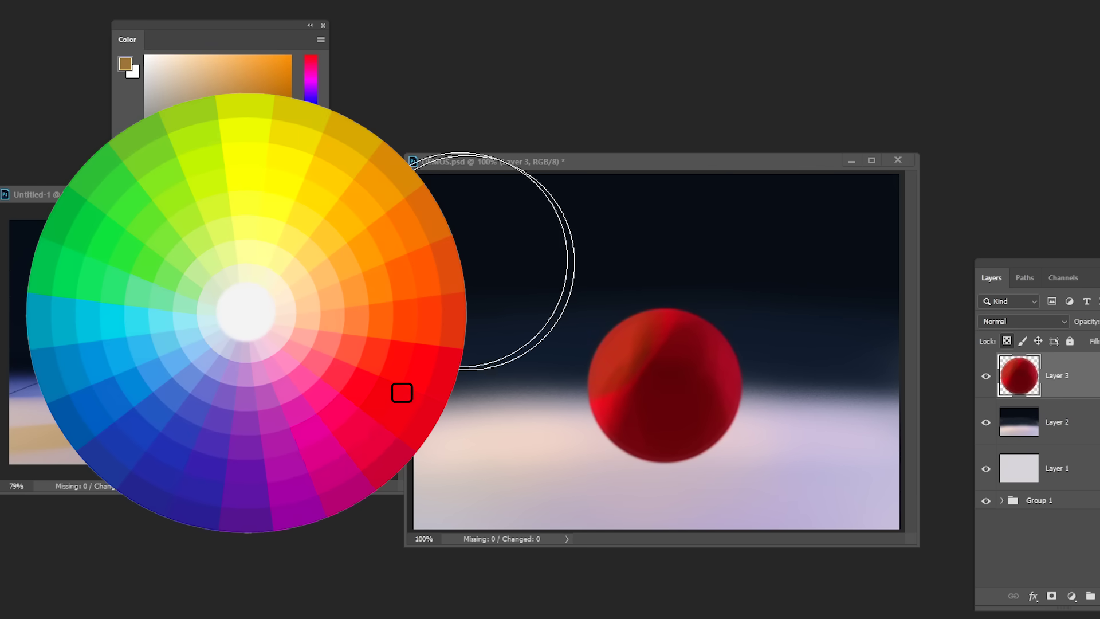
{"action": "left_click_drag", "start_coordinate": [271, 85], "coordinate": [227, 55]}
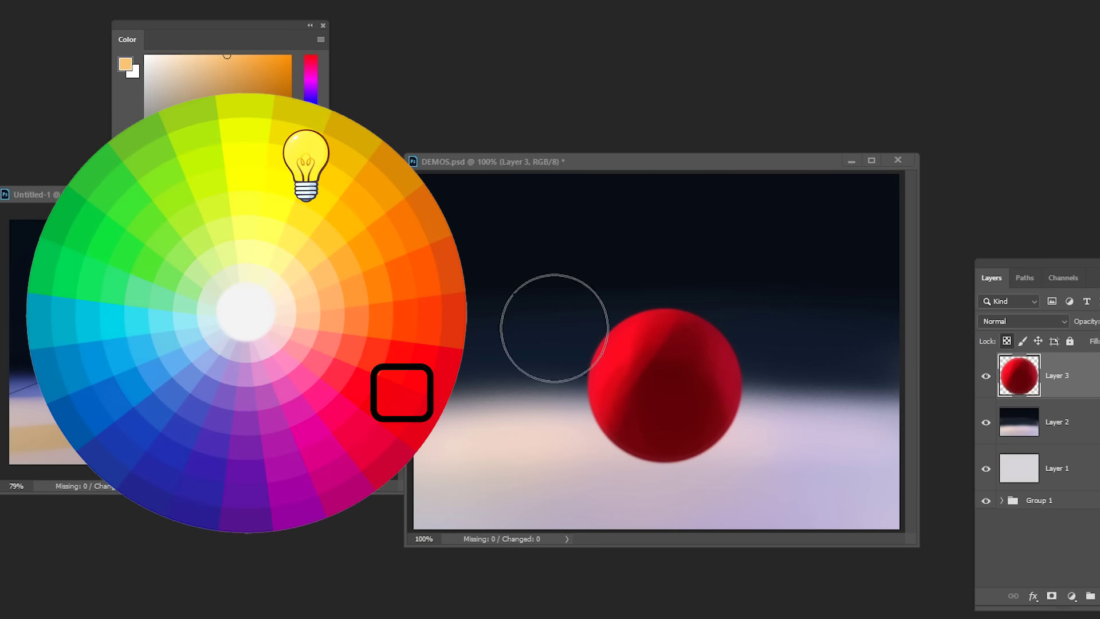
{"action": "left_click", "coordinate": [241, 73]}
{"action": "mouse_move", "coordinate": [583, 363]}
{"action": "left_mouse_down"}
{"action": "mouse_move", "coordinate": [634, 315]}
{"action": "mouse_move", "coordinate": [621, 328]}
{"action": "mouse_move", "coordinate": [604, 313]}
{"action": "left_mouse_up"}
{"action": "left_click", "coordinate": [255, 66]}
- Paint a bright magenta rim along the sphere's right side for the blue light, using purple and blue brush colours
{"action": "key", "text": "bracketright"}
{"action": "key", "text": "bracketright"}
{"action": "left_click", "coordinate": [310, 81]}
{"action": "left_click", "coordinate": [252, 123]}
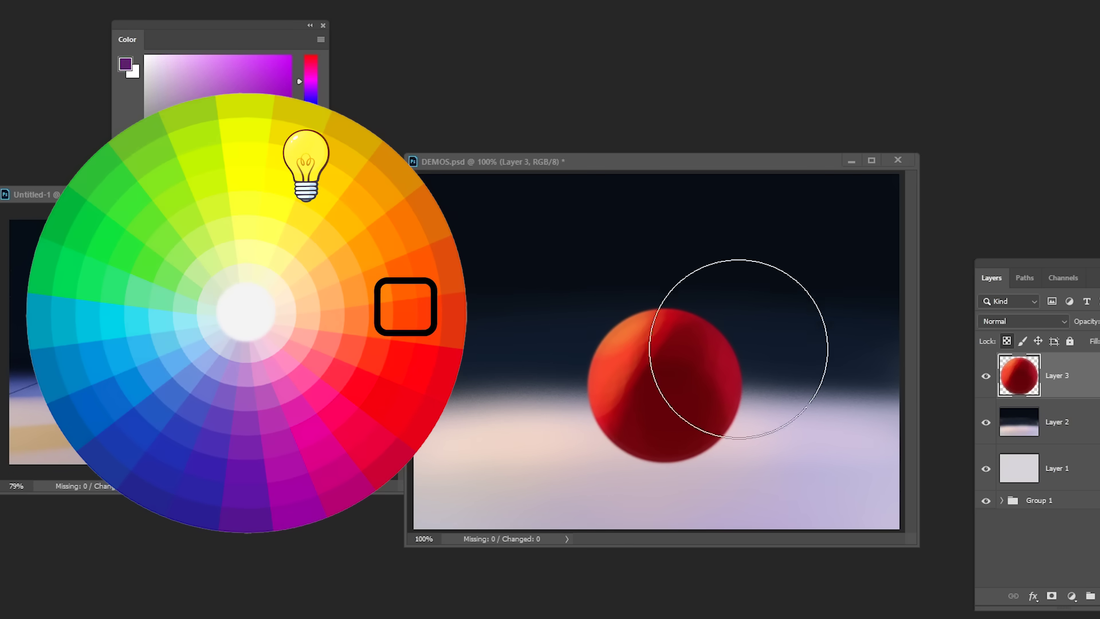
{"action": "mouse_move", "coordinate": [731, 334]}
{"action": "left_mouse_down"}
{"action": "mouse_move", "coordinate": [732, 314]}
{"action": "mouse_move", "coordinate": [752, 376]}
{"action": "mouse_move", "coordinate": [745, 408]}
{"action": "left_mouse_up"}
{"action": "left_click", "coordinate": [310, 100]}
{"action": "key", "text": "bracketleft"}
{"action": "key", "text": "bracketleft"}
{"action": "key", "text": "bracketleft"}
{"action": "key", "text": "bracketleft"}
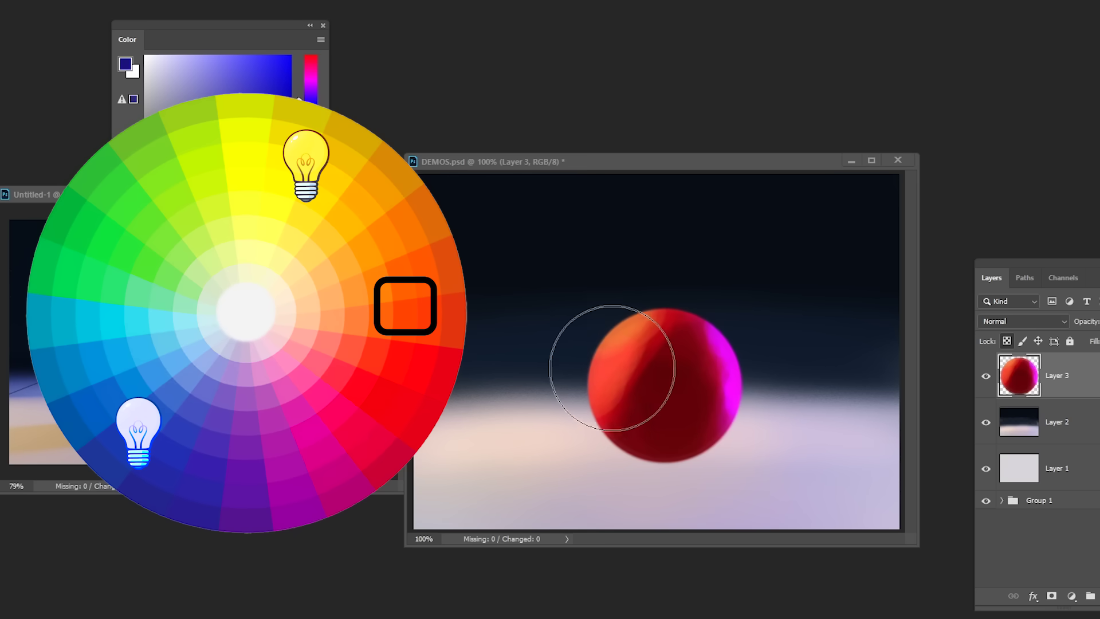
{"action": "left_click", "coordinate": [661, 343], "text": "alt"}
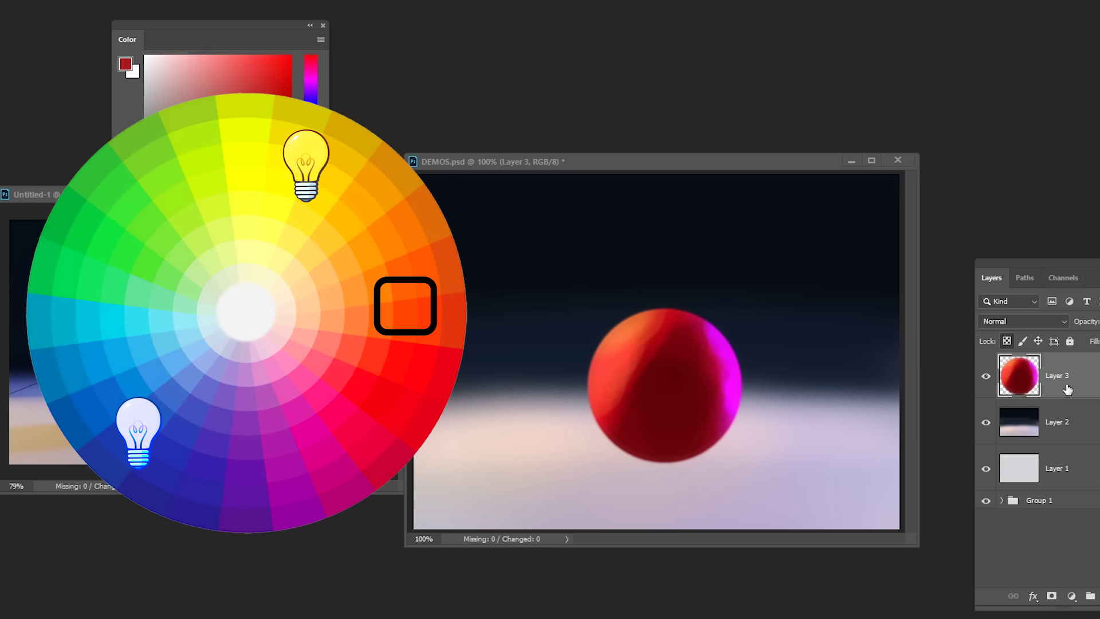
- Paint a soft black contact shadow under the sphere on Layer 2
{"action": "left_click", "coordinate": [1057, 421]}
{"action": "key", "text": "d"}
{"action": "key", "text": "bracketleft"}
{"action": "key", "text": "bracketleft"}
{"action": "key", "text": "bracketleft"}
{"action": "key", "text": "bracketleft"}
{"action": "key", "text": "bracketleft"}
{"action": "key", "text": "bracketleft"}
{"action": "key", "text": "bracketleft"}
{"action": "key", "text": "bracketleft"}
{"action": "mouse_move", "coordinate": [671, 456]}
{"action": "left_mouse_down"}
{"action": "mouse_move", "coordinate": [642, 452]}
{"action": "mouse_move", "coordinate": [682, 464]}
{"action": "mouse_move", "coordinate": [642, 458]}
{"action": "left_mouse_up"}
{"action": "key", "text": "alt+bracketright"}
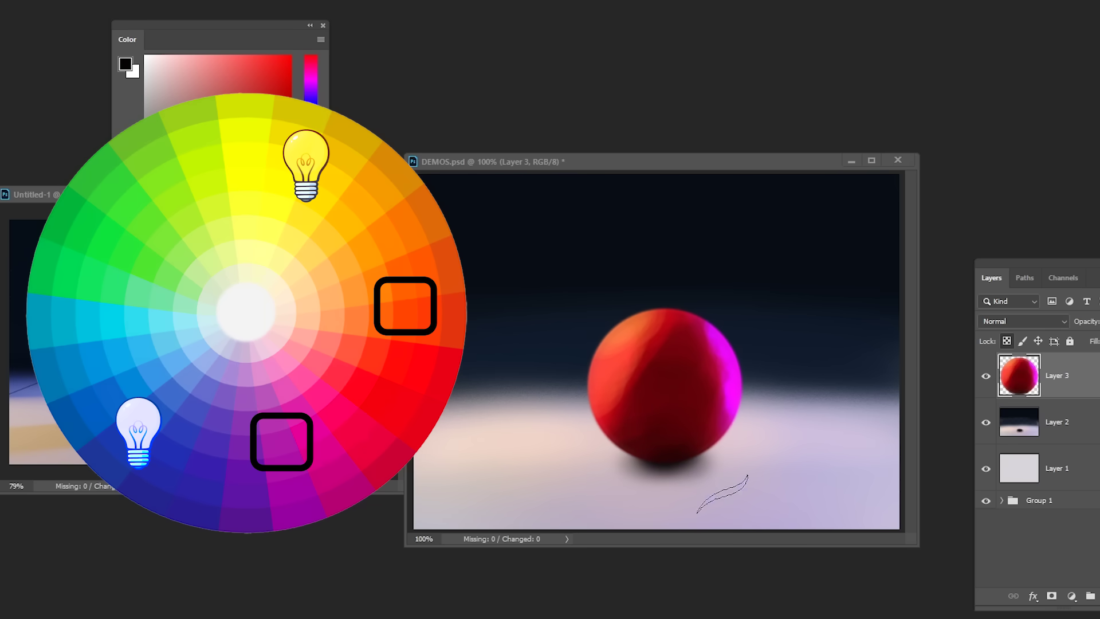
- Add a new layer above Layer 2 and set its blending mode to Multiply
{"action": "left_click", "coordinate": [1056, 423]}
{"action": "key", "text": "ctrl+alt+shift+n"}
{"action": "left_click", "coordinate": [1025, 322]}
{"action": "left_click", "coordinate": [998, 376]}
- Paint an orange-brown cast shadow stretching from under the sphere to the canvas's left edge
{"action": "left_click", "coordinate": [86, 433], "text": "alt"}
{"action": "left_click_drag", "start_coordinate": [648, 454], "coordinate": [530, 480]}
{"action": "key", "text": "ctrl+z"}
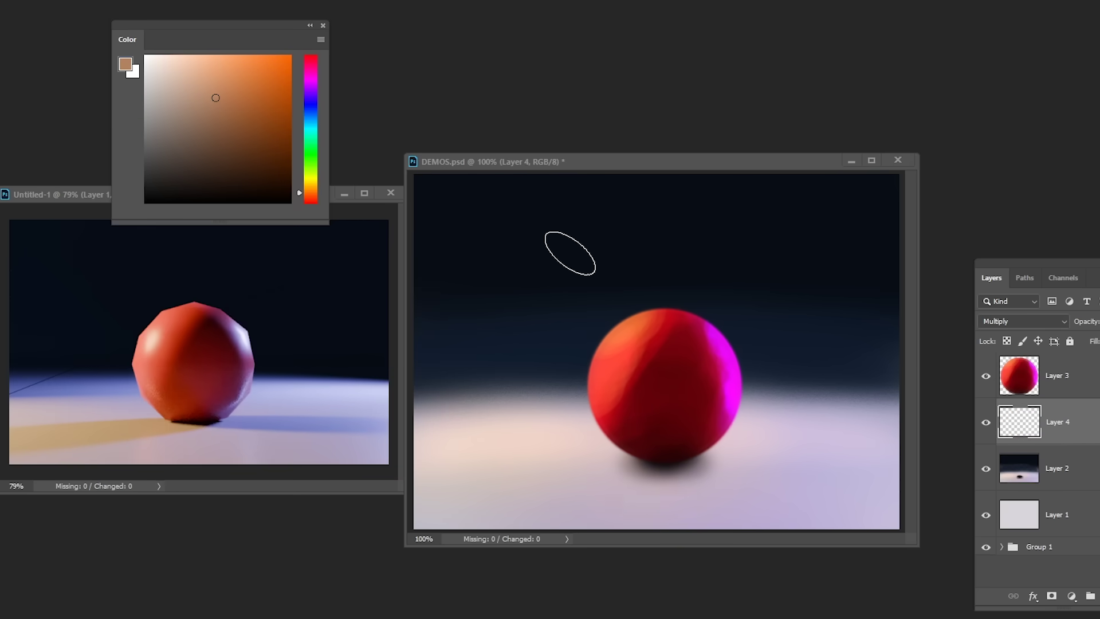
{"action": "key", "text": "ctrl+z"}
{"action": "mouse_move", "coordinate": [682, 461]}
{"action": "left_mouse_down"}
{"action": "mouse_move", "coordinate": [427, 484]}
{"action": "mouse_move", "coordinate": [665, 461]}
{"action": "left_mouse_up"}
{"action": "left_click_drag", "start_coordinate": [508, 488], "coordinate": [403, 459]}
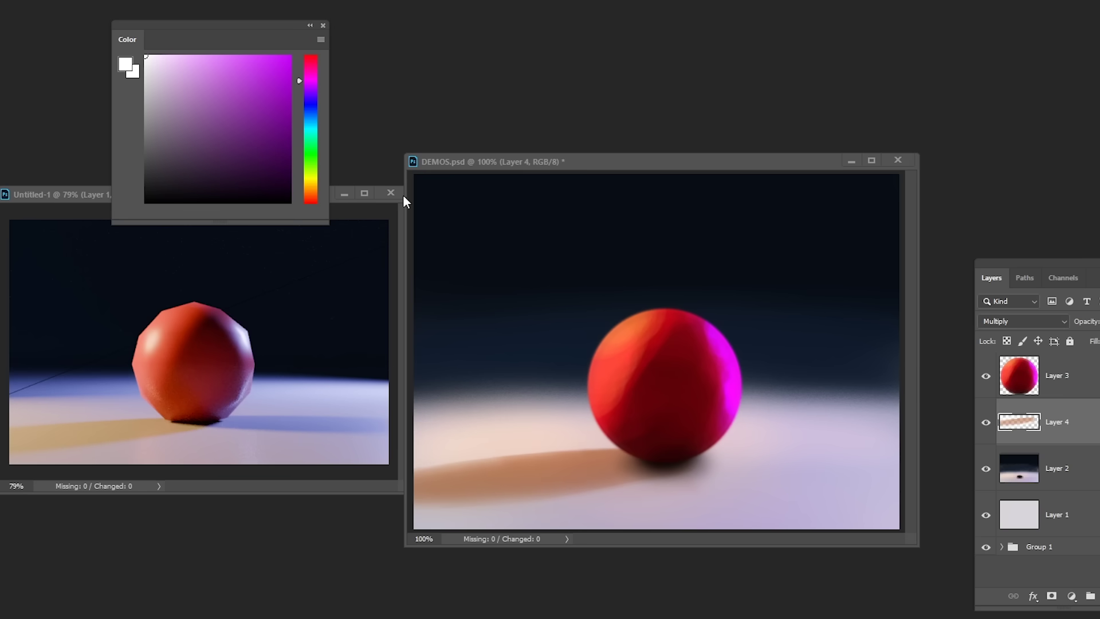
- Paint a blue cast shadow from under the sphere towards the canvas's right edge
{"action": "left_click", "coordinate": [310, 108]}
{"action": "left_click", "coordinate": [236, 80]}
{"action": "key", "text": "ctrl+z"}
{"action": "mouse_move", "coordinate": [676, 456]}
{"action": "left_mouse_down"}
{"action": "mouse_move", "coordinate": [899, 470]}
{"action": "mouse_move", "coordinate": [902, 482]}
{"action": "mouse_move", "coordinate": [687, 454]}
{"action": "mouse_move", "coordinate": [796, 460]}
{"action": "left_mouse_up"}
{"action": "key", "text": "ctrl+z"}
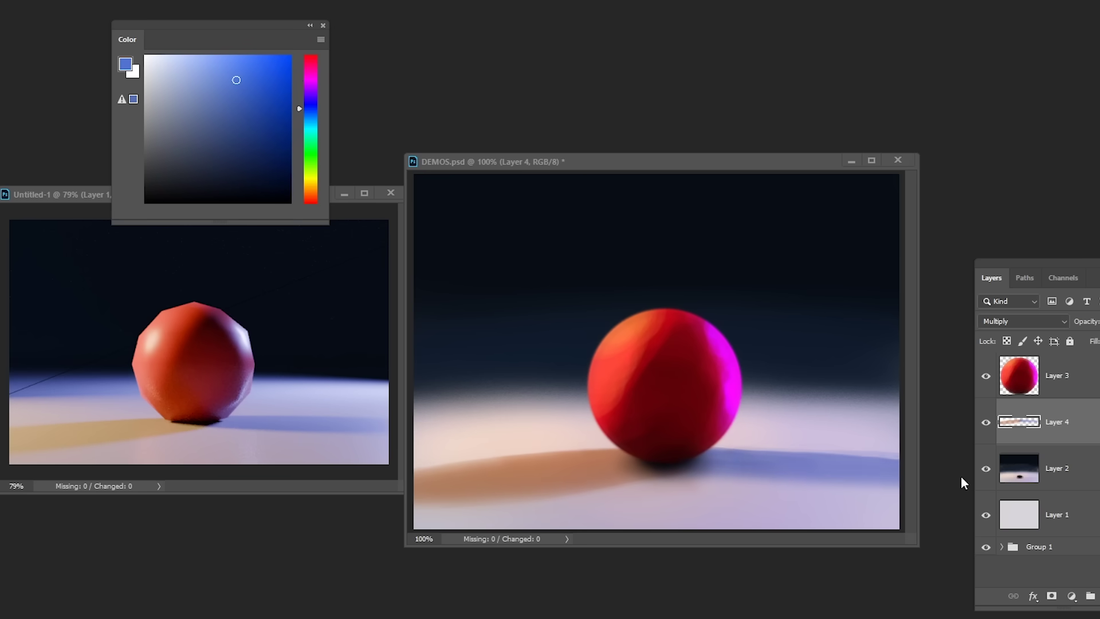
- Paint a faint blue glow on Layer 2 behind the sphere's upper-right side
{"action": "left_click", "coordinate": [1016, 476]}
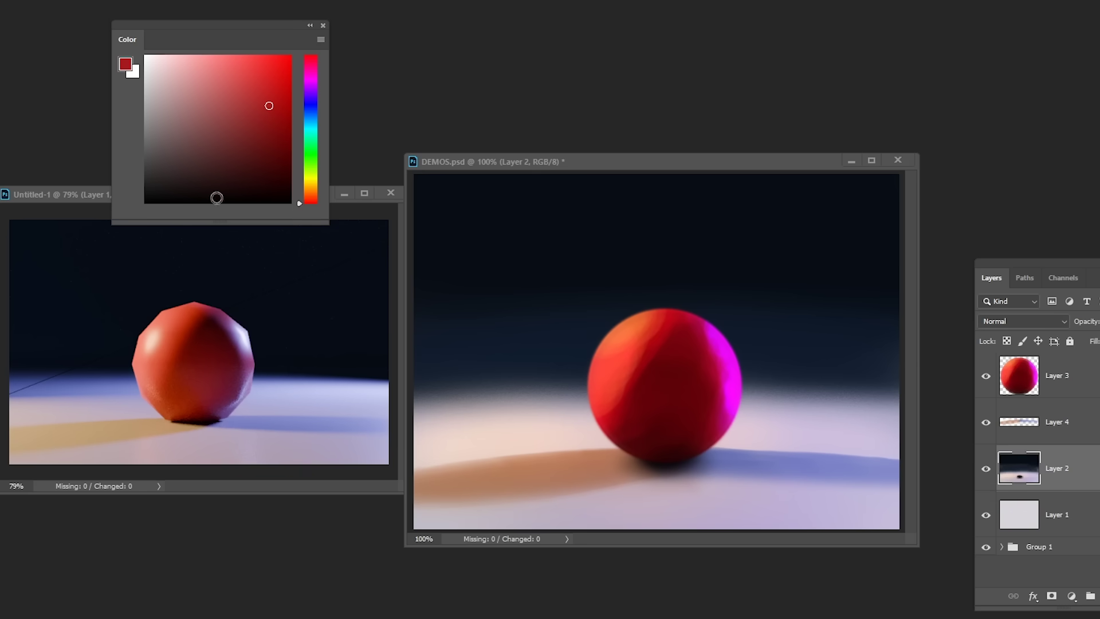
{"action": "left_click", "coordinate": [310, 106]}
{"action": "left_click", "coordinate": [259, 123]}
{"action": "left_click_drag", "start_coordinate": [735, 371], "coordinate": [709, 351]}
- Paint a faint orange glow behind the sphere's upper-left side with a smaller brush
{"action": "key", "text": "bracketleft"}
{"action": "key", "text": "bracketleft"}
{"action": "left_click", "coordinate": [310, 192]}
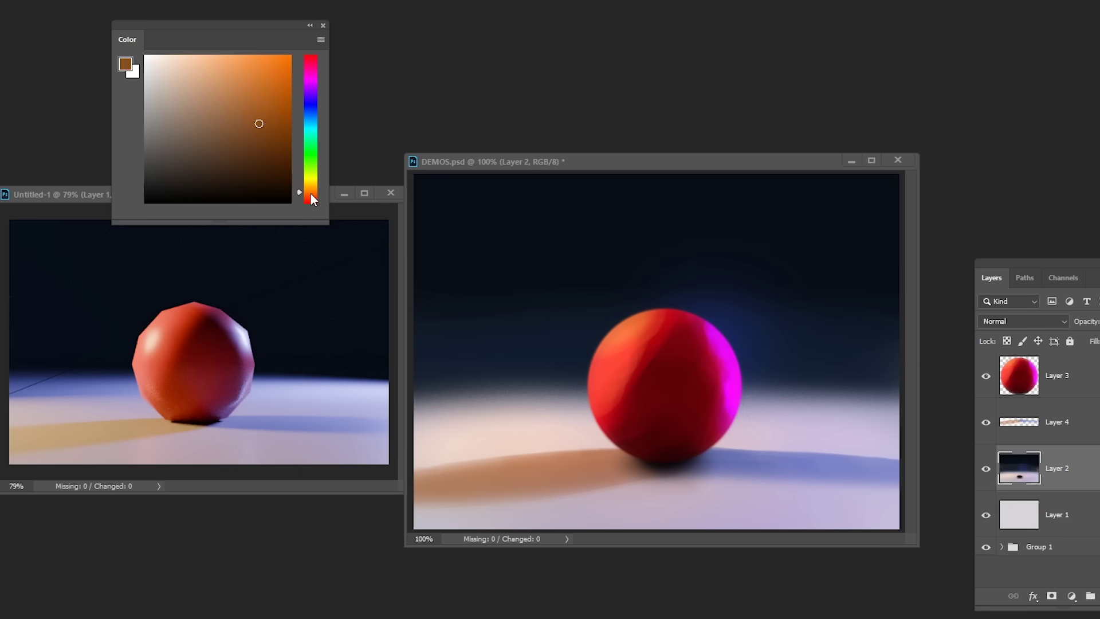
{"action": "left_click", "coordinate": [309, 195]}
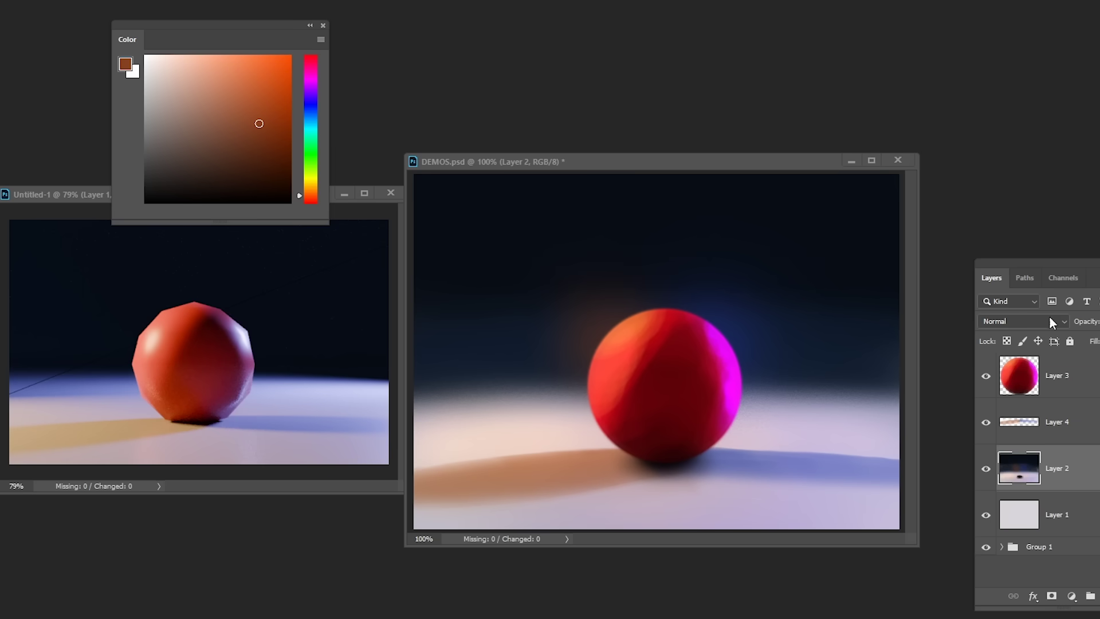
- Add brownish-orange reflected light to the sphere's lower shadow on Layer 3 and tint its core shadow dark magenta
{"action": "left_click", "coordinate": [1036, 384]}
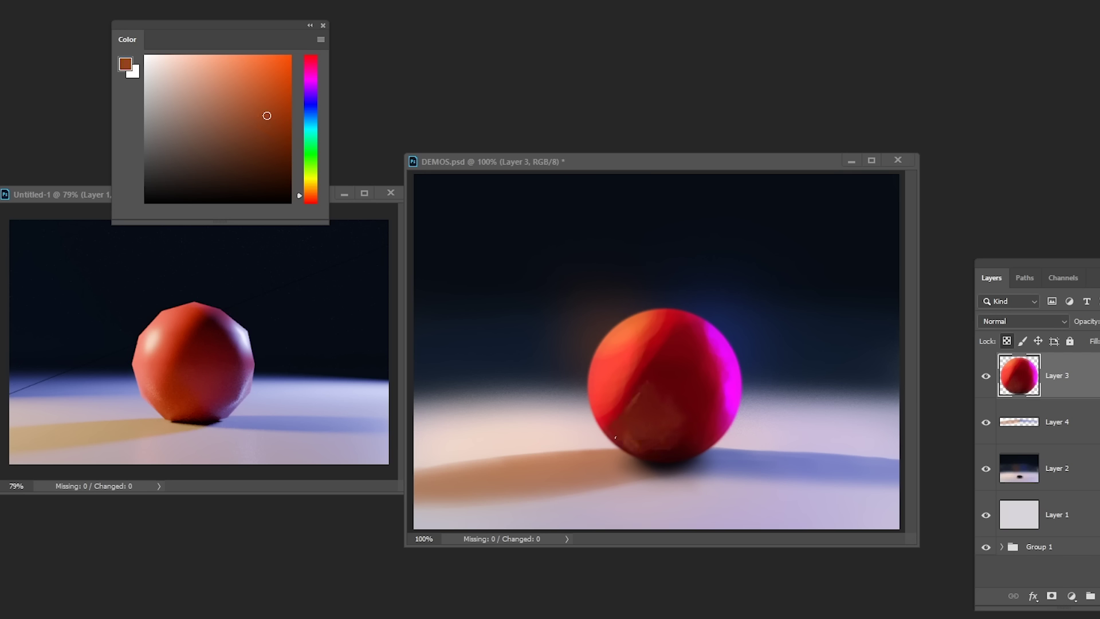
{"action": "left_click", "coordinate": [310, 58]}
{"action": "left_click", "coordinate": [266, 127]}
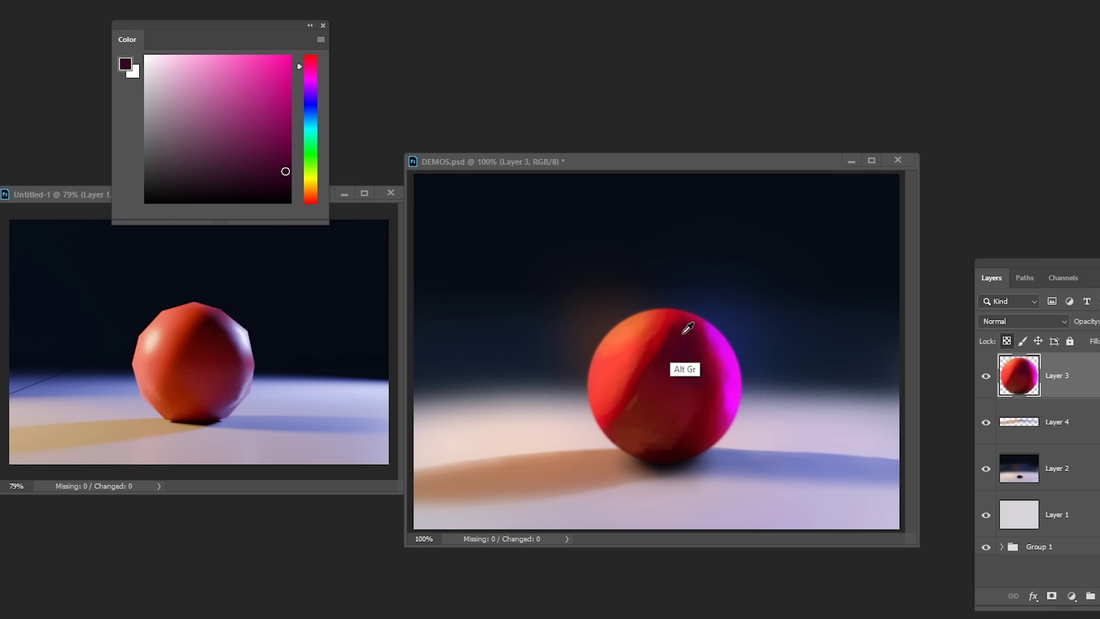
{"action": "left_click", "coordinate": [676, 330], "text": "alt"}
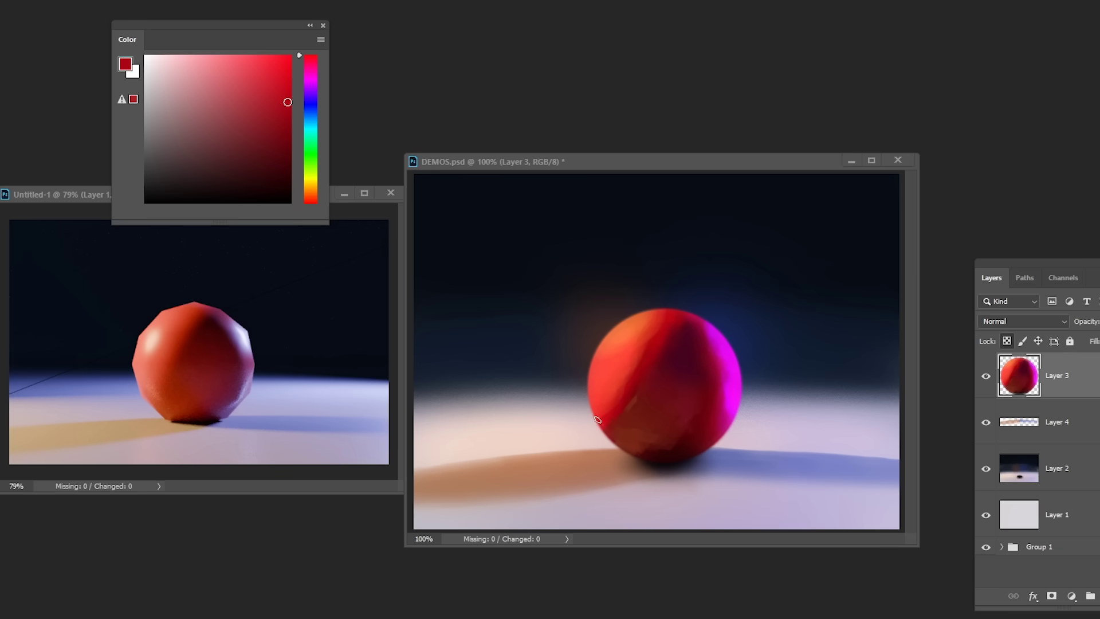
- Paint a cream highlight on the sphere's orange side and a pale highlight on its magenta side
{"action": "left_click", "coordinate": [641, 349], "text": "alt"}
{"action": "left_click_drag", "start_coordinate": [312, 196], "coordinate": [312, 189]}
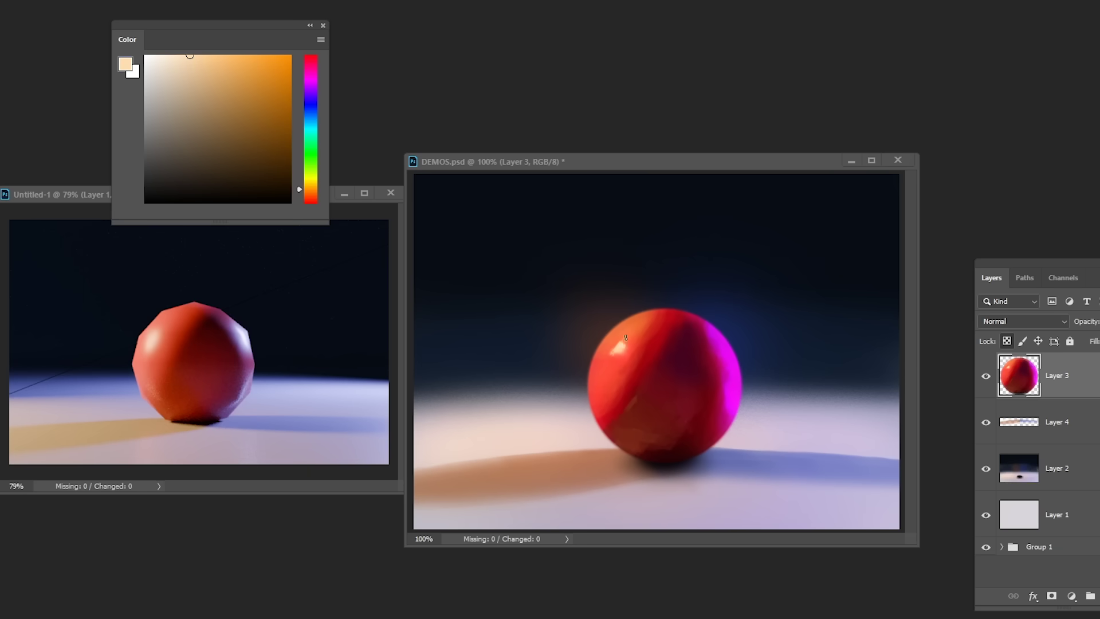
{"action": "left_click", "coordinate": [736, 349], "text": "alt"}
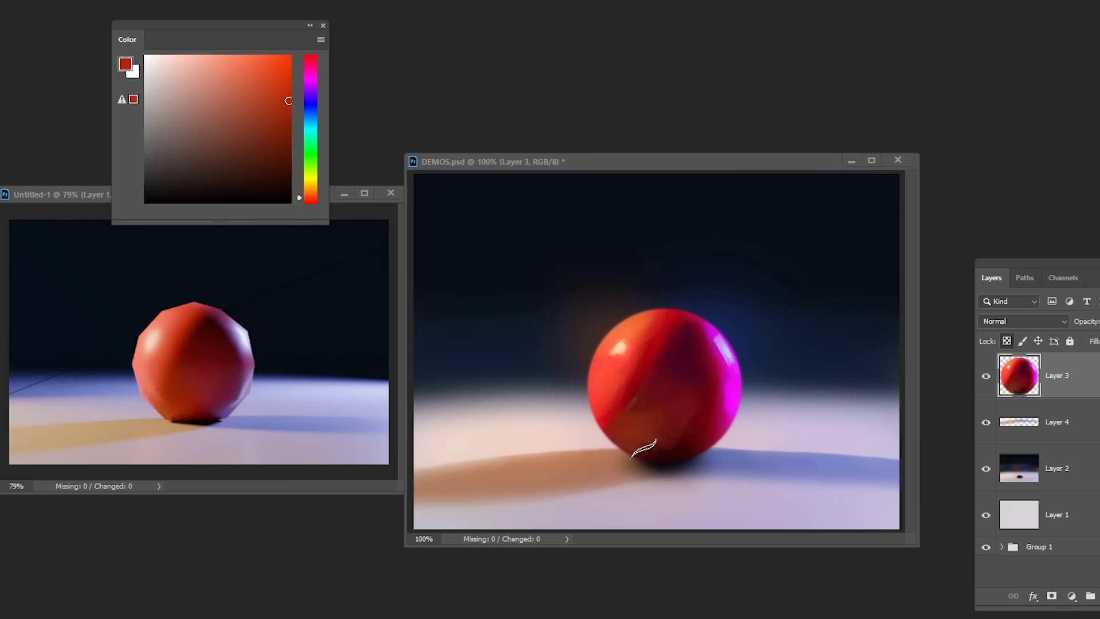
- Glaze violet into the sphere's core shadow and blend it into the magenta rim with sampled colours
{"action": "left_click", "coordinate": [311, 96]}
{"action": "left_click", "coordinate": [247, 98]}
{"action": "left_click_drag", "start_coordinate": [667, 394], "coordinate": [691, 373]}
{"action": "key", "text": "["}
{"action": "key", "text": "["}
{"action": "key", "text": "["}
{"action": "left_click", "coordinate": [665, 390], "text": "alt"}
{"action": "left_click", "coordinate": [725, 404], "text": "alt"}
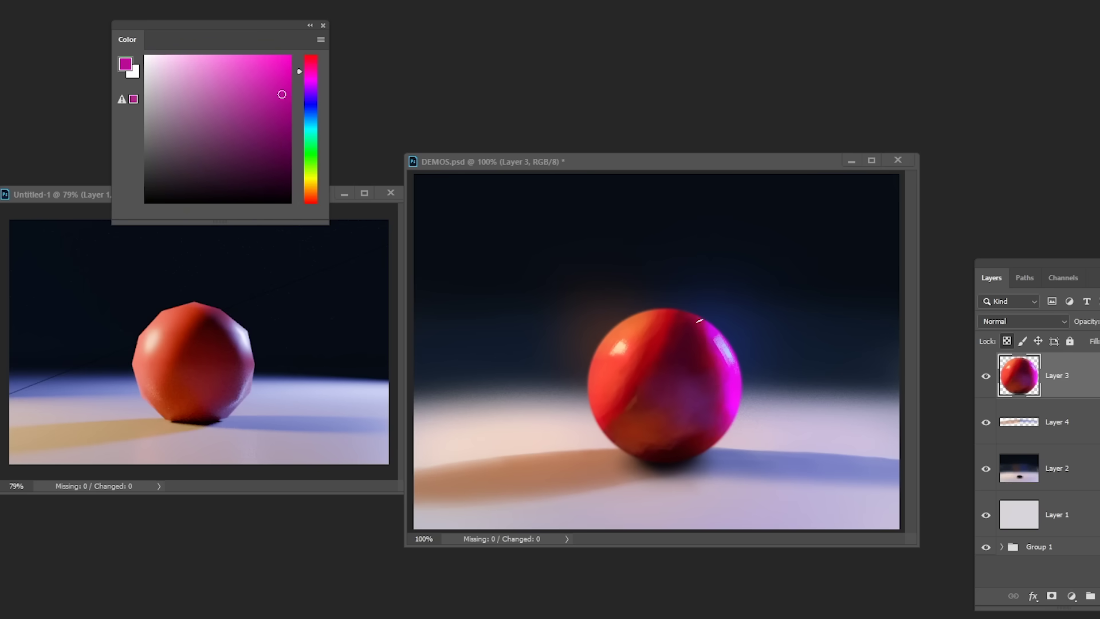
{"action": "left_click", "coordinate": [722, 423], "text": "alt"}
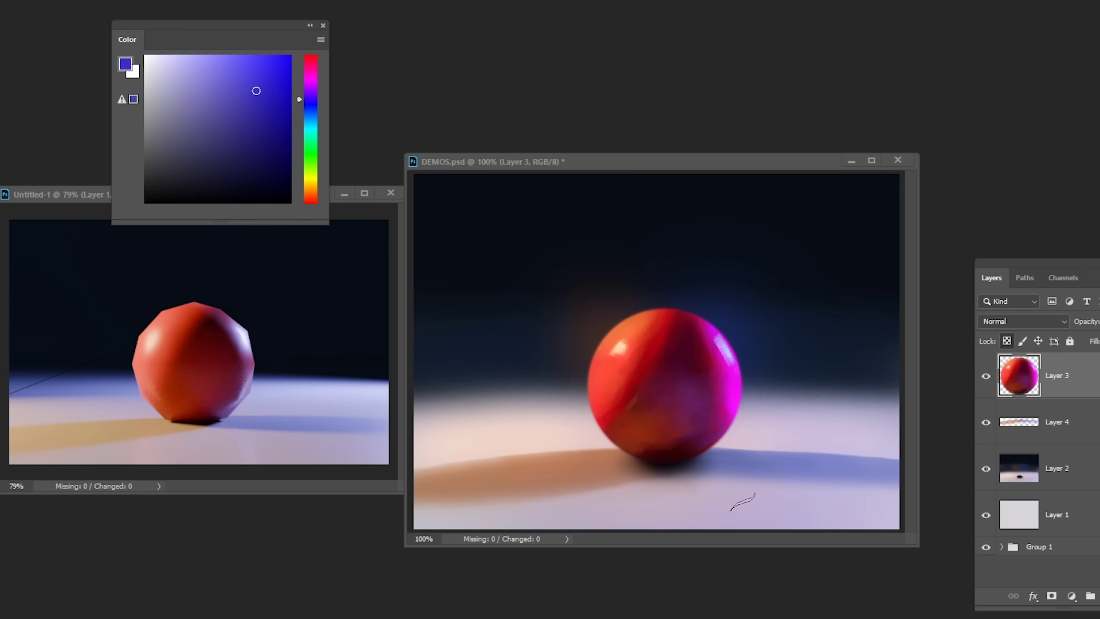
- Blend the reflected light in the sphere's lower-left shadow with sampled orange-brown and dark crimson tones
{"action": "left_click", "coordinate": [640, 417], "text": "alt"}
{"action": "left_click", "coordinate": [652, 427], "text": "alt"}
{"action": "key", "text": "["}
{"action": "key", "text": "["}
{"action": "left_click_drag", "start_coordinate": [612, 436], "coordinate": [635, 436]}
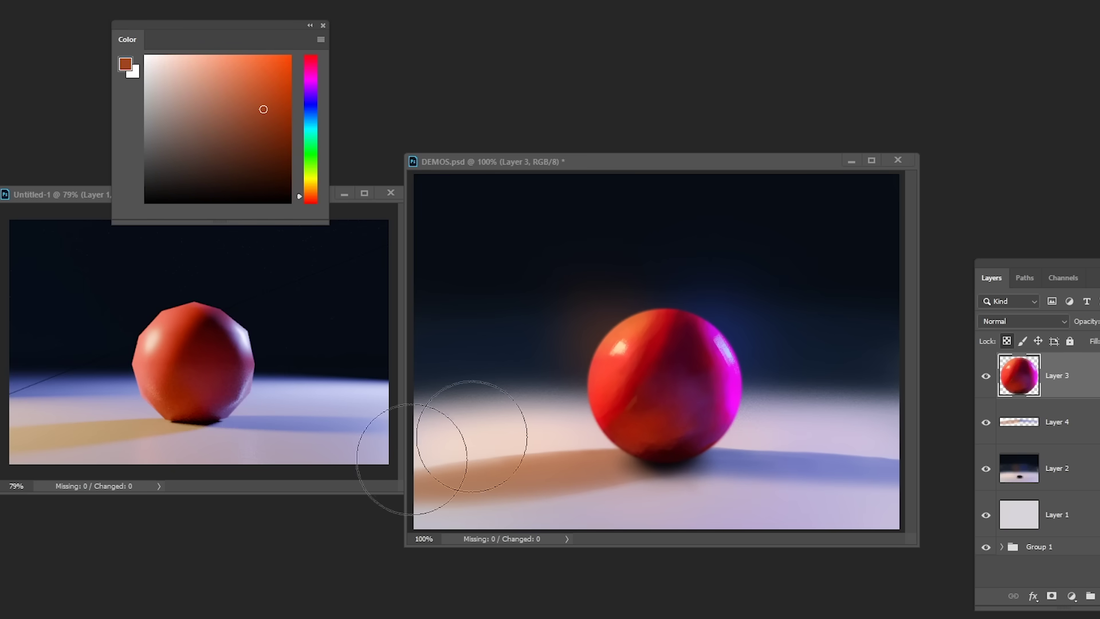
{"action": "left_click", "coordinate": [661, 413], "text": "alt"}
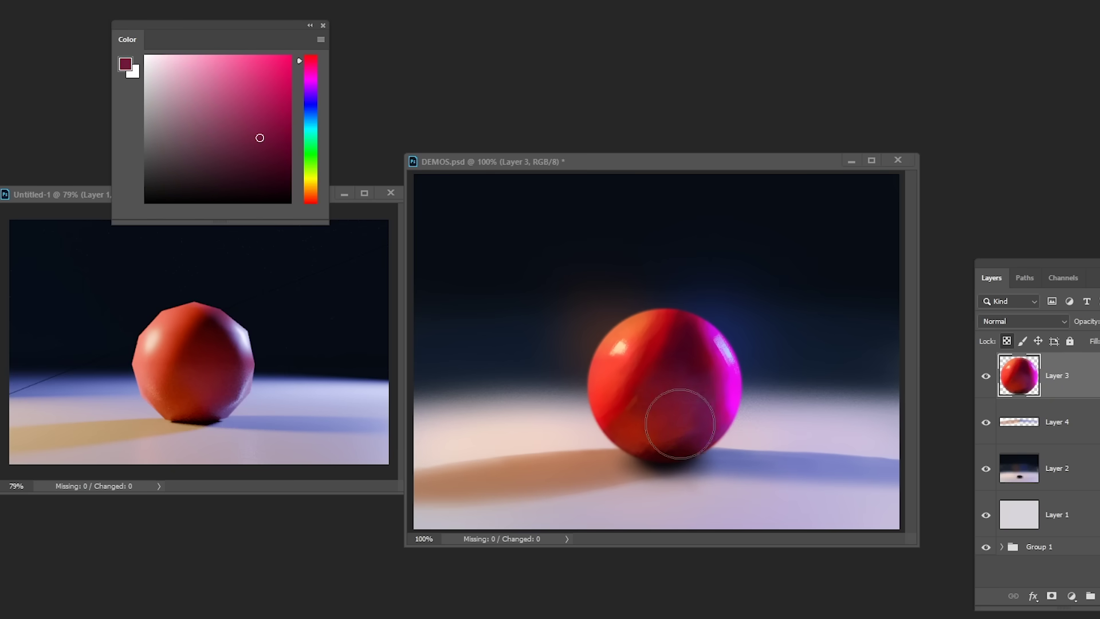
- Blend the sphere's lower shadow and the orange upper edge with sampled colours
{"action": "left_click", "coordinate": [668, 418], "text": "alt"}
{"action": "left_click", "coordinate": [668, 417], "text": "alt"}
{"action": "left_click", "coordinate": [632, 331], "text": "alt"}
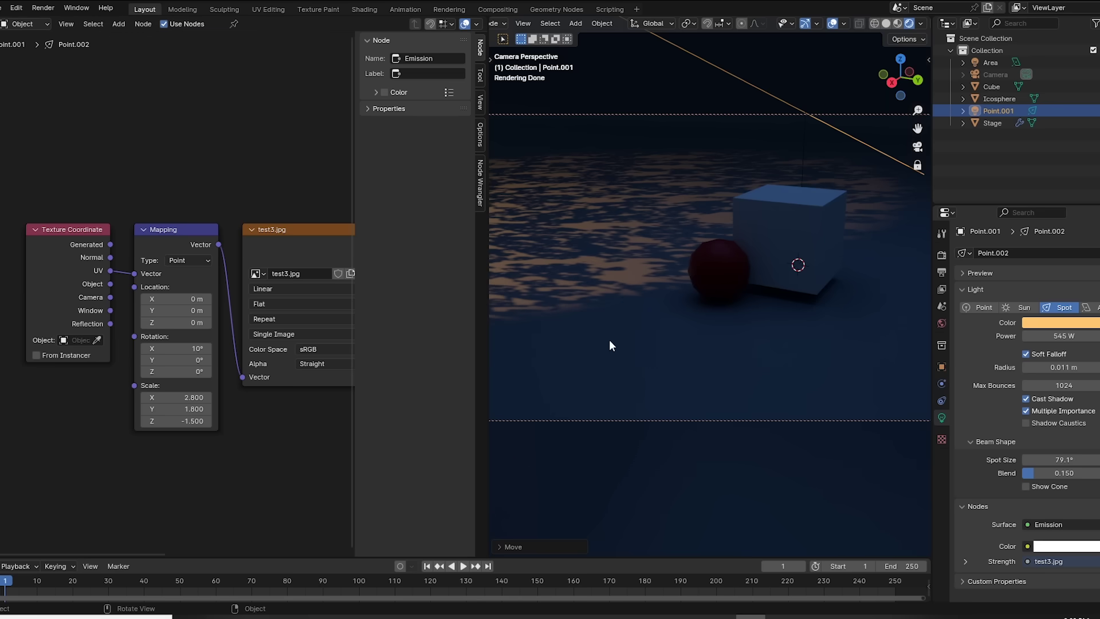
- Switch to Blender, move the Point.001 spot light along Y and set its texture mapping X scale to 4.3
{"action": "key", "text": "g"}
{"action": "key", "text": "y"}
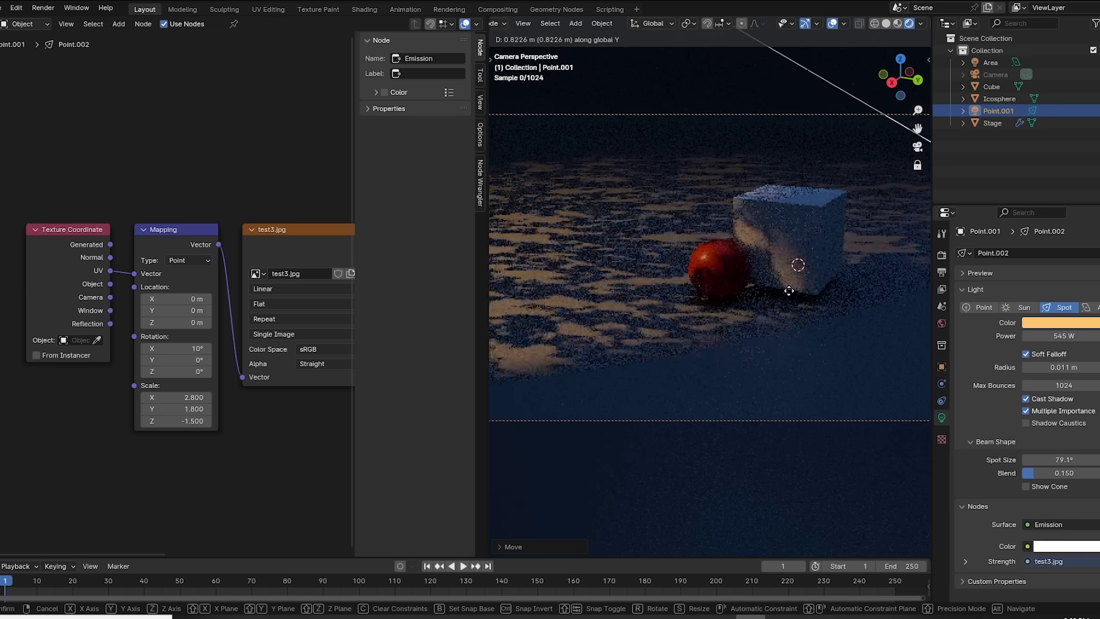
{"action": "left_click", "coordinate": [516, 278]}
{"action": "left_click_drag", "start_coordinate": [184, 397], "coordinate": [229, 397]}
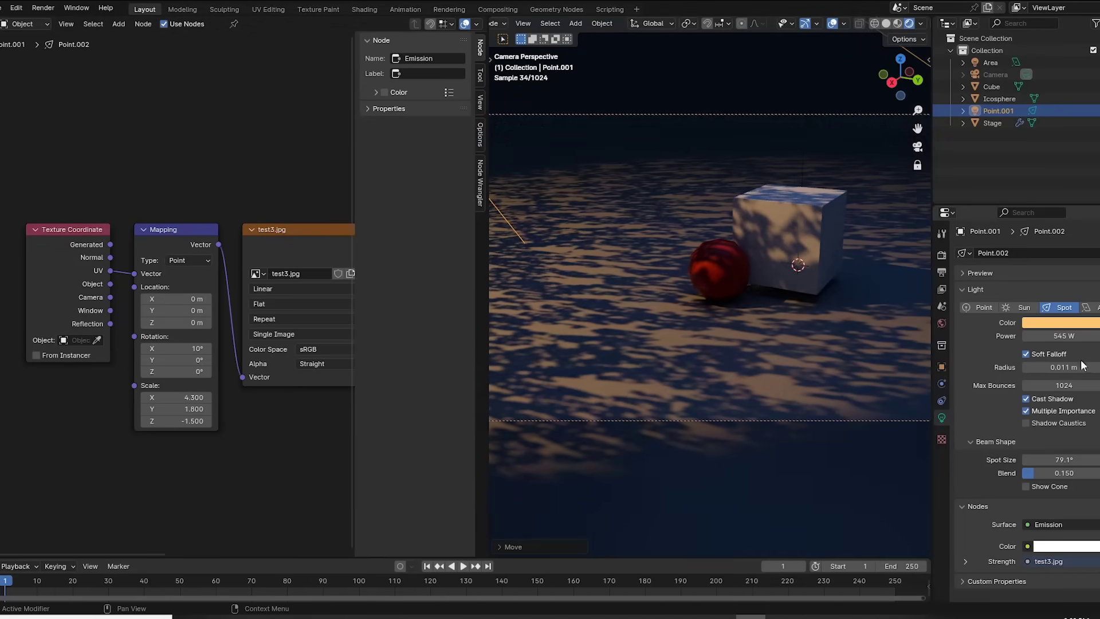
- Set the spot light's power to 800 W
{"action": "double_click", "coordinate": [1073, 336]}
{"action": "type", "text": "800"}
{"action": "key", "text": "Return"}
- Reposition the spot light along Y, then set the texture mapping's X scale to 3 and adjust its Y scale
{"action": "key", "text": "g"}
{"action": "key", "text": "y"}
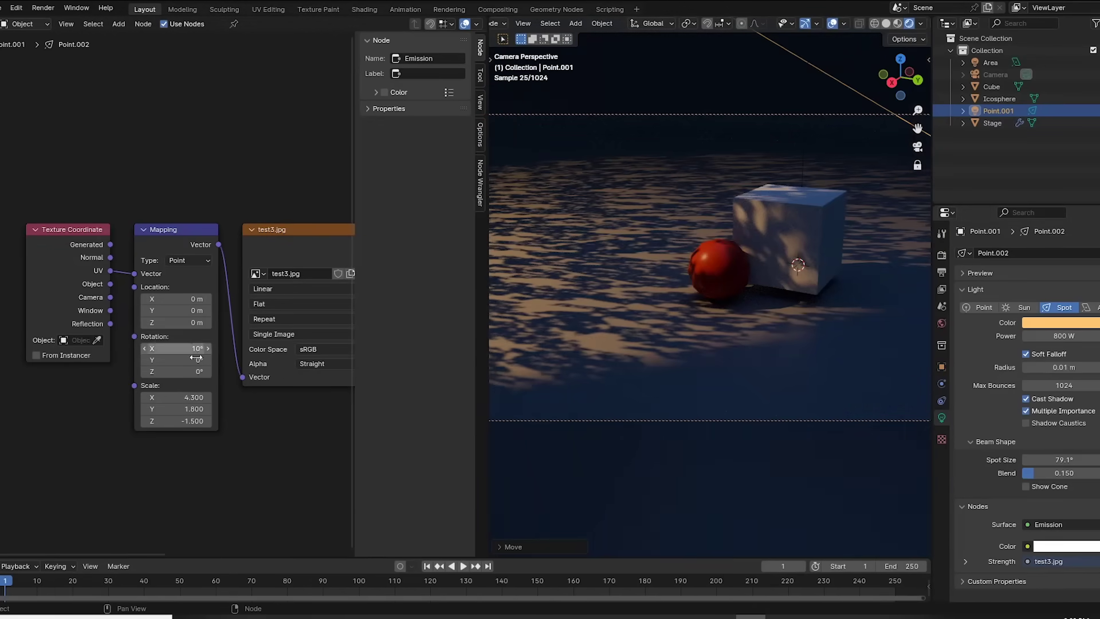
{"action": "mouse_move", "coordinate": [189, 398]}
{"action": "left_mouse_down"}
{"action": "mouse_move", "coordinate": [222, 397]}
{"action": "mouse_move", "coordinate": [182, 398]}
{"action": "left_mouse_up"}
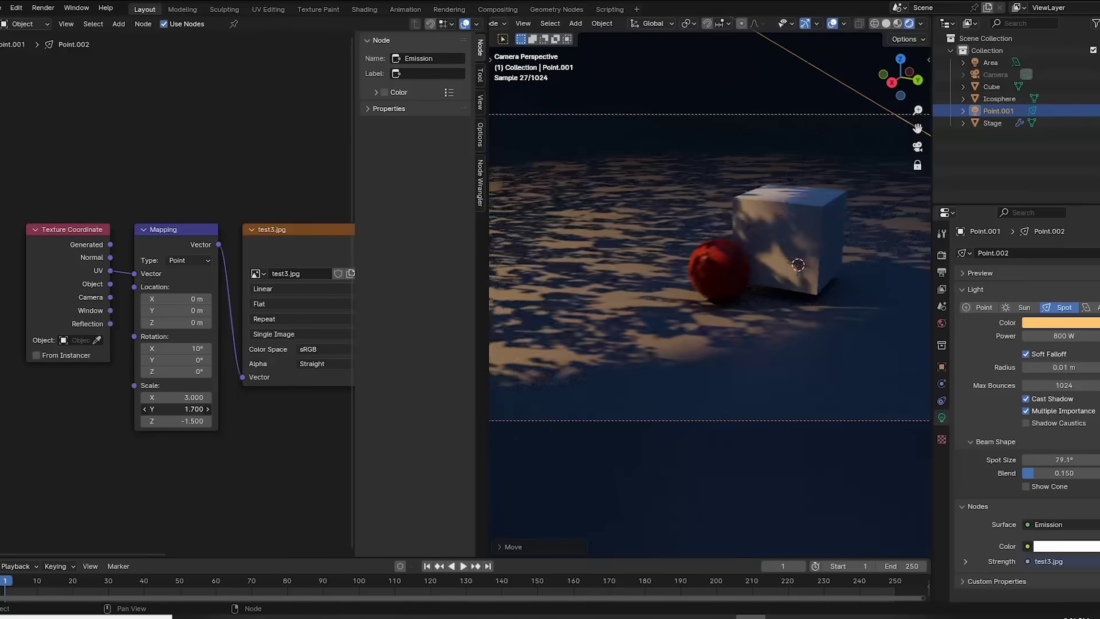
{"action": "left_click_drag", "start_coordinate": [182, 409], "coordinate": [194, 409]}
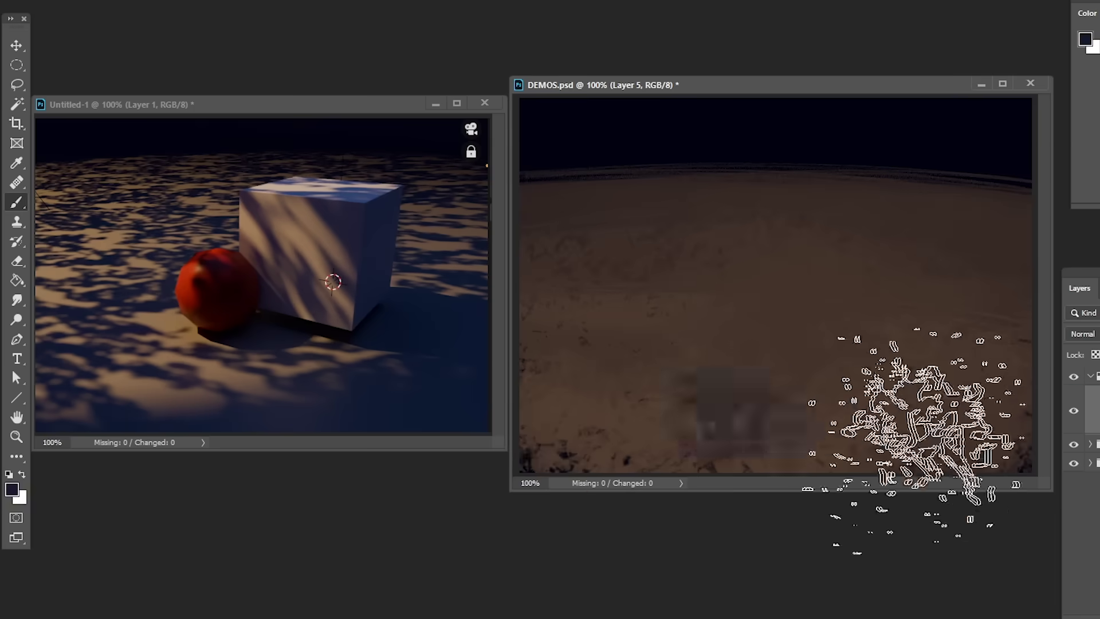
- Switch to Photoshop and mottle the ground on Layer 5 with sampled brown using the textured brush
{"action": "left_click", "coordinate": [719, 226], "text": "alt"}
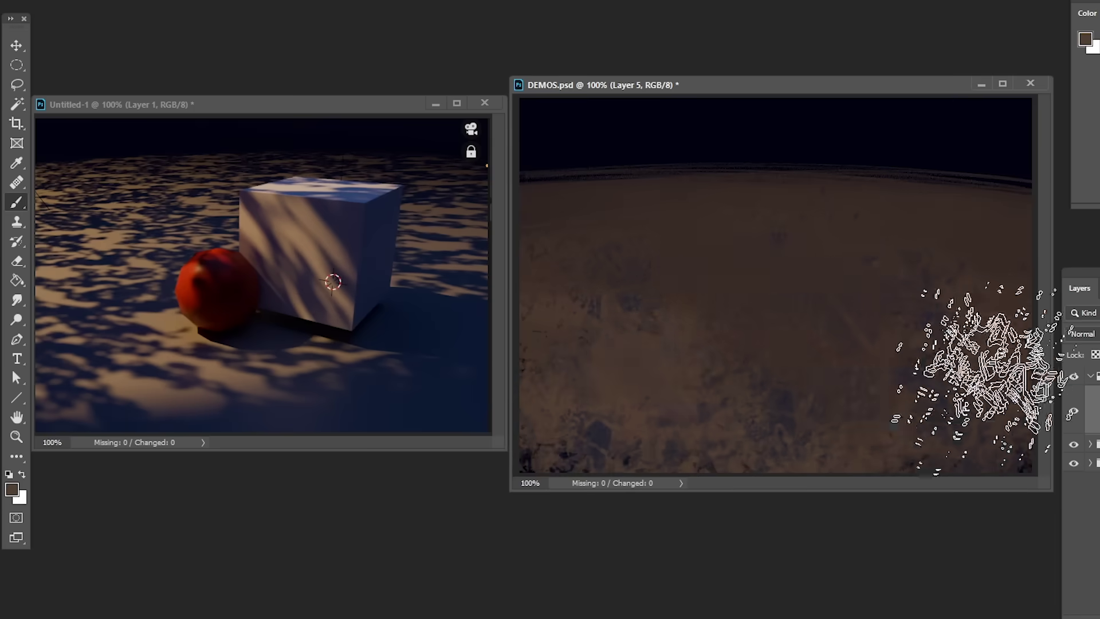
- Draw a circular selection near the middle of the ground and fill it with dark red on a new layer
{"action": "key", "text": "m"}
{"action": "left_click_drag", "start_coordinate": [749, 326], "coordinate": [802, 309], "text": "alt+shift"}
{"action": "key", "text": "b"}
{"action": "key", "text": "ctrl+alt+shift+n"}
{"action": "mouse_move", "coordinate": [1087, 5]}
{"action": "left_mouse_down"}
{"action": "mouse_move", "coordinate": [363, 1]}
{"action": "mouse_move", "coordinate": [1019, 1]}
{"action": "left_mouse_up"}
{"action": "key", "text": "alt+BackSpace"}
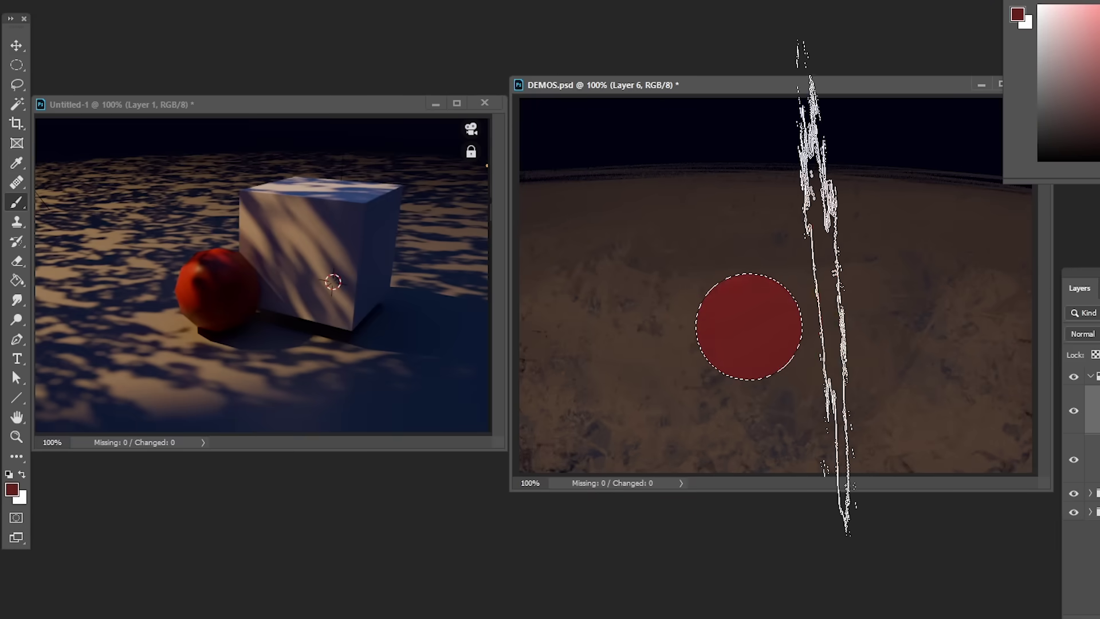
{"action": "key", "text": "ctrl+d"}
- Sketch the cube's edges in black on a new layer and fill its path-selected right side face with dark blue
{"action": "key", "text": "ctrl+shift+alt+n"}
{"action": "key", "text": "d"}
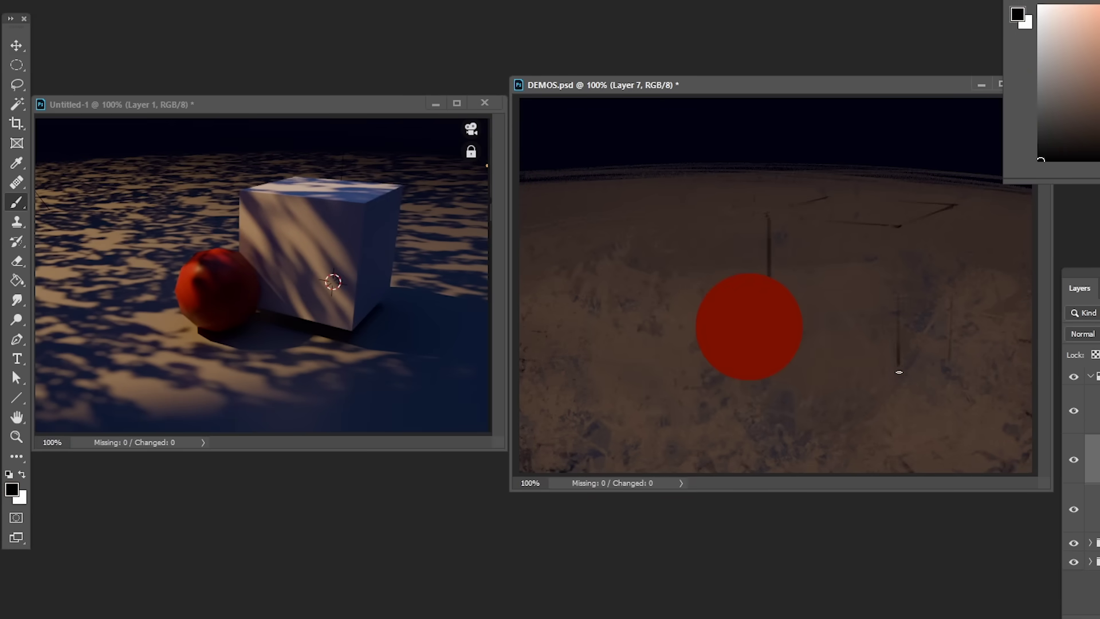
{"action": "key", "text": "p"}
{"action": "left_click", "coordinate": [898, 227]}
{"action": "left_click", "coordinate": [956, 206]}
{"action": "left_click", "coordinate": [955, 322]}
{"action": "left_click", "coordinate": [898, 365]}
{"action": "key", "text": "ctrl+Return"}
{"action": "key", "text": "b"}
{"action": "key", "text": "alt+BackSpace"}
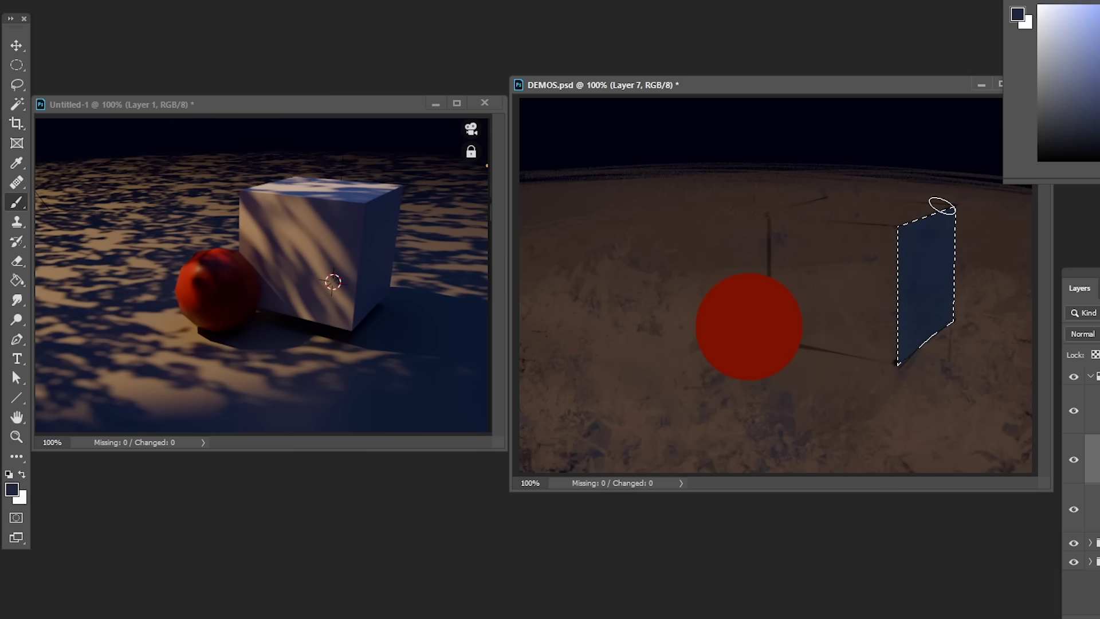
{"action": "key", "text": "ctrl+d"}
- Outline the cube's top face with a path and paint it blue inside the selection
{"action": "key", "text": "p"}
{"action": "left_click", "coordinate": [955, 207]}
{"action": "key", "text": "ctrl+Return"}
{"action": "mouse_move", "coordinate": [905, 229]}
{"action": "left_mouse_down"}
{"action": "mouse_move", "coordinate": [921, 225]}
{"action": "mouse_move", "coordinate": [791, 212]}
{"action": "left_mouse_up"}
{"action": "key", "text": "b"}
{"action": "left_click", "coordinate": [275, 229], "text": "alt"}
{"action": "key", "text": "ctrl+d"}
- Paint tan patches of dappled light over the cube's top face with sampled colours
{"action": "mouse_move", "coordinate": [906, 207]}
{"action": "left_mouse_down"}
{"action": "mouse_move", "coordinate": [780, 215]}
{"action": "mouse_move", "coordinate": [790, 216]}
{"action": "left_mouse_up"}
{"action": "left_click", "coordinate": [911, 217], "text": "alt"}
{"action": "mouse_move", "coordinate": [880, 222]}
{"action": "left_mouse_down"}
{"action": "mouse_move", "coordinate": [922, 216]}
{"action": "mouse_move", "coordinate": [787, 215]}
{"action": "left_mouse_up"}
{"action": "left_click", "coordinate": [848, 217], "text": "alt"}
{"action": "left_click", "coordinate": [829, 205], "text": "alt"}
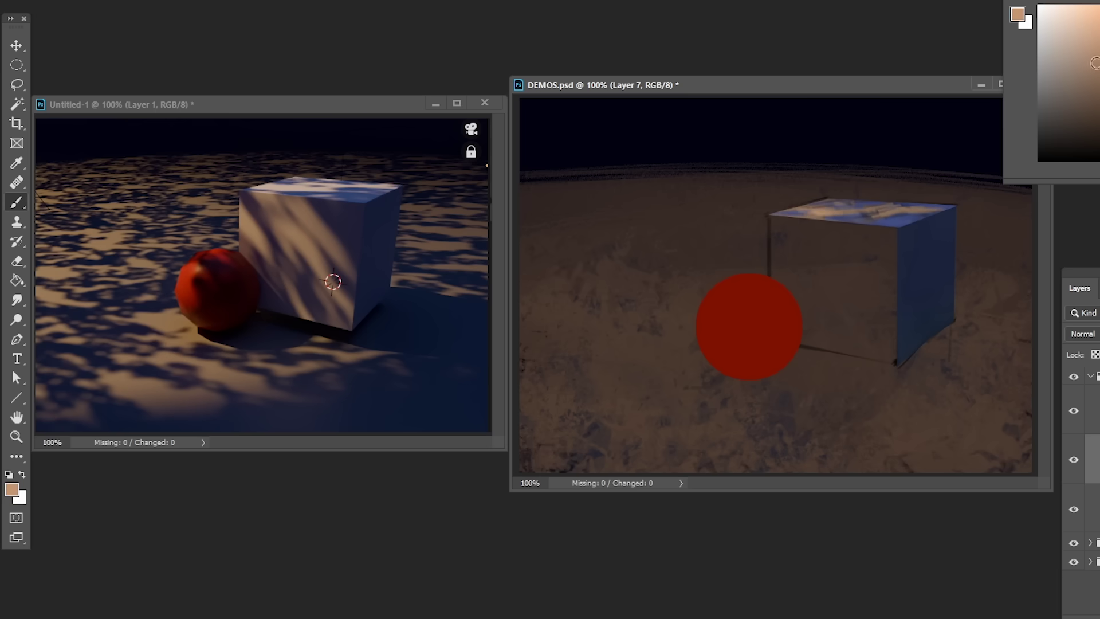
{"action": "left_click_drag", "start_coordinate": [872, 213], "coordinate": [918, 210]}
{"action": "mouse_move", "coordinate": [884, 220]}
{"action": "left_mouse_down"}
{"action": "mouse_move", "coordinate": [908, 220]}
{"action": "mouse_move", "coordinate": [865, 220]}
{"action": "mouse_move", "coordinate": [837, 202]}
{"action": "left_mouse_up"}
{"action": "left_click", "coordinate": [891, 214], "text": "alt"}
- Outline the cube's front face around the sphere with the Pen tool and convert the path to a selection
{"action": "left_click", "coordinate": [23, 339]}
{"action": "left_click", "coordinate": [770, 215]}
{"action": "left_click", "coordinate": [898, 228]}
{"action": "left_click", "coordinate": [898, 367]}
{"action": "left_click", "coordinate": [797, 347]}
{"action": "left_click", "coordinate": [768, 280]}
{"action": "key", "text": "ctrl+Return"}
{"action": "key", "text": "b"}
- Block in violet-blue shadow and diagonal bands of light across the selected front face of the cube
{"action": "mouse_move", "coordinate": [817, 324]}
{"action": "left_mouse_down"}
{"action": "mouse_move", "coordinate": [813, 227]}
{"action": "mouse_move", "coordinate": [882, 283]}
{"action": "mouse_move", "coordinate": [810, 250]}
{"action": "mouse_move", "coordinate": [771, 256]}
{"action": "mouse_move", "coordinate": [807, 238]}
{"action": "left_mouse_up"}
{"action": "key", "text": "ctrl+z"}
{"action": "left_click", "coordinate": [946, 207], "text": "alt"}
{"action": "left_click", "coordinate": [887, 200], "text": "alt"}
{"action": "left_click_drag", "start_coordinate": [819, 223], "coordinate": [861, 284]}
{"action": "left_click_drag", "start_coordinate": [775, 232], "coordinate": [821, 313]}
{"action": "mouse_move", "coordinate": [834, 312]}
{"action": "left_mouse_down"}
{"action": "mouse_move", "coordinate": [860, 356]}
{"action": "mouse_move", "coordinate": [819, 345]}
{"action": "mouse_move", "coordinate": [877, 265]}
{"action": "mouse_move", "coordinate": [889, 344]}
{"action": "left_mouse_up"}
{"action": "left_click", "coordinate": [917, 298], "text": "alt"}
- Paint diagonal tan light streaks down the cube's front face with sampled colours
{"action": "left_click", "coordinate": [808, 246], "text": "alt"}
{"action": "left_click", "coordinate": [795, 258], "text": "alt"}
{"action": "left_click", "coordinate": [795, 262], "text": "alt"}
{"action": "left_click_drag", "start_coordinate": [856, 228], "coordinate": [892, 280]}
{"action": "left_click_drag", "start_coordinate": [838, 247], "coordinate": [884, 341]}
{"action": "left_click_drag", "start_coordinate": [822, 300], "coordinate": [868, 356]}
{"action": "mouse_move", "coordinate": [775, 238]}
{"action": "left_mouse_down"}
{"action": "mouse_move", "coordinate": [810, 282]}
{"action": "mouse_move", "coordinate": [812, 320]}
{"action": "mouse_move", "coordinate": [795, 286]}
{"action": "left_mouse_up"}
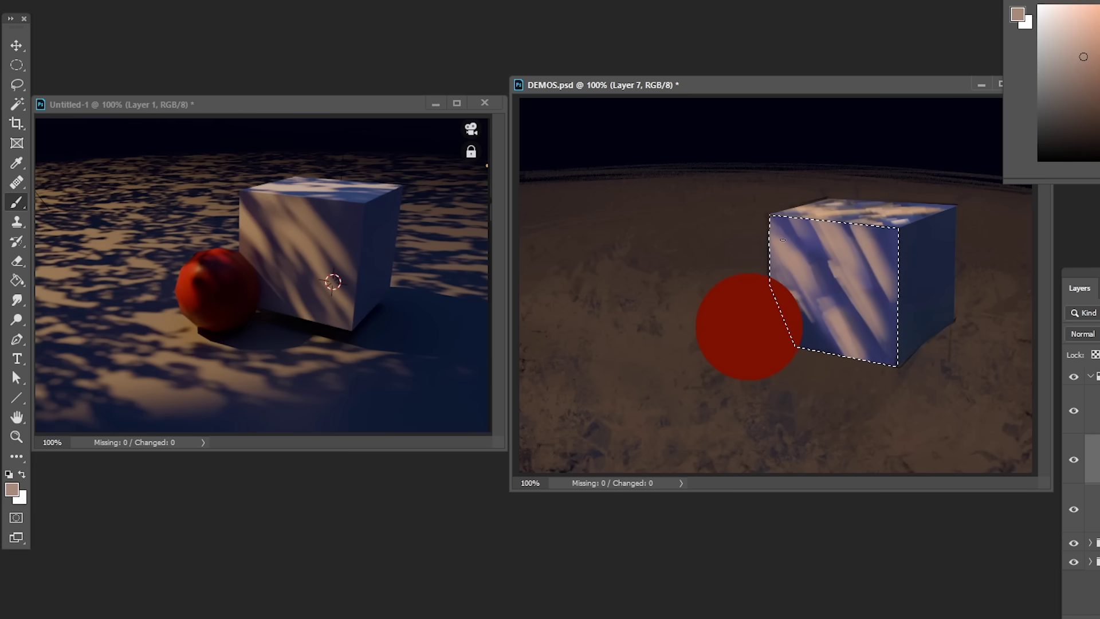
- Break up the front face's light streaks with sampled tan and violet-blue strokes to suggest leaf shadows
{"action": "left_click", "coordinate": [771, 221], "text": "alt"}
{"action": "mouse_move", "coordinate": [775, 219]}
{"action": "left_mouse_down"}
{"action": "mouse_move", "coordinate": [823, 294]}
{"action": "mouse_move", "coordinate": [864, 320]}
{"action": "left_mouse_up"}
{"action": "left_click", "coordinate": [844, 281], "text": "alt"}
{"action": "left_click_drag", "start_coordinate": [831, 274], "coordinate": [876, 354]}
{"action": "left_click", "coordinate": [842, 286], "text": "alt"}
{"action": "left_click", "coordinate": [855, 297], "text": "alt"}
{"action": "left_click", "coordinate": [852, 342], "text": "alt"}
{"action": "left_click", "coordinate": [858, 329], "text": "alt"}
{"action": "left_click_drag", "start_coordinate": [855, 317], "coordinate": [875, 349]}
{"action": "left_click_drag", "start_coordinate": [796, 227], "coordinate": [824, 263]}
{"action": "left_click", "coordinate": [821, 338], "text": "alt"}
{"action": "left_click_drag", "start_coordinate": [808, 303], "coordinate": [839, 352]}
{"action": "mouse_move", "coordinate": [865, 229]}
{"action": "left_mouse_down"}
{"action": "mouse_move", "coordinate": [888, 267]}
{"action": "mouse_move", "coordinate": [874, 287]}
{"action": "left_mouse_up"}
{"action": "left_click", "coordinate": [881, 292], "text": "alt"}
- Deselect the front face and soften its upper edge and light streaks with sampled colours
{"action": "key", "text": "ctrl+d"}
{"action": "left_click", "coordinate": [846, 269], "text": "alt"}
{"action": "left_click", "coordinate": [825, 228], "text": "alt"}
{"action": "left_click", "coordinate": [825, 228], "text": "alt"}
{"action": "left_click_drag", "start_coordinate": [825, 223], "coordinate": [841, 239]}
{"action": "left_click_drag", "start_coordinate": [790, 218], "coordinate": [896, 309]}
{"action": "left_click", "coordinate": [872, 267], "text": "alt"}
{"action": "left_click", "coordinate": [872, 321], "text": "alt"}
- Paint the cube's dark contact shadow and its blue cast shadow across the ground on Layer 5
{"action": "left_click", "coordinate": [902, 365], "text": "alt"}
{"action": "left_click", "coordinate": [1093, 509]}
{"action": "left_click", "coordinate": [899, 367], "text": "alt"}
{"action": "mouse_move", "coordinate": [841, 345]}
{"action": "left_mouse_down"}
{"action": "mouse_move", "coordinate": [803, 339]}
{"action": "mouse_move", "coordinate": [933, 337]}
{"action": "left_mouse_up"}
{"action": "left_click", "coordinate": [917, 358], "text": "alt"}
{"action": "left_click", "coordinate": [928, 329], "text": "alt"}
{"action": "left_click_drag", "start_coordinate": [1020, 367], "coordinate": [945, 395]}
{"action": "left_click_drag", "start_coordinate": [963, 344], "coordinate": [1023, 339]}
- Darken the contact shadow beneath the cube's front edge with sampled dark tones
{"action": "left_click", "coordinate": [865, 363], "text": "alt"}
{"action": "left_click_drag", "start_coordinate": [865, 367], "coordinate": [937, 349]}
{"action": "left_click", "coordinate": [834, 359], "text": "alt"}
{"action": "left_click", "coordinate": [837, 353], "text": "alt"}
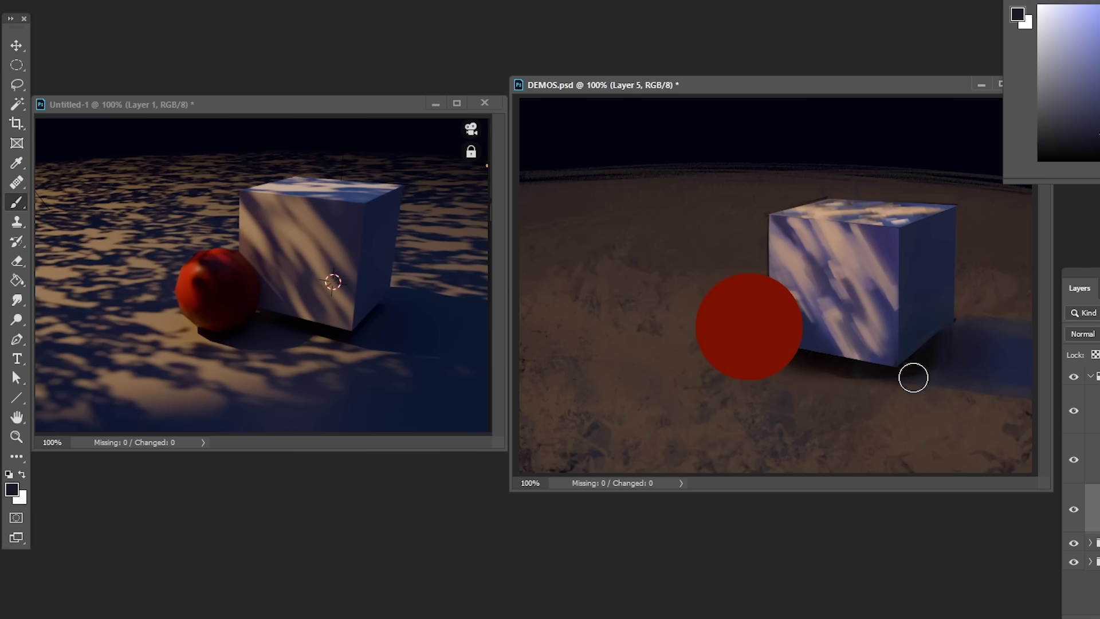
- Warm the edges of the front face's light streaks on Layer 7 with sampled pinkish-tan and orange-brown tones
{"action": "left_click", "coordinate": [845, 241], "text": "alt"}
{"action": "key", "text": "alt+bracketright"}
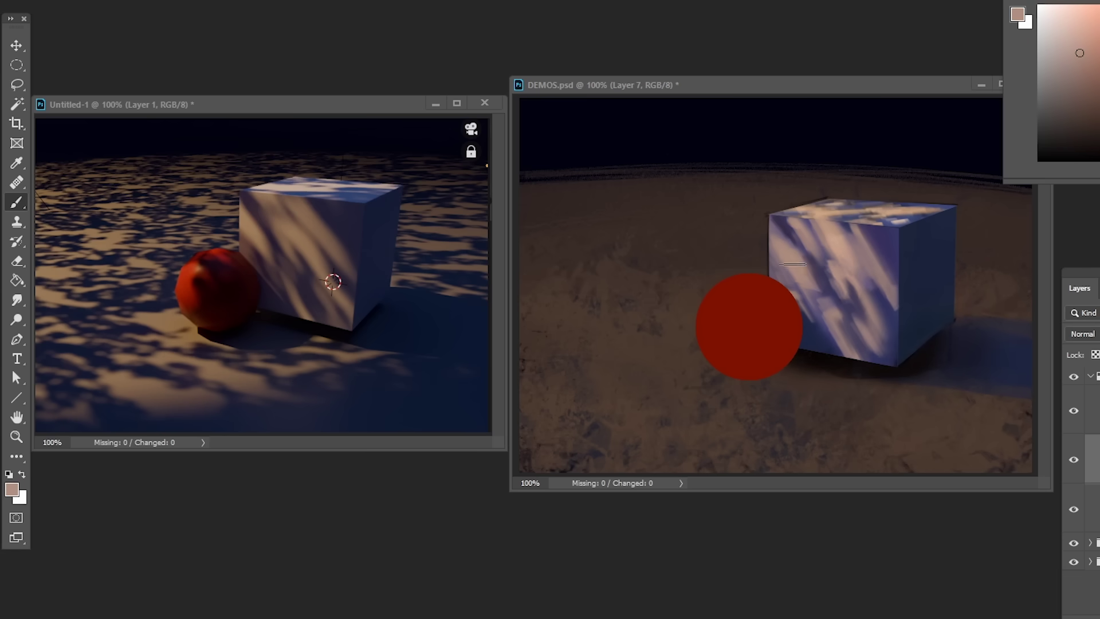
{"action": "left_click", "coordinate": [784, 296], "text": "alt"}
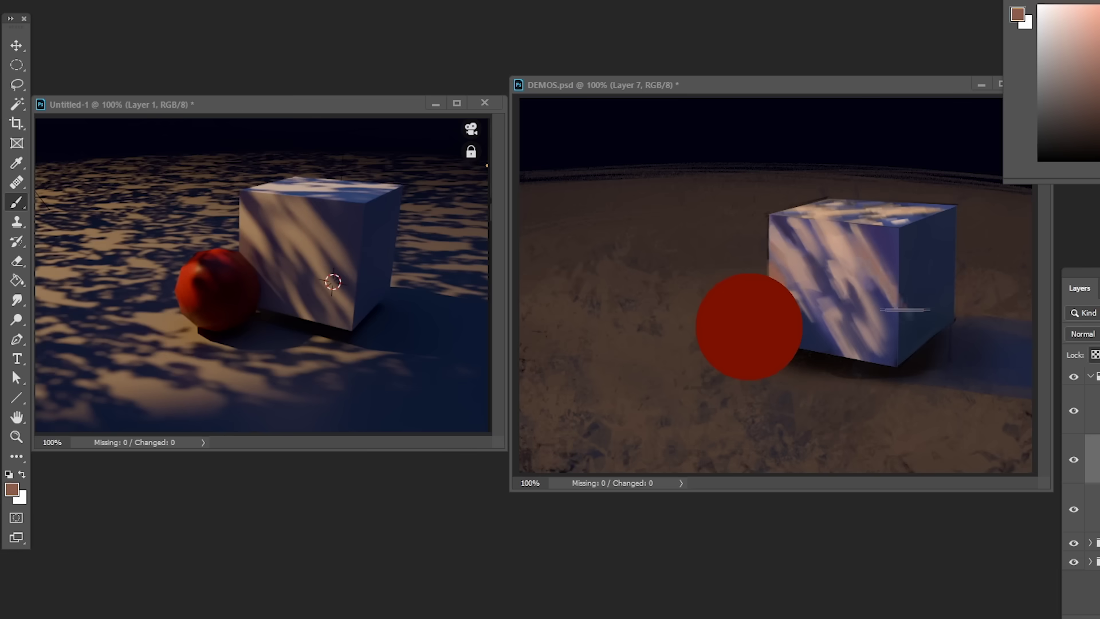
{"action": "left_click", "coordinate": [873, 255], "text": "alt"}
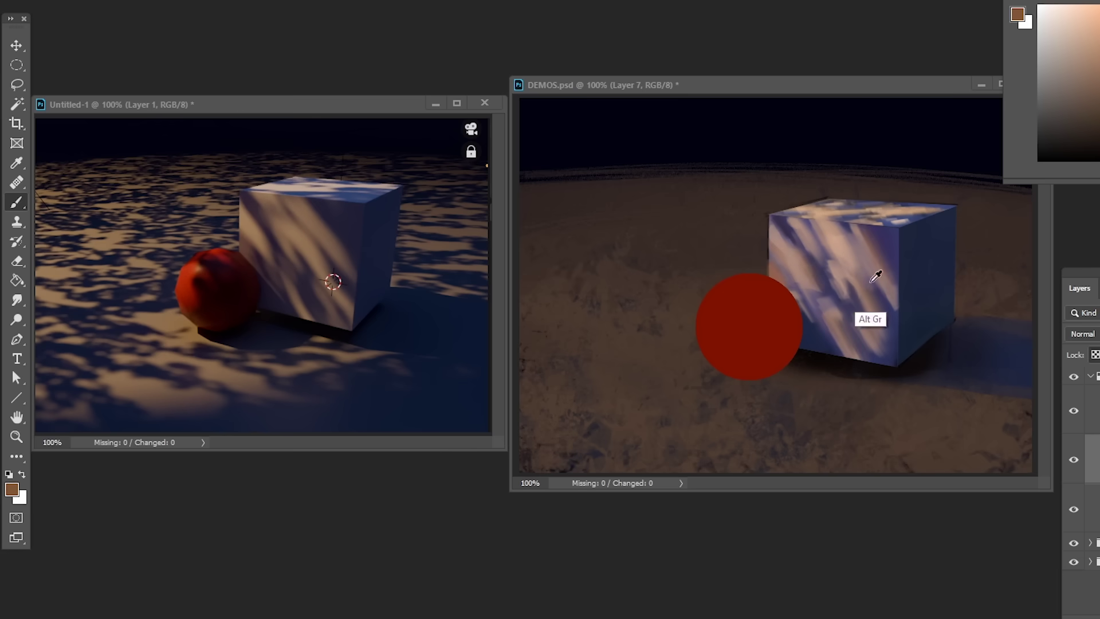
{"action": "left_click", "coordinate": [859, 260], "text": "alt"}
{"action": "left_click_drag", "start_coordinate": [852, 258], "coordinate": [886, 332]}
{"action": "left_click", "coordinate": [886, 333], "text": "alt"}
- Paint dark maroon dappled shadows across the upper part of the sphere on Layer 6
{"action": "left_click", "coordinate": [1093, 411]}
{"action": "left_click", "coordinate": [768, 318], "text": "alt"}
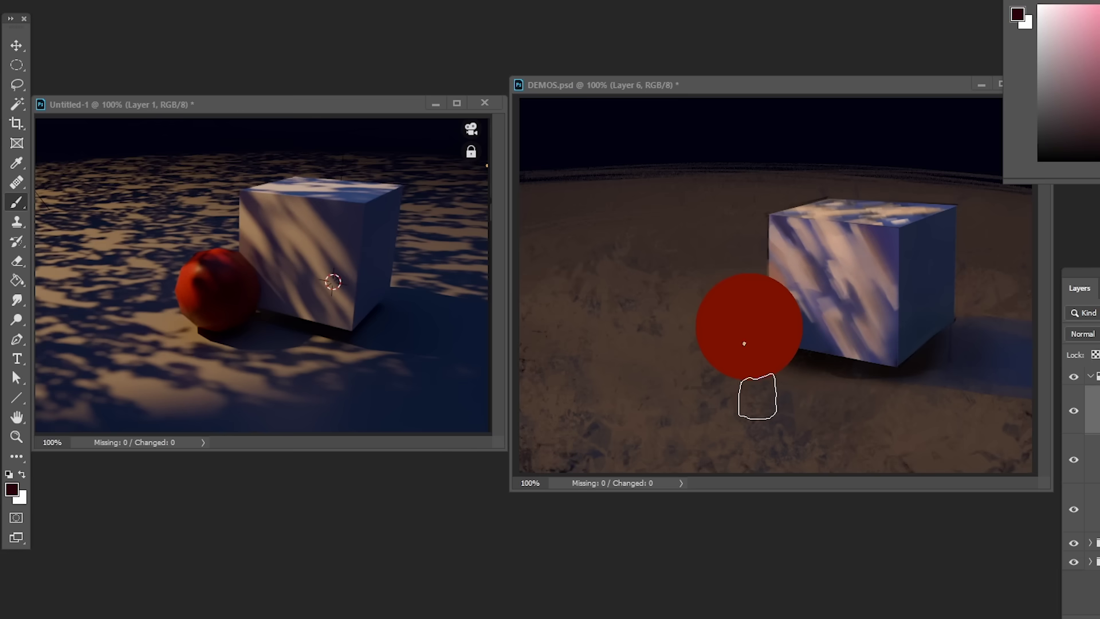
{"action": "left_click", "coordinate": [1040, 156]}
{"action": "left_click_drag", "start_coordinate": [762, 312], "coordinate": [775, 295]}
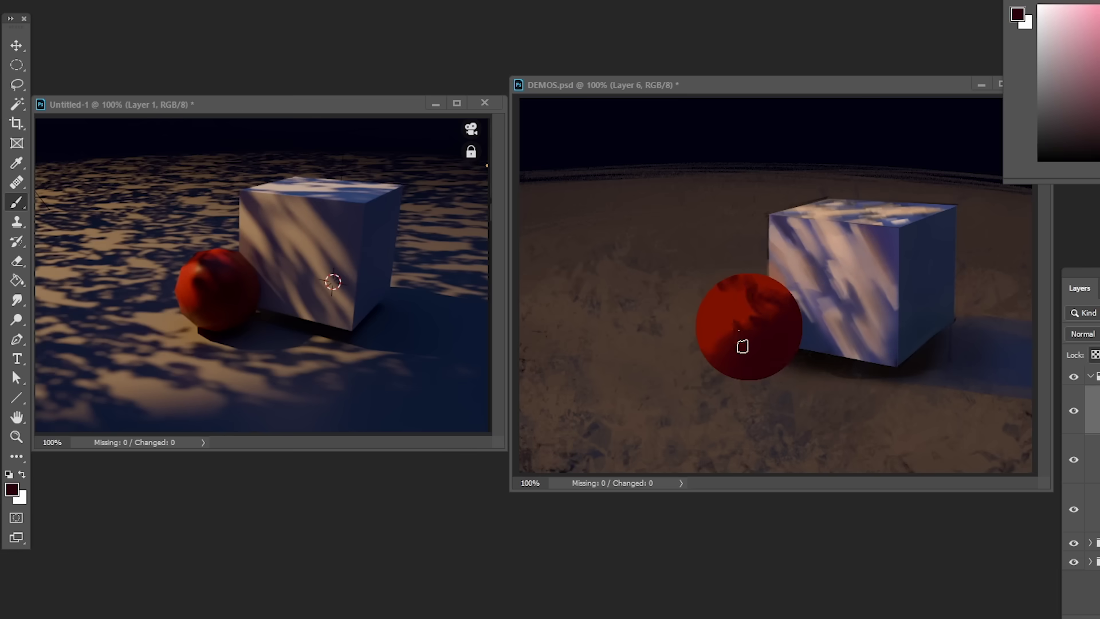
- Shade the sphere's lower half and the side facing the cube with sampled dark reds
{"action": "left_click", "coordinate": [719, 362], "text": "alt"}
{"action": "left_click", "coordinate": [728, 371], "text": "alt"}
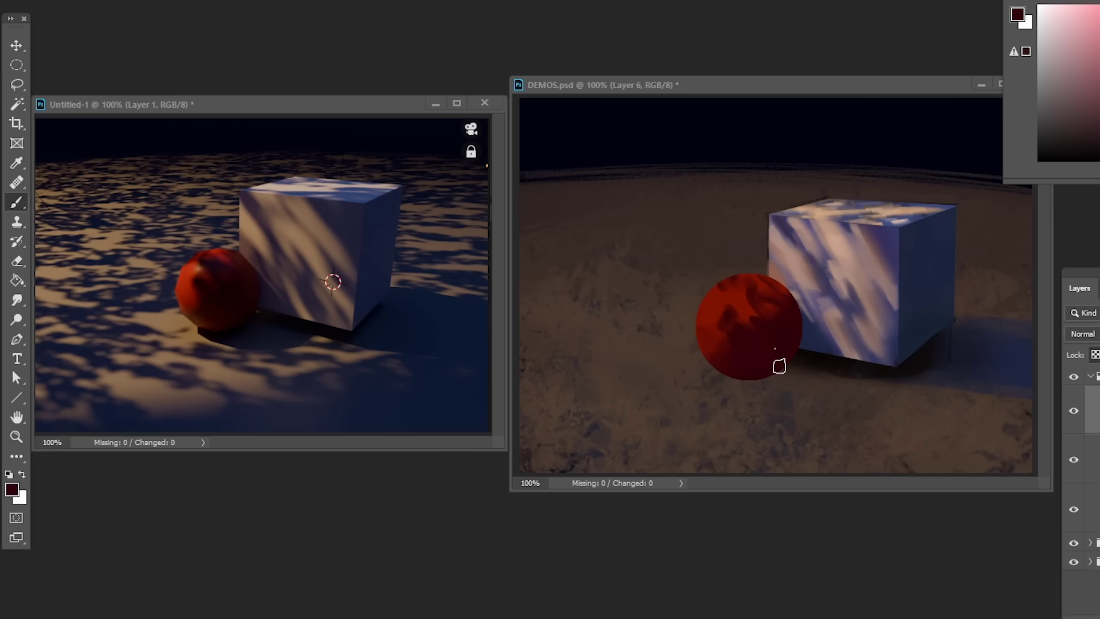
{"action": "left_click", "coordinate": [761, 376], "text": "alt"}
{"action": "left_click", "coordinate": [771, 333], "text": "alt"}
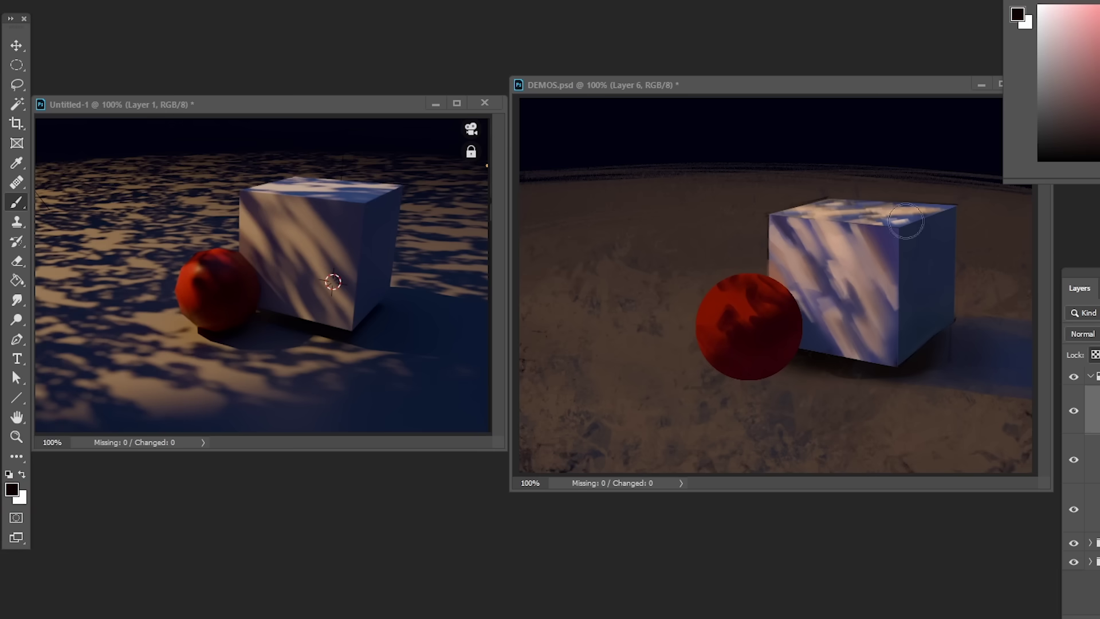
{"action": "left_click", "coordinate": [791, 324], "text": "alt"}
{"action": "key", "text": "bracketright"}
{"action": "key", "text": "bracketright"}
{"action": "left_click_drag", "start_coordinate": [782, 359], "coordinate": [800, 318]}
{"action": "key", "text": "bracketright"}
- Paint a soft dark cast shadow beneath the sphere towards the cube on Layer 5
{"action": "left_click", "coordinate": [1093, 509]}
{"action": "left_click", "coordinate": [825, 365], "text": "alt"}
{"action": "key", "text": "bracketleft"}
{"action": "key", "text": "bracketleft"}
{"action": "key", "text": "bracketleft"}
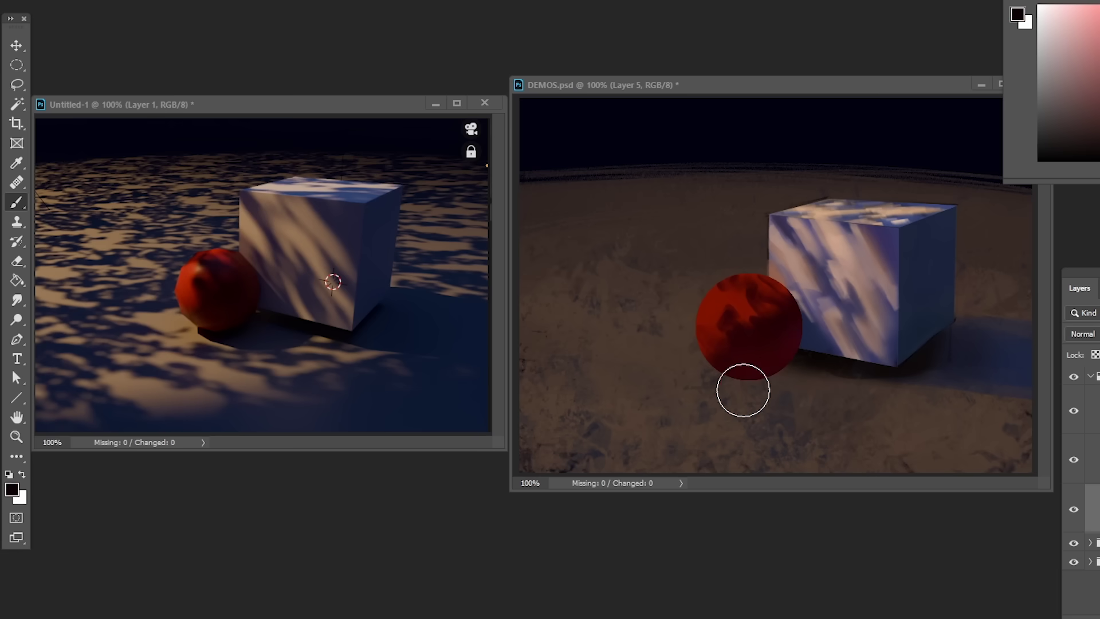
{"action": "left_click_drag", "start_coordinate": [732, 371], "coordinate": [839, 381]}
{"action": "left_click", "coordinate": [786, 383], "text": "alt"}
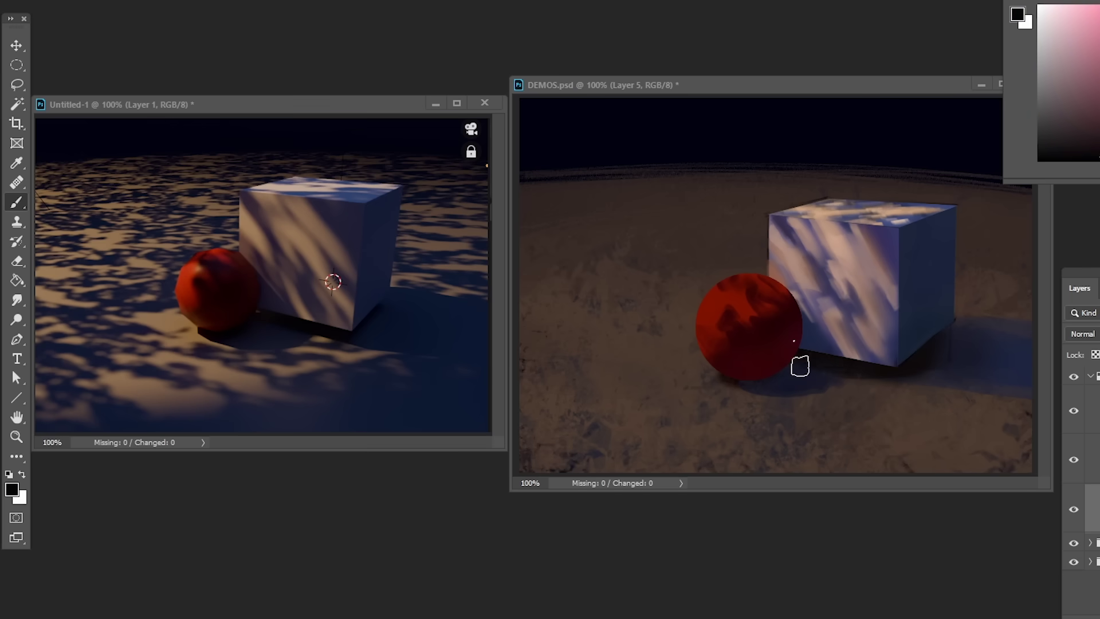
- Deepen the contact shadow under the sphere with near-black strokes using a smaller brush
{"action": "left_click", "coordinate": [774, 350], "text": "alt"}
{"action": "left_click", "coordinate": [805, 359], "text": "alt"}
{"action": "key", "text": "bracketleft"}
{"action": "key", "text": "bracketleft"}
{"action": "key", "text": "bracketleft"}
{"action": "key", "text": "bracketleft"}
{"action": "key", "text": "bracketleft"}
{"action": "key", "text": "bracketleft"}
{"action": "key", "text": "bracketleft"}
{"action": "key", "text": "bracketleft"}
{"action": "key", "text": "bracketleft"}
{"action": "key", "text": "bracketleft"}
{"action": "left_click_drag", "start_coordinate": [770, 376], "coordinate": [785, 374]}
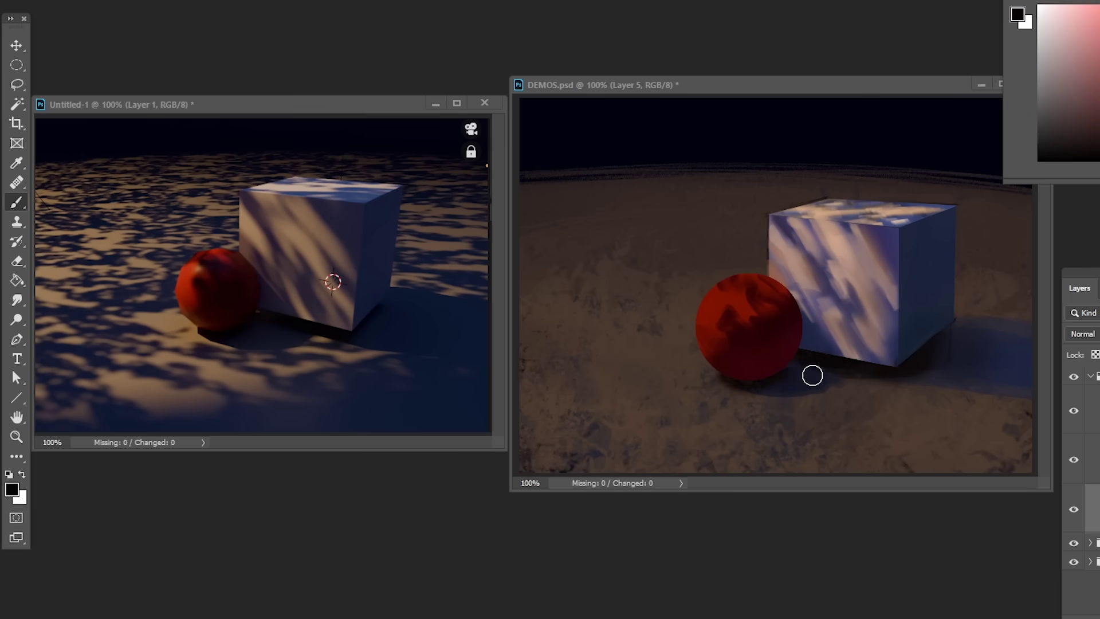
- Darken the sphere's lower edge facing the cube on Layer 6 with sampled near-black reds and a larger brush
{"action": "left_click", "coordinate": [1093, 459]}
{"action": "left_click", "coordinate": [817, 372], "text": "alt"}
{"action": "left_click", "coordinate": [1093, 410]}
{"action": "left_click", "coordinate": [780, 350], "text": "alt"}
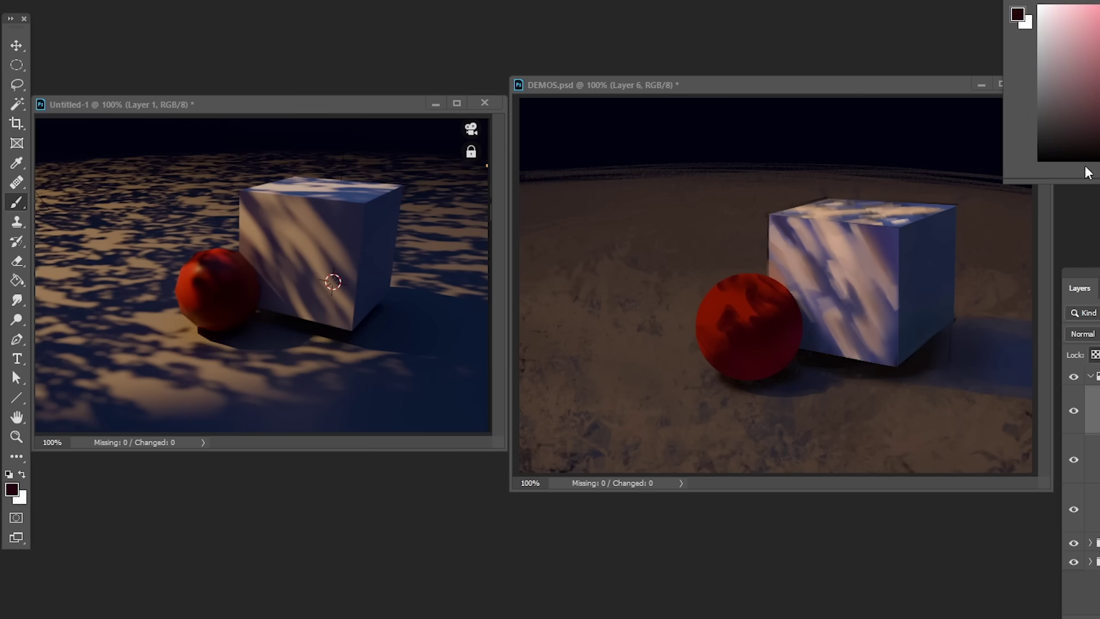
{"action": "left_click", "coordinate": [785, 354], "text": "alt"}
{"action": "key", "text": "bracketright"}
{"action": "key", "text": "bracketright"}
{"action": "key", "text": "bracketright"}
{"action": "key", "text": "bracketright"}
{"action": "key", "text": "bracketright"}
{"action": "key", "text": "bracketright"}
{"action": "left_click_drag", "start_coordinate": [789, 359], "coordinate": [805, 343]}
{"action": "key", "text": "bracketleft"}
- Paint a bright pinkish-white highlight on the sphere's upper part and blend it with sampled reds and oranges
{"action": "left_click", "coordinate": [736, 340], "text": "alt"}
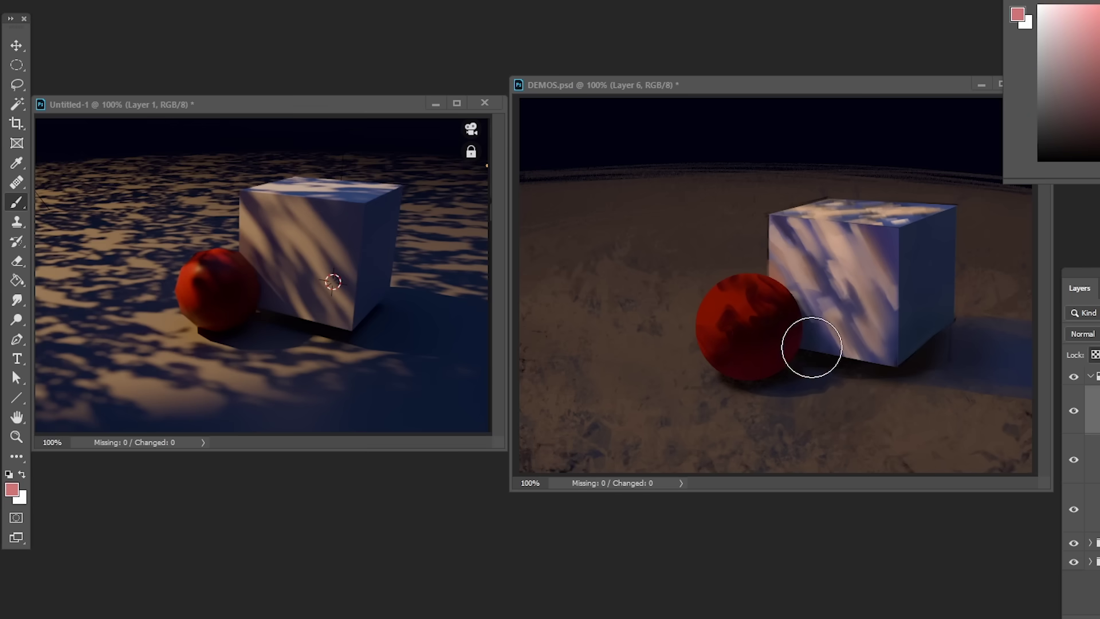
{"action": "left_click", "coordinate": [1040, 7]}
{"action": "left_click_drag", "start_coordinate": [727, 301], "coordinate": [738, 298]}
{"action": "key", "text": "ctrl+z"}
{"action": "left_click", "coordinate": [1090, 5]}
{"action": "left_click", "coordinate": [739, 309], "text": "alt"}
{"action": "left_click", "coordinate": [720, 304], "text": "alt"}
- Smudge the red tones along the sphere's lower half
{"action": "left_click", "coordinate": [17, 300]}
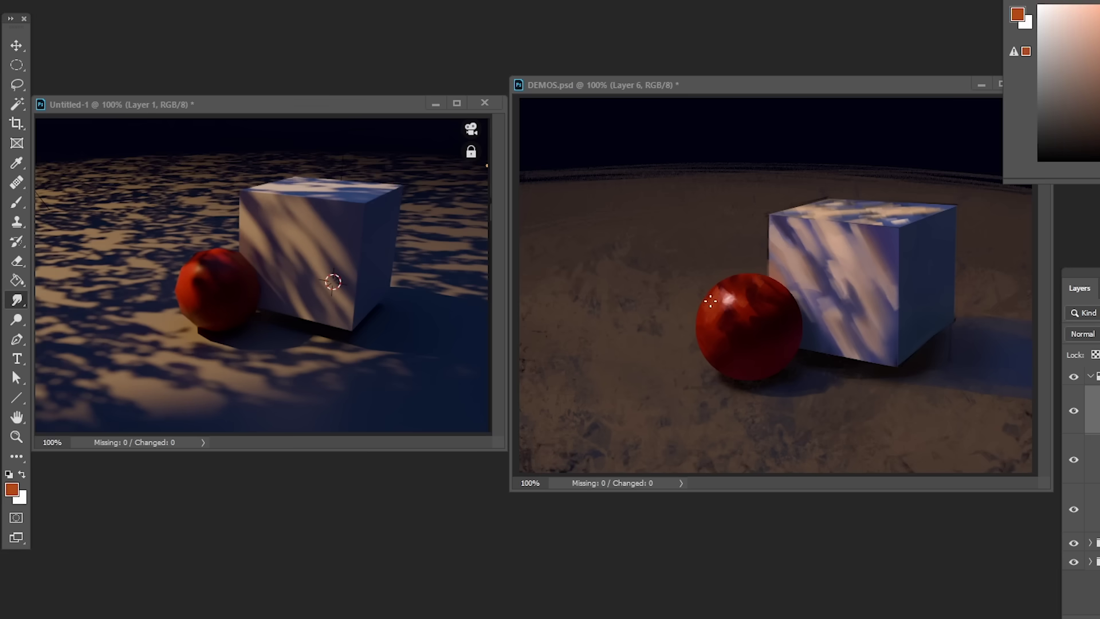
{"action": "left_click", "coordinate": [759, 340], "text": "alt"}
{"action": "left_click_drag", "start_coordinate": [749, 367], "coordinate": [736, 365]}
{"action": "key", "text": "b"}
- Touch up the dappled light on the cube's front face with sampled peach and purple, and merge Layer 6 down
{"action": "left_click", "coordinate": [838, 247], "text": "alt"}
{"action": "left_click", "coordinate": [1065, 6]}
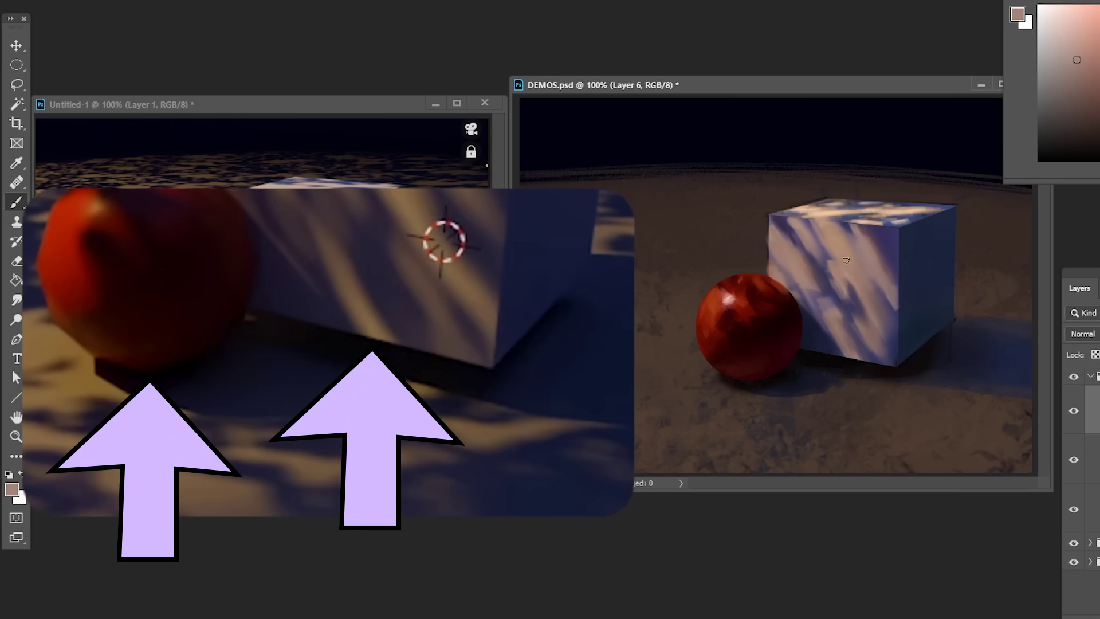
{"action": "left_click", "coordinate": [866, 327], "text": "alt"}
{"action": "key", "text": "ctrl+e"}
{"action": "left_click", "coordinate": [823, 303], "text": "alt"}
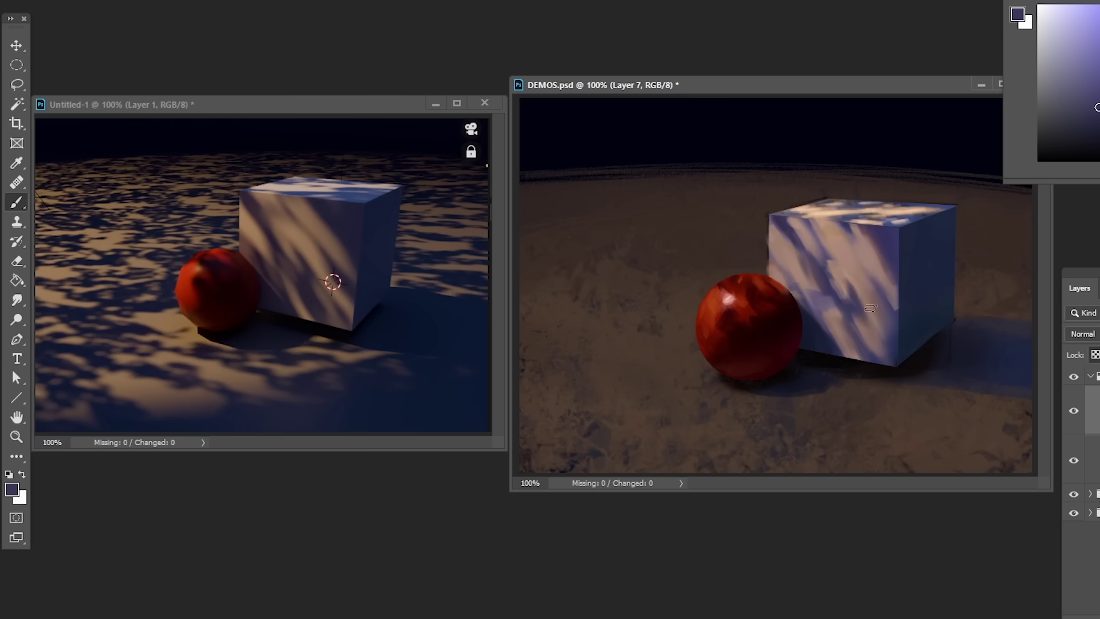
- Cover the brown ground on Layer 5 with dark blue strokes from the foreground to the horizon
{"action": "left_click", "coordinate": [870, 289], "text": "alt"}
{"action": "left_click", "coordinate": [1093, 460]}
{"action": "left_click", "coordinate": [1093, 58]}
{"action": "mouse_move", "coordinate": [693, 344]}
{"action": "left_mouse_down"}
{"action": "mouse_move", "coordinate": [637, 322]}
{"action": "mouse_move", "coordinate": [598, 330]}
{"action": "left_mouse_up"}
{"action": "left_click", "coordinate": [981, 350], "text": "alt"}
{"action": "left_click_drag", "start_coordinate": [595, 275], "coordinate": [602, 324]}
{"action": "mouse_move", "coordinate": [601, 390]}
{"action": "left_mouse_down"}
{"action": "mouse_move", "coordinate": [828, 465]}
{"action": "mouse_move", "coordinate": [997, 418]}
{"action": "left_mouse_up"}
{"action": "left_click_drag", "start_coordinate": [684, 301], "coordinate": [559, 342]}
{"action": "left_click_drag", "start_coordinate": [854, 185], "coordinate": [995, 308]}
{"action": "left_click_drag", "start_coordinate": [523, 175], "coordinate": [1001, 184]}
- Paint warm peach light patches on the ground beside the sphere and across the near foreground
{"action": "left_click", "coordinate": [665, 333], "text": "alt"}
{"action": "left_click_drag", "start_coordinate": [602, 285], "coordinate": [672, 294]}
{"action": "left_click_drag", "start_coordinate": [585, 317], "coordinate": [639, 333]}
{"action": "left_click_drag", "start_coordinate": [617, 360], "coordinate": [633, 399]}
{"action": "mouse_move", "coordinate": [575, 403]}
{"action": "left_mouse_down"}
{"action": "mouse_move", "coordinate": [658, 425]}
{"action": "mouse_move", "coordinate": [743, 429]}
{"action": "left_mouse_up"}
{"action": "left_click_drag", "start_coordinate": [688, 447], "coordinate": [758, 445]}
{"action": "left_click_drag", "start_coordinate": [642, 363], "coordinate": [692, 371]}
{"action": "left_click_drag", "start_coordinate": [582, 381], "coordinate": [523, 385]}
{"action": "left_click_drag", "start_coordinate": [536, 369], "coordinate": [557, 367]}
{"action": "left_click_drag", "start_coordinate": [532, 405], "coordinate": [575, 423]}
{"action": "left_click_drag", "start_coordinate": [602, 439], "coordinate": [620, 457]}
{"action": "mouse_move", "coordinate": [524, 456]}
{"action": "left_mouse_down"}
{"action": "mouse_move", "coordinate": [624, 467]}
{"action": "mouse_move", "coordinate": [669, 449]}
{"action": "left_mouse_up"}
{"action": "left_click_drag", "start_coordinate": [674, 455], "coordinate": [757, 447]}
- Paint dark blue over the ground in front of the cube and trace a lasso along its lower shadowed side on Layer 7
{"action": "left_click", "coordinate": [884, 418], "text": "alt"}
{"action": "left_click_drag", "start_coordinate": [885, 418], "coordinate": [981, 445]}
{"action": "left_click_drag", "start_coordinate": [958, 335], "coordinate": [924, 366]}
{"action": "left_click", "coordinate": [1094, 411]}
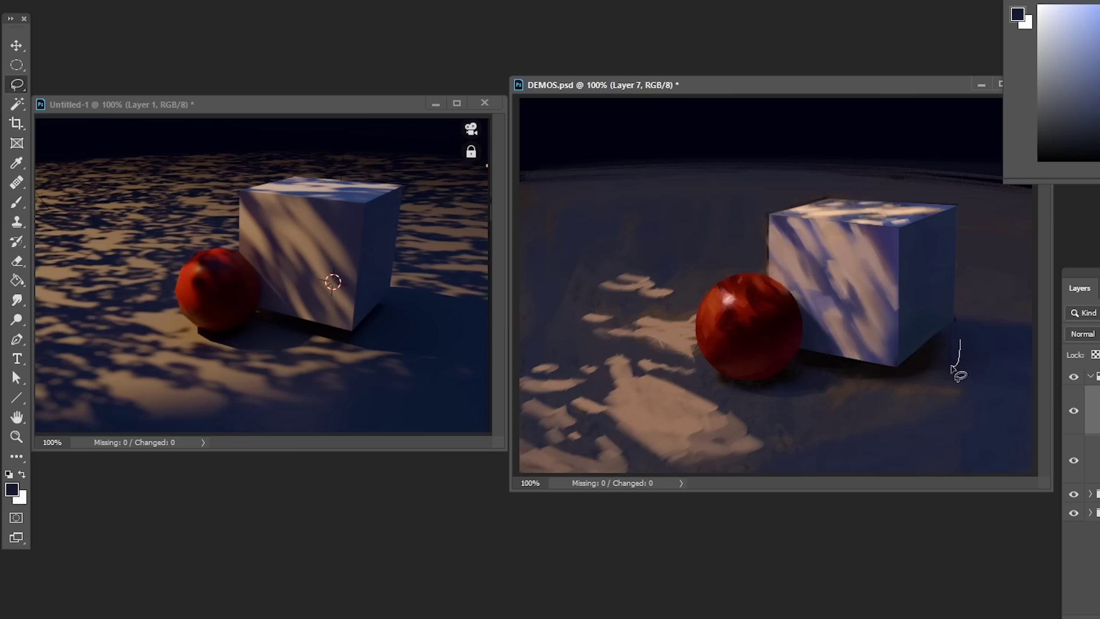
- Paint peach light patches on the ground in front of the sphere and cube
{"action": "left_click", "coordinate": [659, 415], "text": "alt"}
{"action": "left_click_drag", "start_coordinate": [759, 414], "coordinate": [810, 425]}
{"action": "left_click_drag", "start_coordinate": [771, 430], "coordinate": [825, 438]}
{"action": "left_click_drag", "start_coordinate": [826, 411], "coordinate": [872, 411]}
{"action": "left_click_drag", "start_coordinate": [703, 396], "coordinate": [733, 410]}
- Add more peach light patches on Layer 5 to the near ground and brighten the large patch below the sphere
{"action": "left_click", "coordinate": [1094, 459]}
{"action": "left_click_drag", "start_coordinate": [523, 349], "coordinate": [571, 342]}
{"action": "left_click_drag", "start_coordinate": [524, 304], "coordinate": [593, 308]}
{"action": "left_click_drag", "start_coordinate": [599, 384], "coordinate": [607, 404]}
{"action": "left_click_drag", "start_coordinate": [571, 373], "coordinate": [591, 370]}
{"action": "left_click_drag", "start_coordinate": [608, 419], "coordinate": [677, 463]}
{"action": "left_click", "coordinate": [760, 447], "text": "alt"}
{"action": "left_click", "coordinate": [659, 401], "text": "alt"}
{"action": "left_click_drag", "start_coordinate": [639, 394], "coordinate": [682, 408]}
- Paint flat horizontal light patches across the ground behind the sphere and soften the horizon with the sampled dark sky colour
{"action": "left_click_drag", "start_coordinate": [608, 261], "coordinate": [659, 266]}
{"action": "left_click_drag", "start_coordinate": [648, 224], "coordinate": [689, 224]}
{"action": "left_click_drag", "start_coordinate": [522, 260], "coordinate": [559, 260]}
{"action": "left_click_drag", "start_coordinate": [690, 256], "coordinate": [766, 252]}
{"action": "left_click_drag", "start_coordinate": [643, 302], "coordinate": [692, 294]}
{"action": "left_click_drag", "start_coordinate": [597, 288], "coordinate": [633, 285]}
{"action": "left_click_drag", "start_coordinate": [677, 236], "coordinate": [720, 231]}
{"action": "left_click", "coordinate": [860, 137], "text": "alt"}
{"action": "left_click_drag", "start_coordinate": [523, 171], "coordinate": [887, 170]}
- Paint horizontal light patches on the ground on the cube's far side, beyond its shadow
{"action": "left_click", "coordinate": [703, 234], "text": "alt"}
{"action": "left_click_drag", "start_coordinate": [958, 233], "coordinate": [1032, 235]}
{"action": "left_click_drag", "start_coordinate": [958, 274], "coordinate": [1031, 281]}
{"action": "left_click_drag", "start_coordinate": [958, 295], "coordinate": [1025, 299]}
{"action": "left_click_drag", "start_coordinate": [958, 311], "coordinate": [1025, 316]}
{"action": "left_click_drag", "start_coordinate": [1002, 262], "coordinate": [1032, 262]}
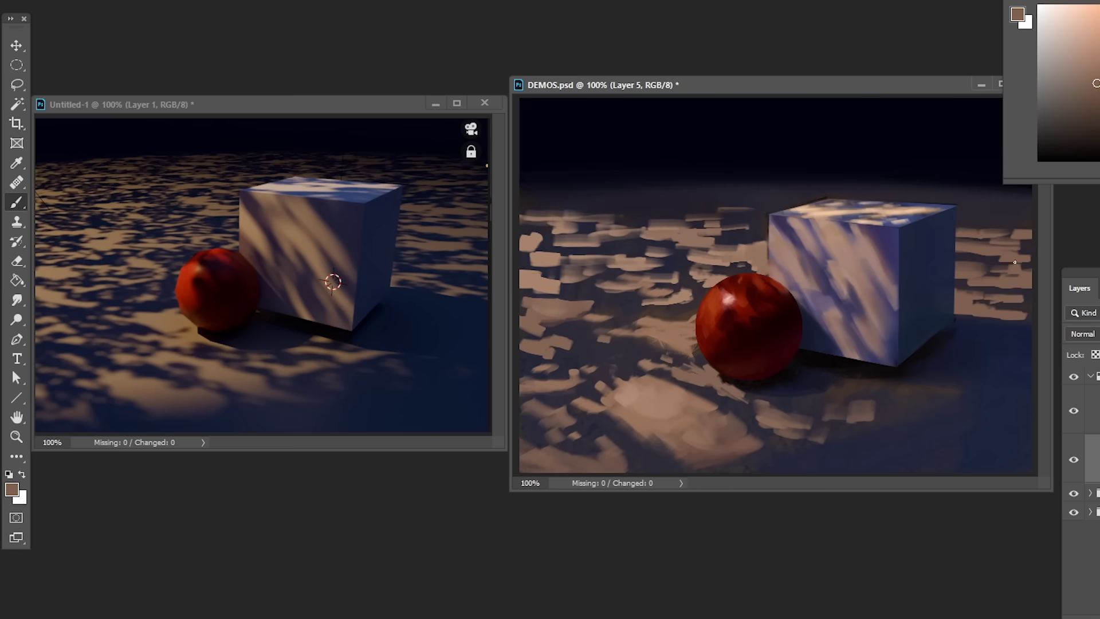
- Extend thin, flat light patches into the distance behind the sphere and cube
{"action": "mouse_move", "coordinate": [764, 248]}
{"action": "left_mouse_down"}
{"action": "mouse_move", "coordinate": [714, 265]}
{"action": "mouse_move", "coordinate": [751, 257]}
{"action": "left_mouse_up"}
{"action": "left_click", "coordinate": [739, 252], "text": "alt"}
{"action": "left_click_drag", "start_coordinate": [659, 223], "coordinate": [693, 203]}
{"action": "left_click_drag", "start_coordinate": [602, 212], "coordinate": [779, 195]}
{"action": "left_click_drag", "start_coordinate": [616, 218], "coordinate": [676, 212]}
{"action": "left_click_drag", "start_coordinate": [728, 218], "coordinate": [791, 210]}
{"action": "left_click_drag", "start_coordinate": [756, 203], "coordinate": [819, 195]}
- Paint blue-violet shadow tones between the near light patches and over the ground in front of the cube
{"action": "left_click", "coordinate": [745, 237], "text": "alt"}
{"action": "left_click_drag", "start_coordinate": [563, 326], "coordinate": [590, 325]}
{"action": "left_click_drag", "start_coordinate": [612, 347], "coordinate": [661, 350]}
{"action": "left_click_drag", "start_coordinate": [714, 401], "coordinate": [746, 408]}
{"action": "left_click_drag", "start_coordinate": [831, 453], "coordinate": [1012, 442]}
{"action": "left_click", "coordinate": [894, 372], "text": "alt"}
- Dab small, thin light dashes along the horizon on both sides of the cube
{"action": "left_click", "coordinate": [683, 229], "text": "alt"}
{"action": "left_click_drag", "start_coordinate": [582, 202], "coordinate": [605, 202]}
{"action": "left_click_drag", "start_coordinate": [715, 191], "coordinate": [741, 192]}
{"action": "left_click_drag", "start_coordinate": [521, 200], "coordinate": [568, 201]}
{"action": "left_click_drag", "start_coordinate": [779, 193], "coordinate": [931, 197]}
{"action": "left_click_drag", "start_coordinate": [614, 196], "coordinate": [641, 196]}
{"action": "left_click_drag", "start_coordinate": [975, 203], "coordinate": [1029, 204]}
{"action": "left_click_drag", "start_coordinate": [997, 220], "coordinate": [1020, 220]}
- Break up the light patches with sampled blue shadow strokes across the near and middle ground
{"action": "left_click", "coordinate": [573, 344], "text": "alt"}
{"action": "left_click_drag", "start_coordinate": [593, 347], "coordinate": [626, 365]}
{"action": "left_click_drag", "start_coordinate": [618, 427], "coordinate": [662, 467]}
{"action": "left_click_drag", "start_coordinate": [562, 329], "coordinate": [585, 329]}
{"action": "left_click", "coordinate": [643, 250], "text": "alt"}
{"action": "left_click_drag", "start_coordinate": [533, 253], "coordinate": [579, 252]}
{"action": "left_click_drag", "start_coordinate": [566, 313], "coordinate": [594, 313]}
{"action": "left_click_drag", "start_coordinate": [531, 315], "coordinate": [551, 319]}
{"action": "left_click_drag", "start_coordinate": [721, 254], "coordinate": [765, 253]}
{"action": "left_click_drag", "start_coordinate": [765, 232], "coordinate": [736, 233]}
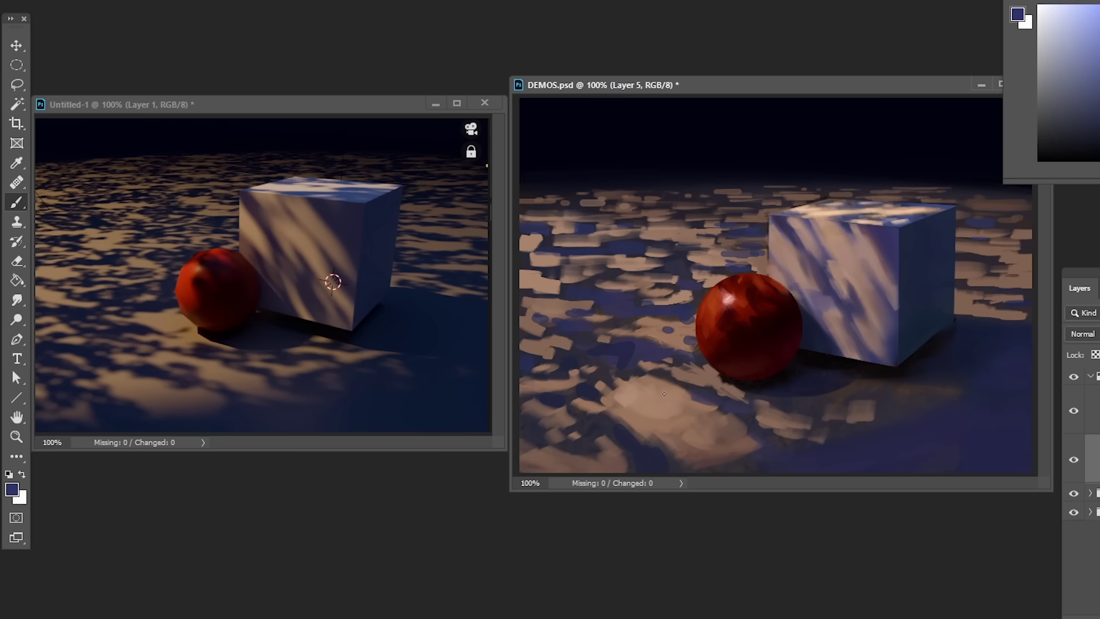
- Add blue strokes at the cube's upper front corner on Layer 7 and refine the shadows below the cube and sphere
{"action": "left_click", "coordinate": [1093, 410]}
{"action": "mouse_move", "coordinate": [867, 222]}
{"action": "left_mouse_down"}
{"action": "mouse_move", "coordinate": [909, 224]}
{"action": "mouse_move", "coordinate": [901, 208]}
{"action": "left_mouse_up"}
{"action": "left_click_drag", "start_coordinate": [883, 222], "coordinate": [906, 223]}
{"action": "left_click", "coordinate": [968, 355], "text": "alt"}
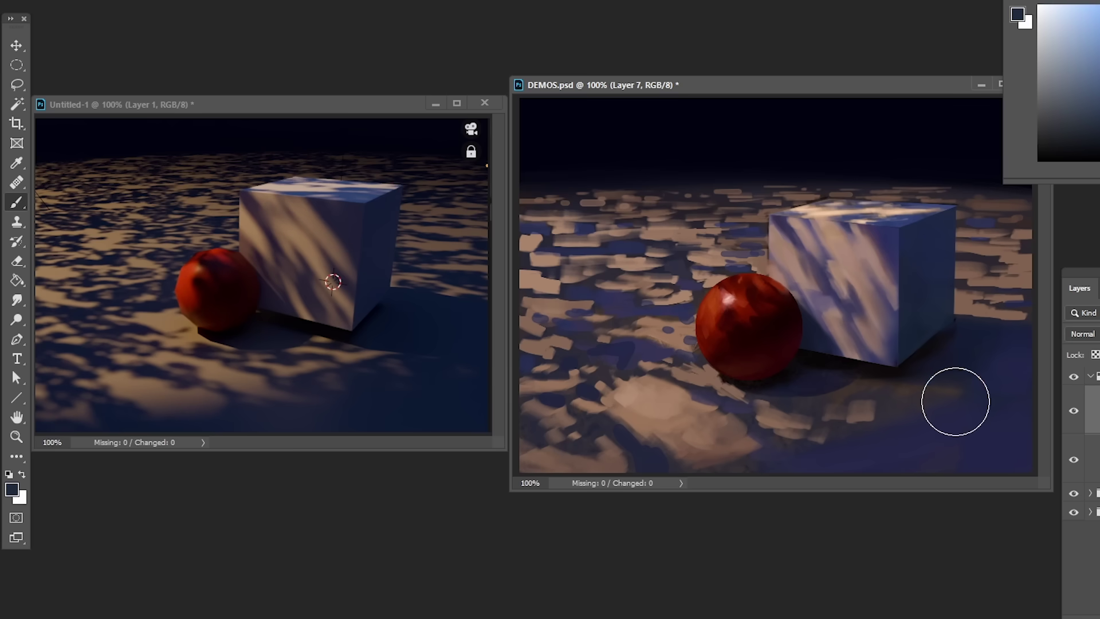
{"action": "left_click", "coordinate": [740, 381], "text": "alt"}
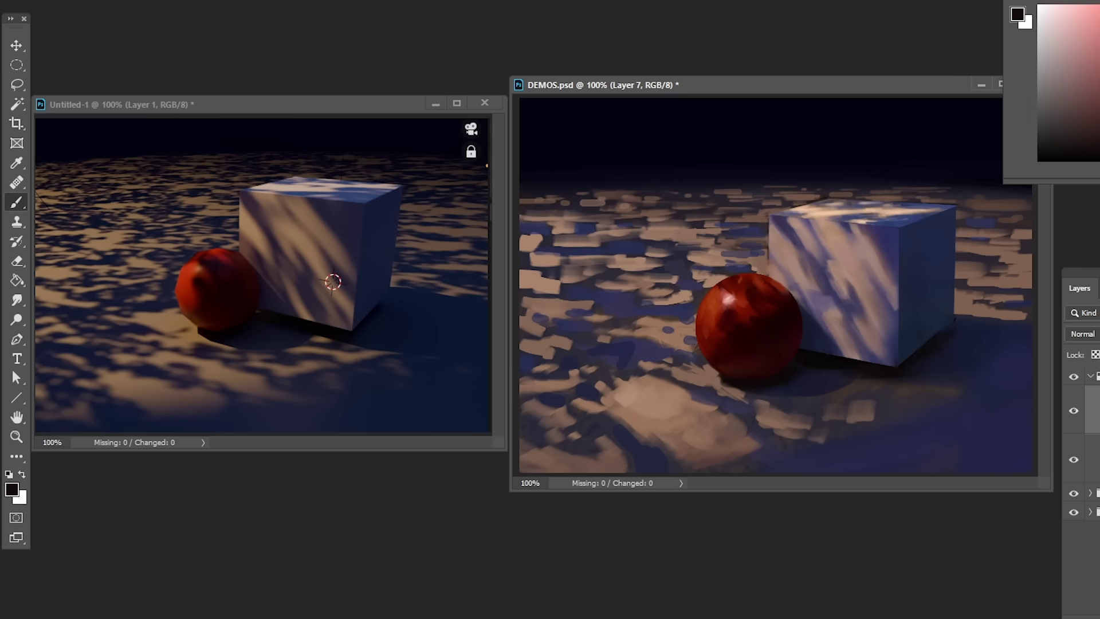
- Refine the edges of the foreground light patches and cast shadow with sampled ground colours
{"action": "left_click", "coordinate": [635, 366], "text": "alt"}
{"action": "left_click_drag", "start_coordinate": [622, 375], "coordinate": [665, 379]}
{"action": "mouse_move", "coordinate": [657, 401]}
{"action": "left_mouse_down"}
{"action": "mouse_move", "coordinate": [696, 423]}
{"action": "mouse_move", "coordinate": [686, 406]}
{"action": "left_mouse_up"}
{"action": "left_click", "coordinate": [802, 426], "text": "alt"}
{"action": "left_click_drag", "start_coordinate": [826, 433], "coordinate": [869, 444]}
{"action": "left_click_drag", "start_coordinate": [821, 400], "coordinate": [901, 390]}
{"action": "left_click_drag", "start_coordinate": [906, 412], "coordinate": [949, 397]}
{"action": "left_click", "coordinate": [648, 240], "text": "alt"}
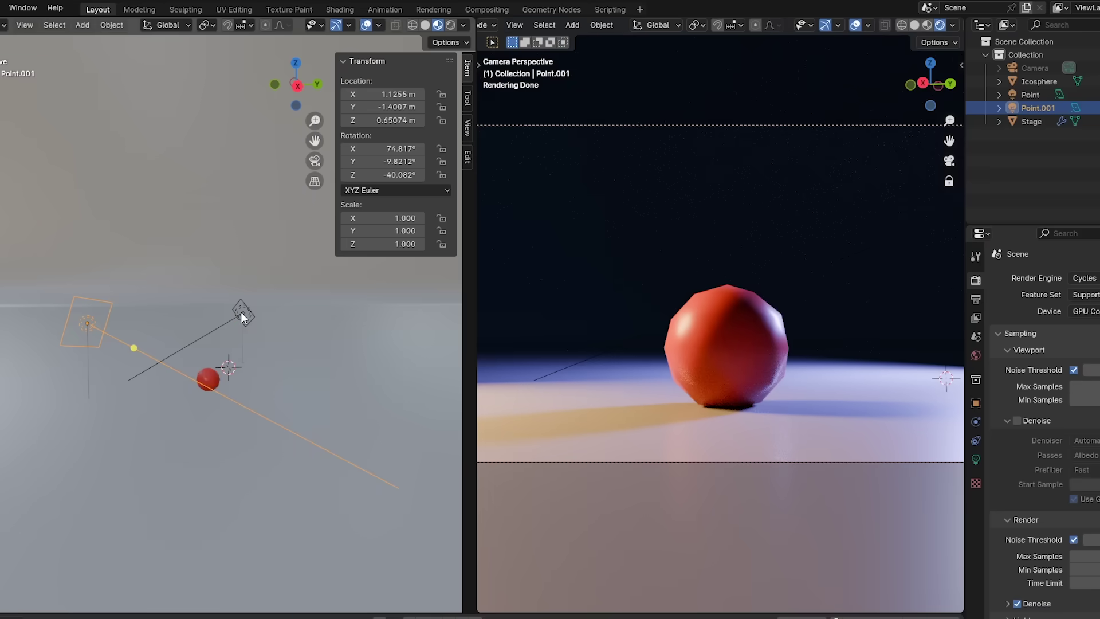
- In Blender, delete the area light named Point from the sphere scene
{"action": "left_click", "coordinate": [241, 313]}
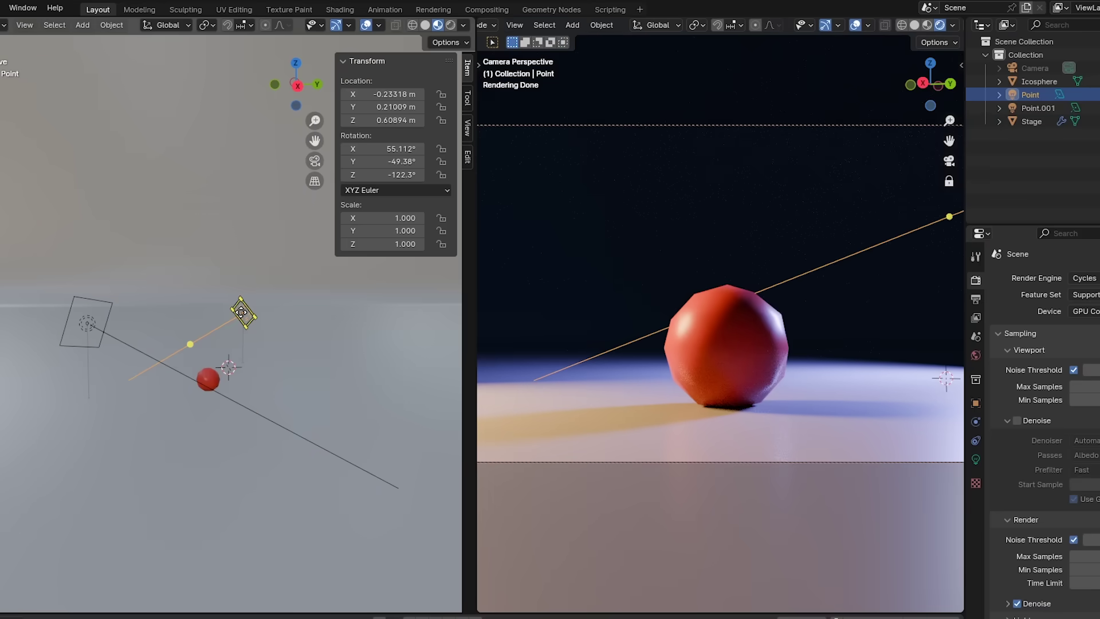
{"action": "key", "text": "Delete"}
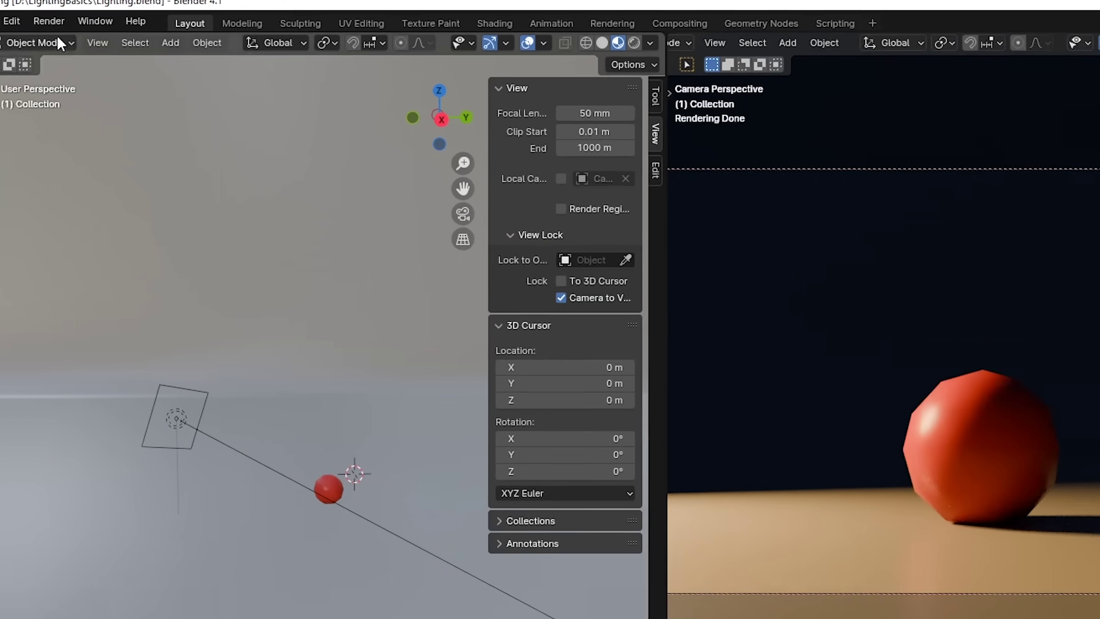
- Open the add-on preferences and search for "node w" to find Node Wrangler
{"action": "left_click", "coordinate": [73, 35]}
{"action": "left_click", "coordinate": [121, 305]}
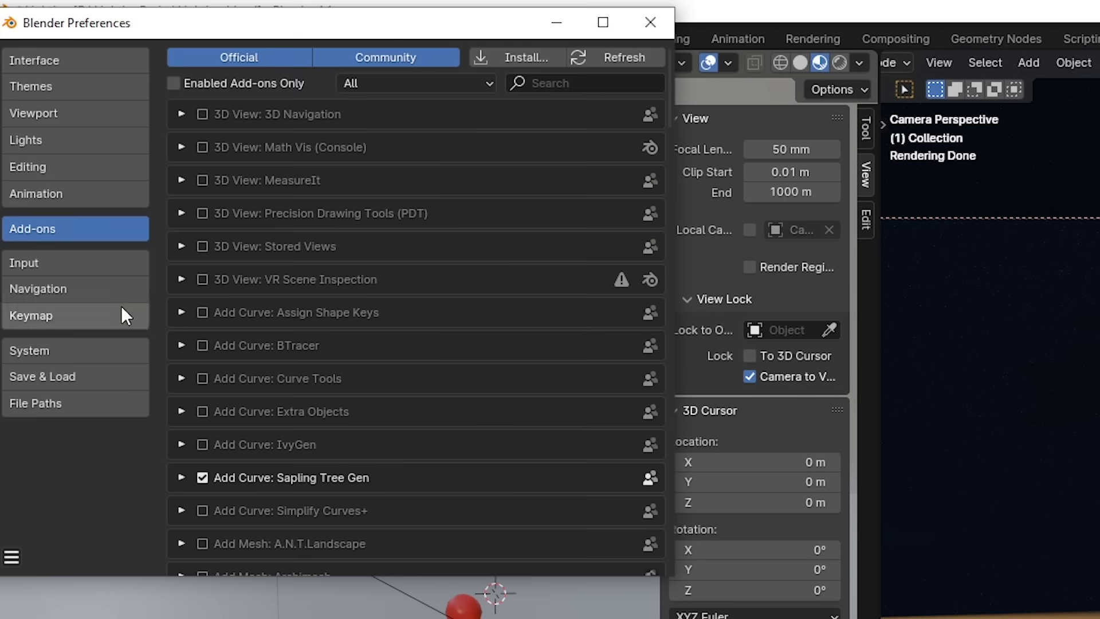
{"action": "left_click", "coordinate": [577, 84]}
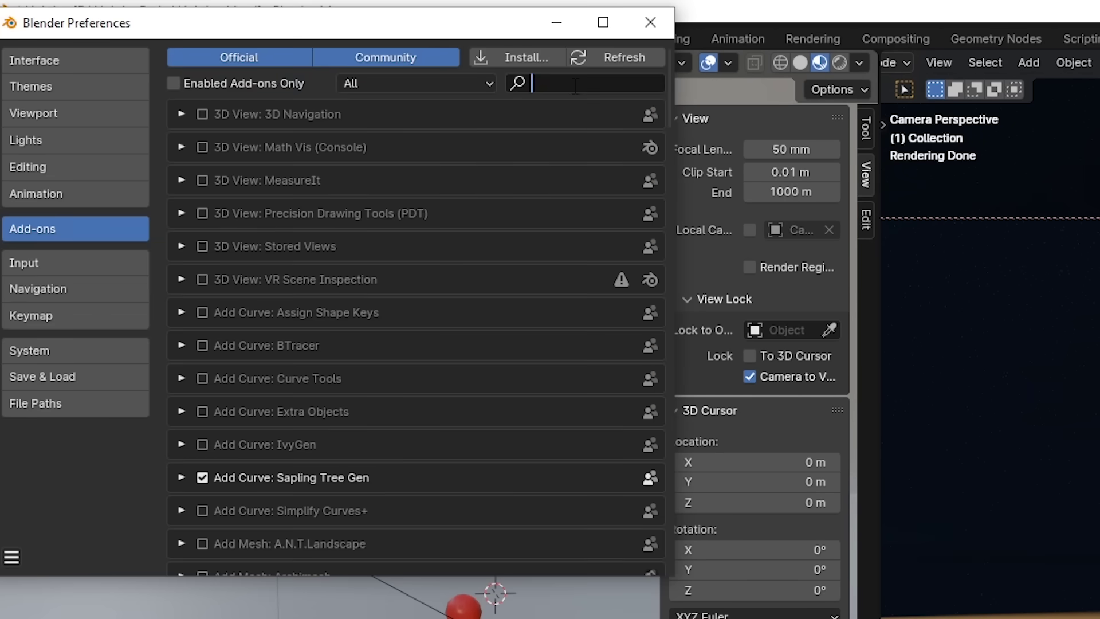
{"action": "type", "text": "node w"}
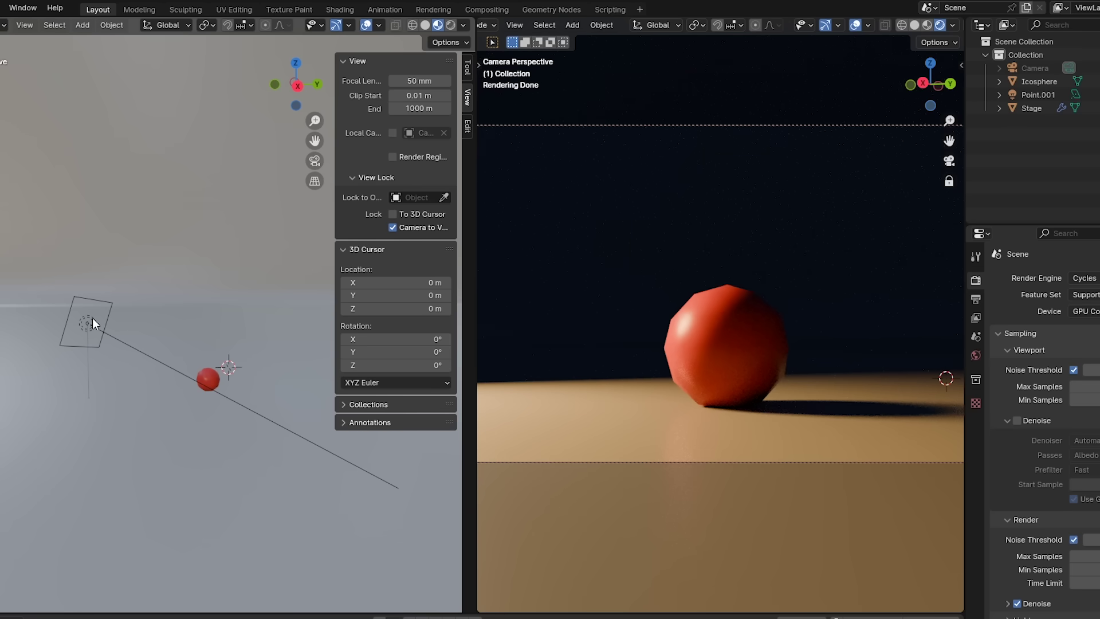
- Change the remaining orange area light to a Spot light
{"action": "left_click", "coordinate": [91, 320]}
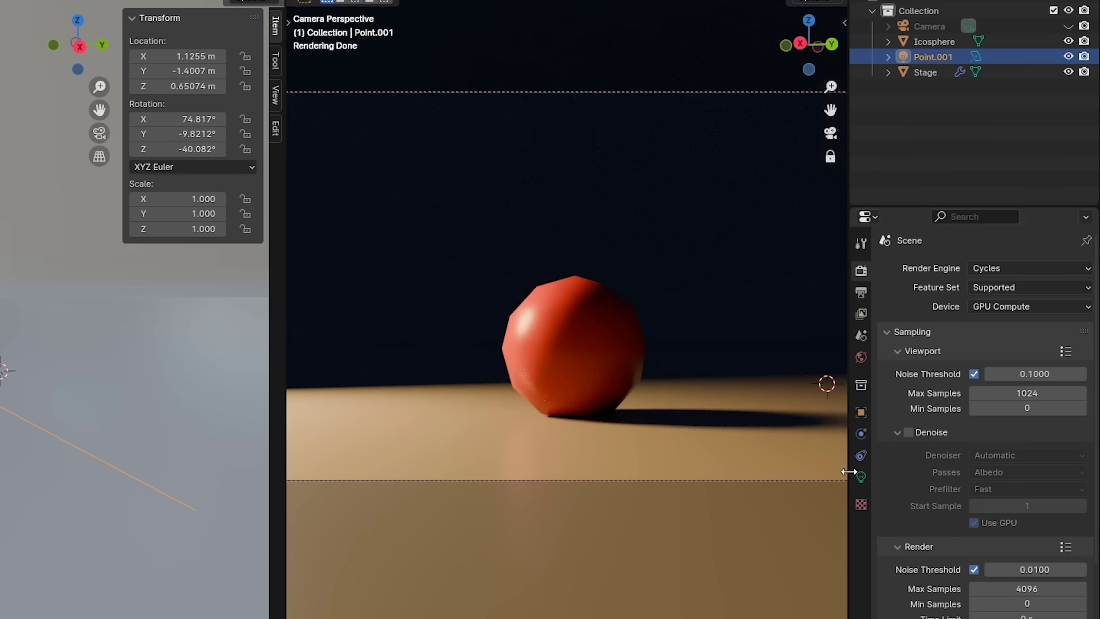
{"action": "left_click", "coordinate": [861, 477]}
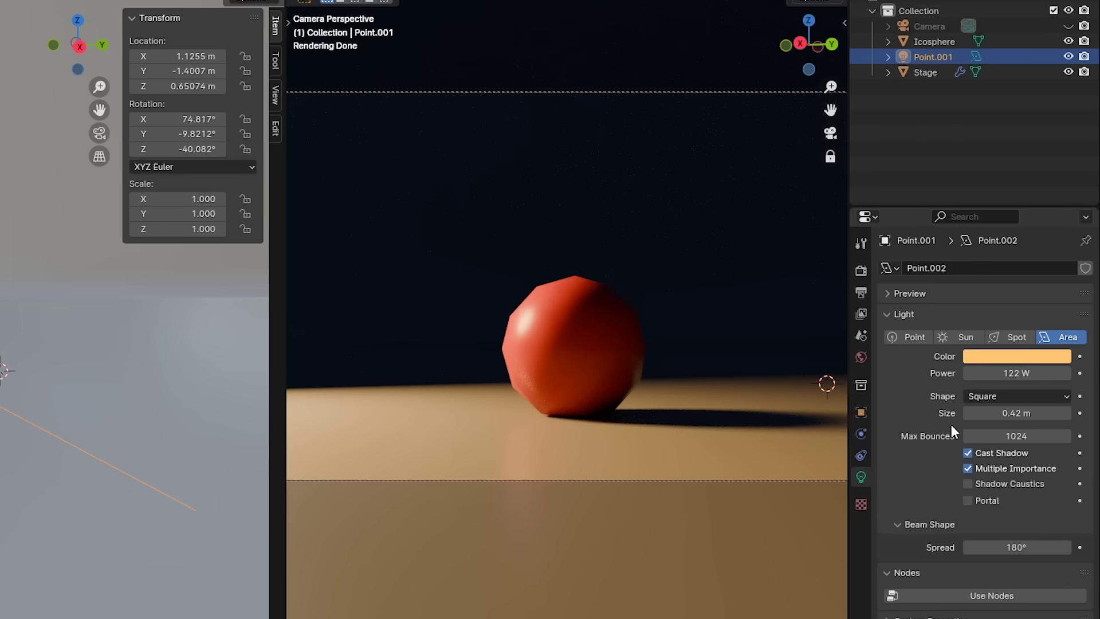
{"action": "left_click", "coordinate": [1023, 338]}
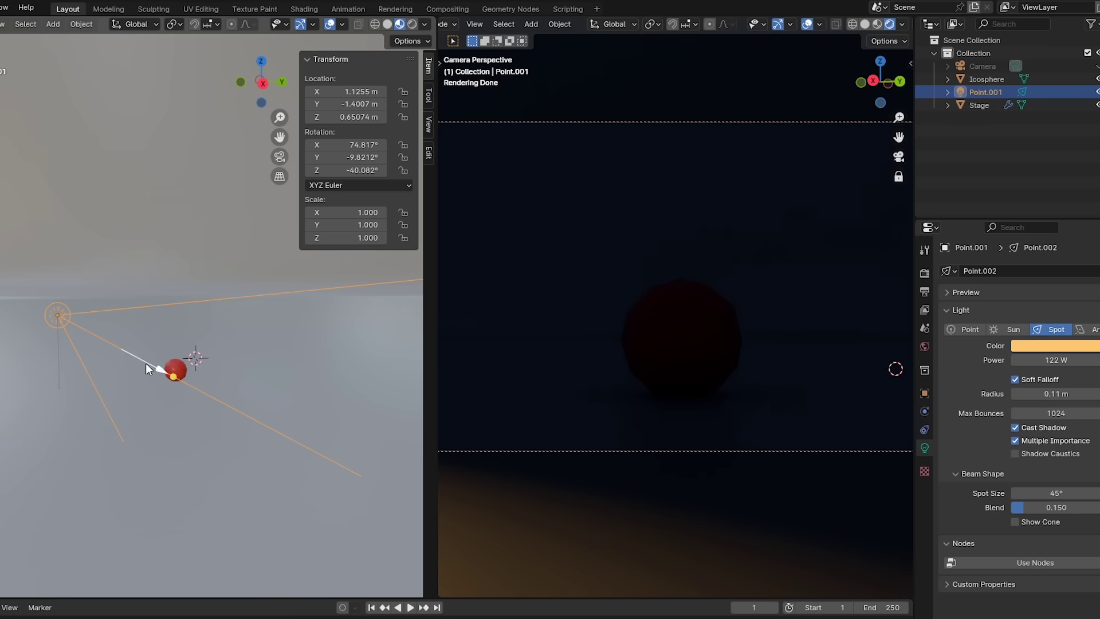
- Raise the spot light along Z to about 1.35 m and aim it at the red sphere
{"action": "key", "text": "g"}
{"action": "key", "text": "z"}
{"action": "left_click", "coordinate": [136, 282]}
{"action": "key", "text": "shift+t"}
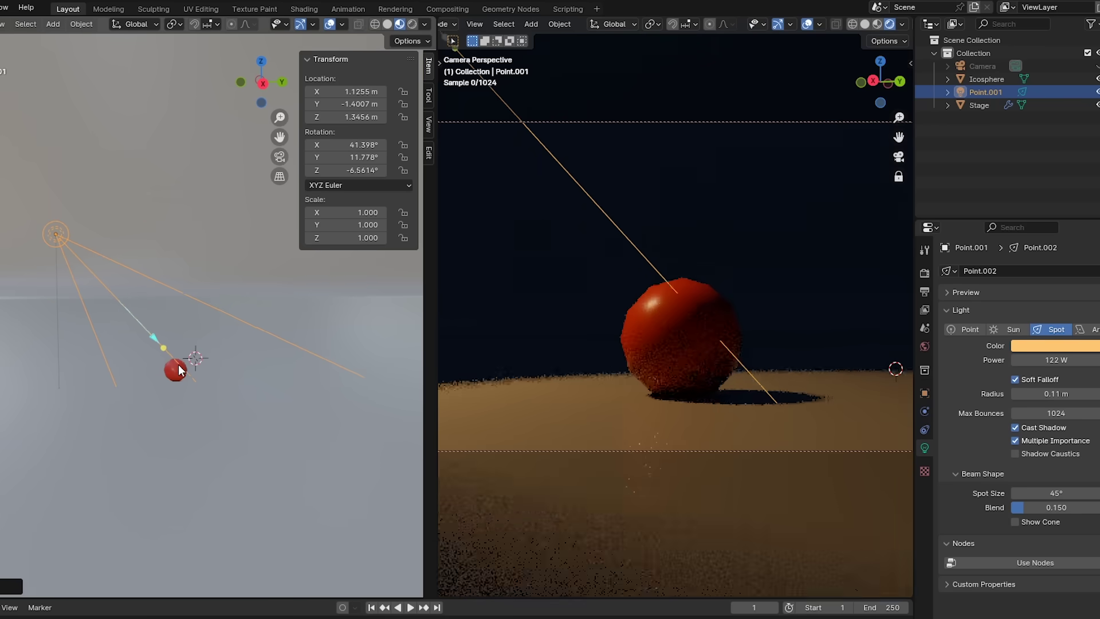
{"action": "left_click_drag", "start_coordinate": [178, 372], "coordinate": [178, 373]}
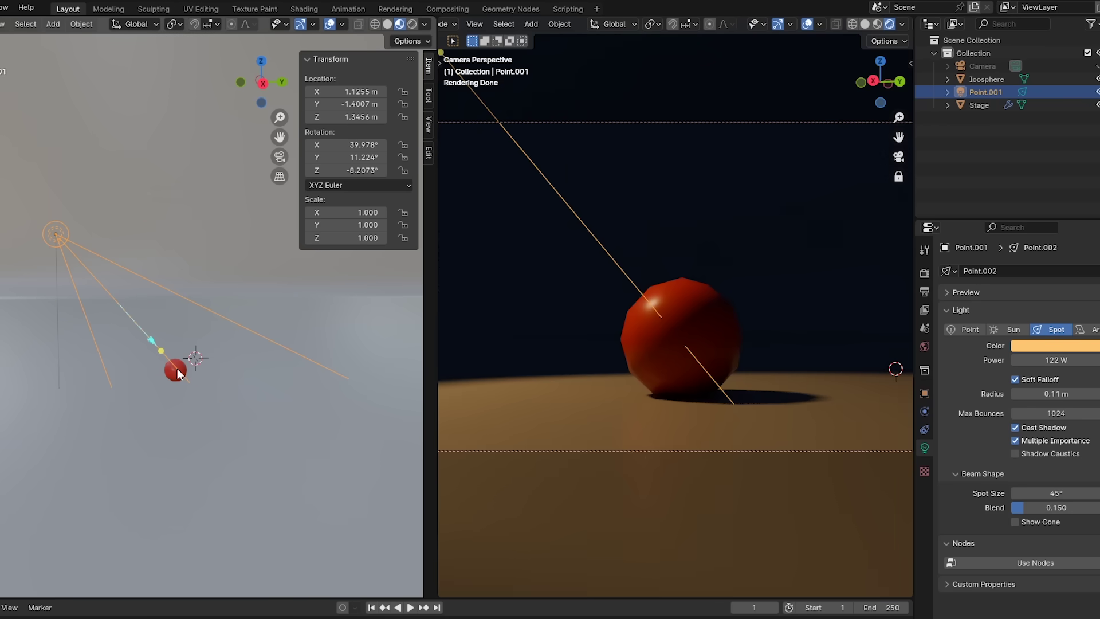
- Reduce the spot light's radius to nearly zero and narrow its spot size to about 36°
{"action": "middle_click_drag", "start_coordinate": [684, 325], "coordinate": [708, 359]}
{"action": "scroll", "coordinate": [709, 358], "scroll_direction": "down", "scroll_amount": 4}
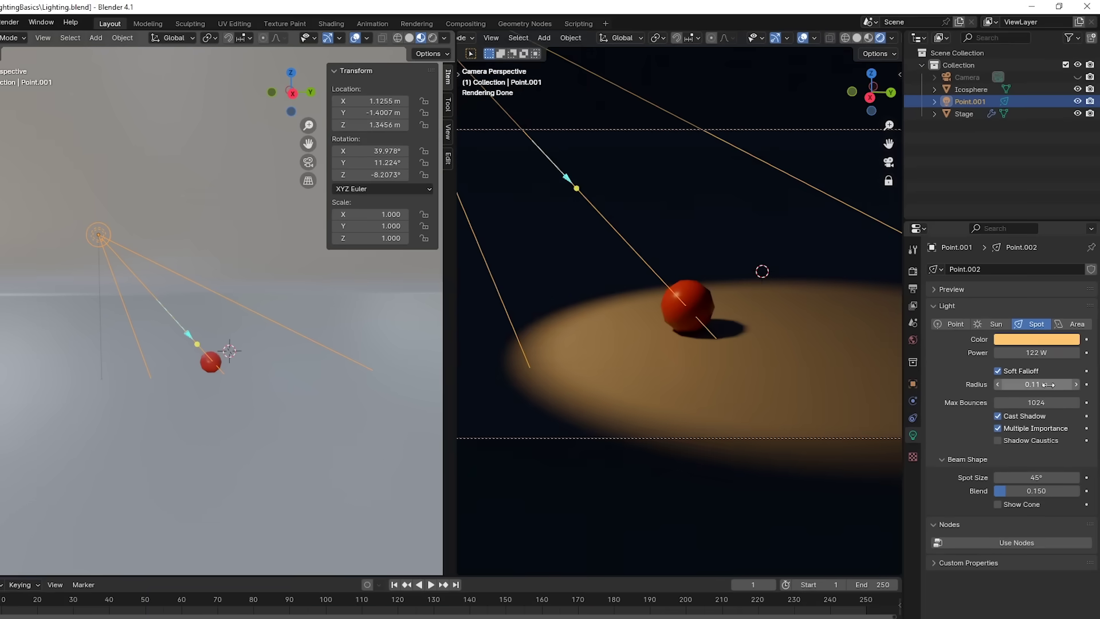
{"action": "left_click_drag", "start_coordinate": [1048, 384], "coordinate": [1016, 385]}
{"action": "left_click_drag", "start_coordinate": [1047, 477], "coordinate": [1028, 477]}
{"action": "left_click_drag", "start_coordinate": [1047, 478], "coordinate": [1037, 477]}
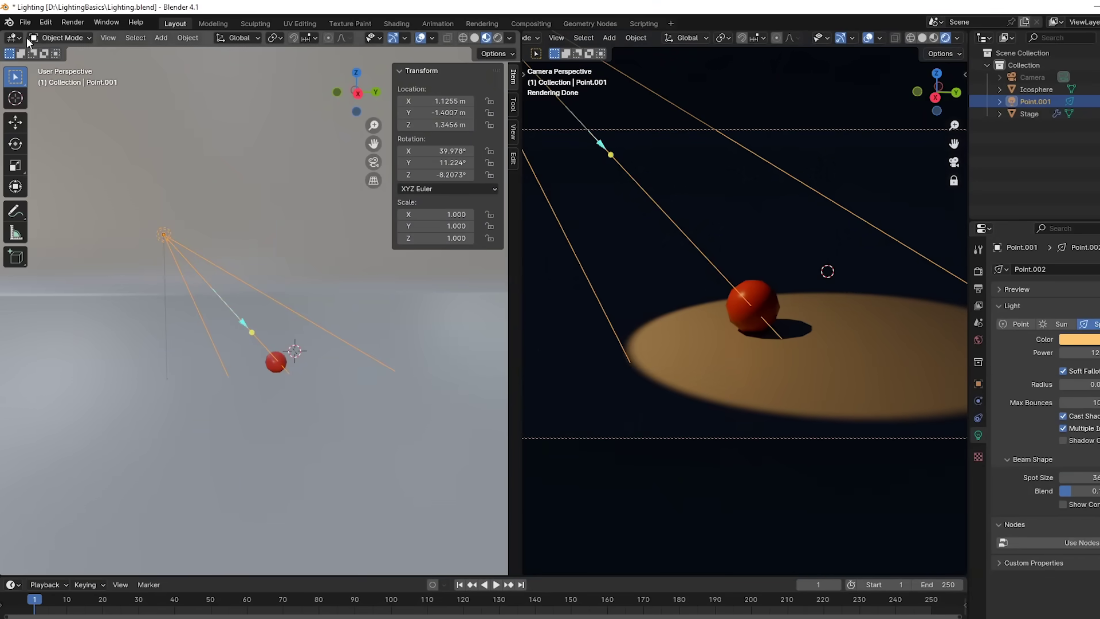
- Switch the perspective viewport to the Shader Editor and enable nodes for the spot light
{"action": "left_click", "coordinate": [23, 37]}
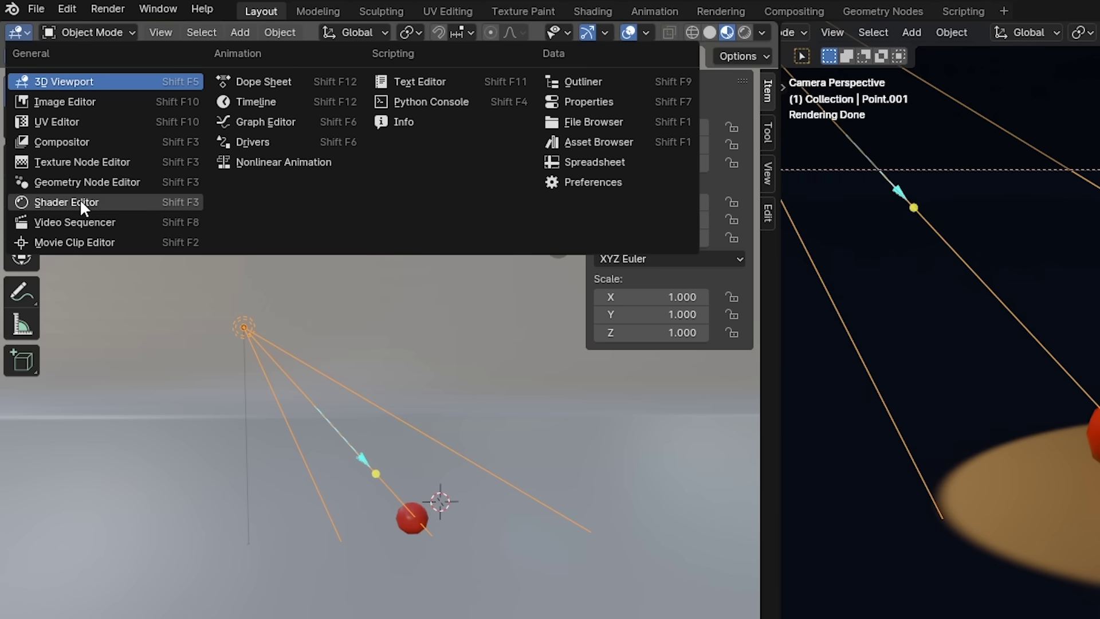
{"action": "left_click", "coordinate": [84, 206]}
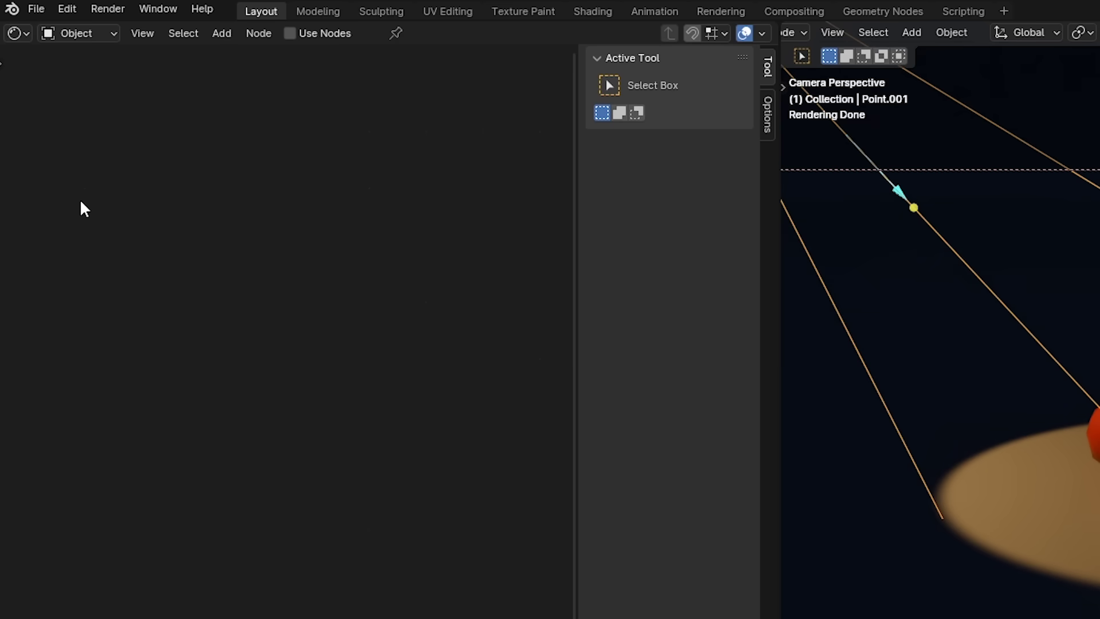
{"action": "left_click", "coordinate": [290, 33]}
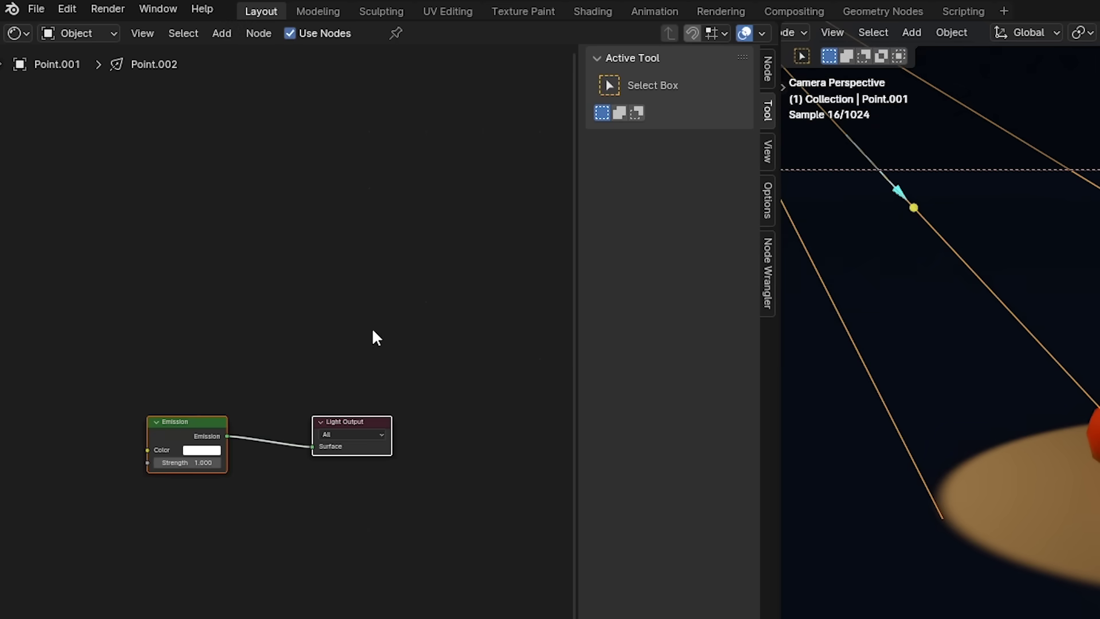
{"action": "middle_click_drag", "start_coordinate": [232, 375], "coordinate": [361, 328]}
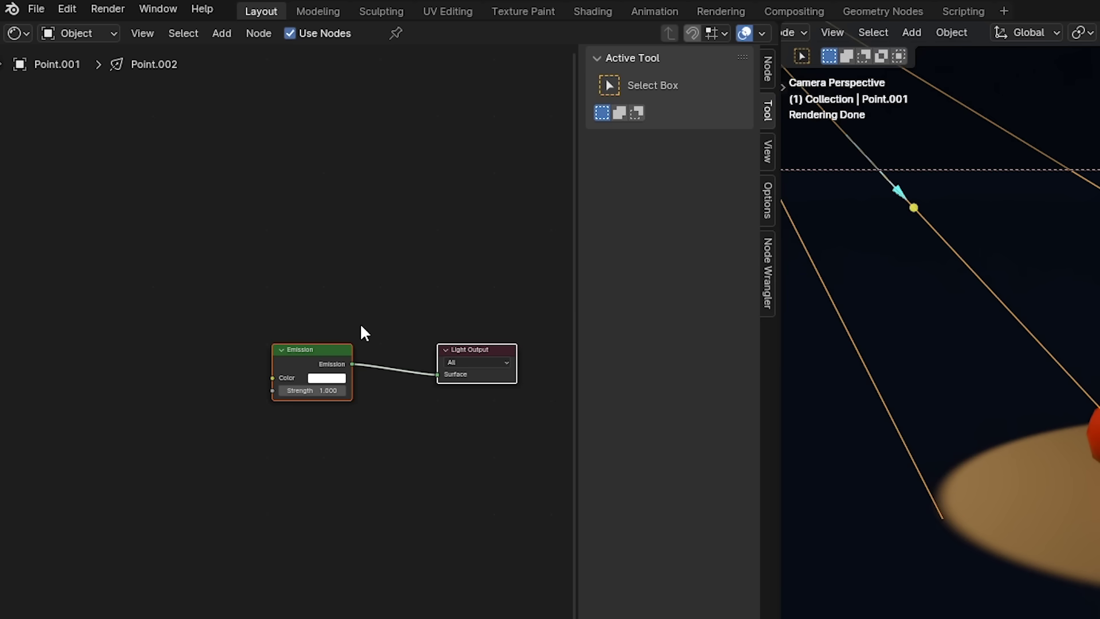
- Add a Node Wrangler texture setup with Texture Coordinate, Mapping and Image Texture nodes to the Emission node
{"action": "left_click", "coordinate": [319, 350]}
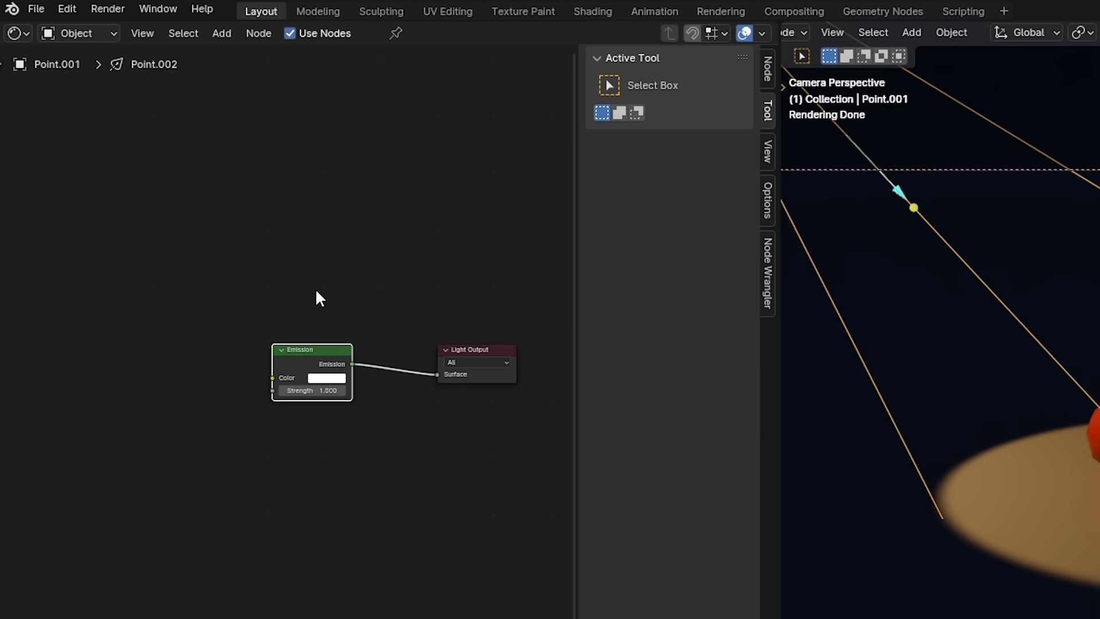
{"action": "key", "text": "ctrl+t"}
{"action": "middle_click_drag", "start_coordinate": [226, 304], "coordinate": [326, 312]}
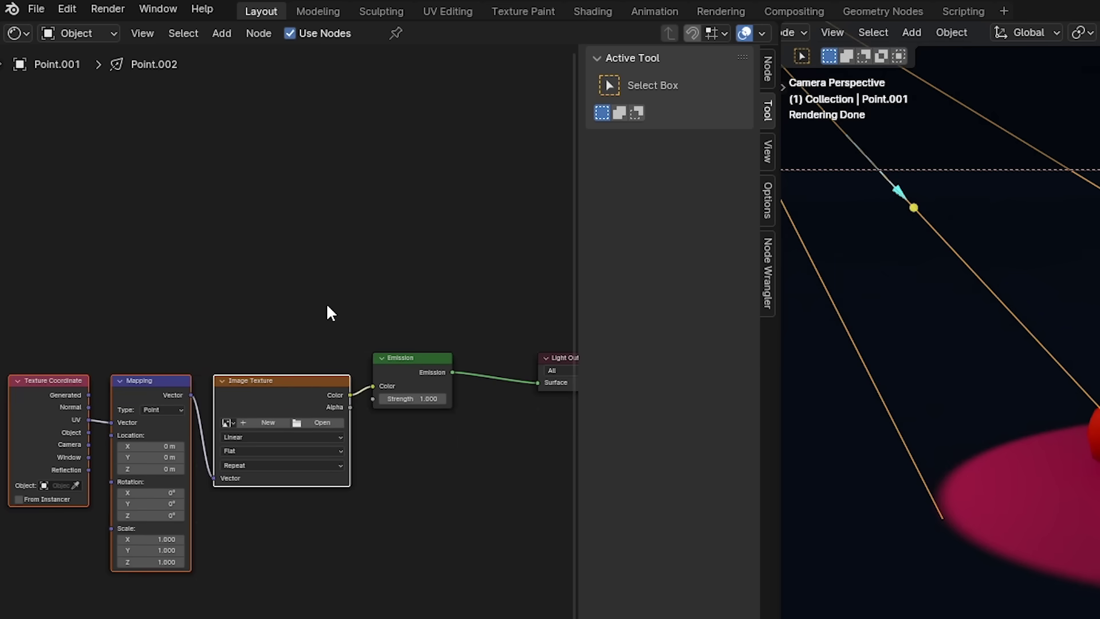
- Load test3.jpg from the LightingBasics folder into the Image Texture node
{"action": "left_click", "coordinate": [316, 421]}
{"action": "scroll", "coordinate": [740, 344], "scroll_direction": "down", "scroll_amount": 10}
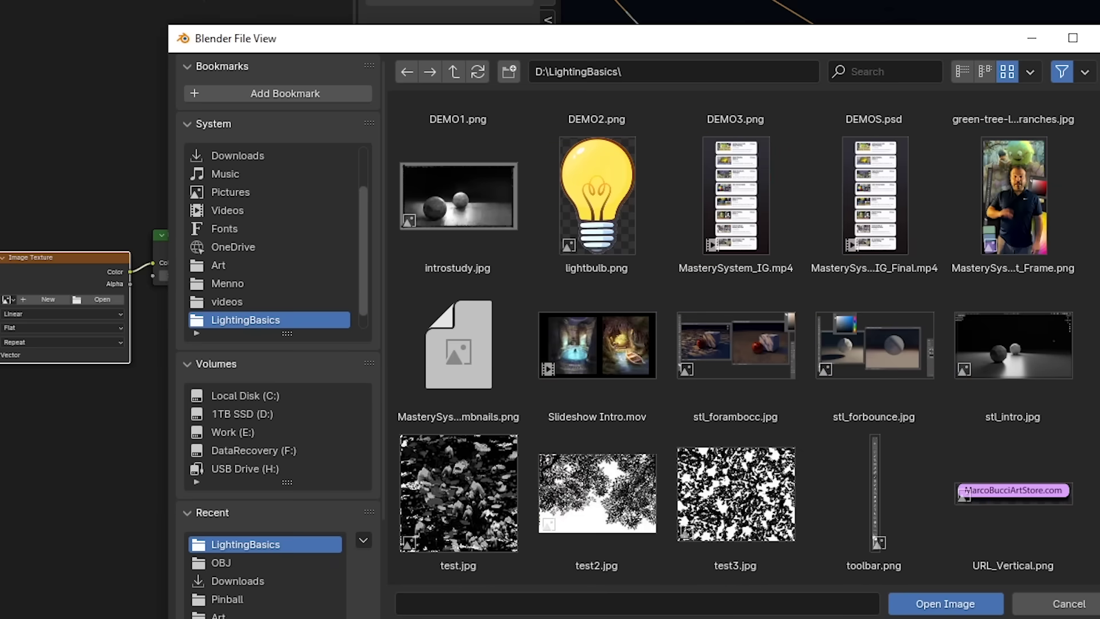
{"action": "left_click", "coordinate": [731, 513]}
{"action": "double_click", "coordinate": [733, 518]}
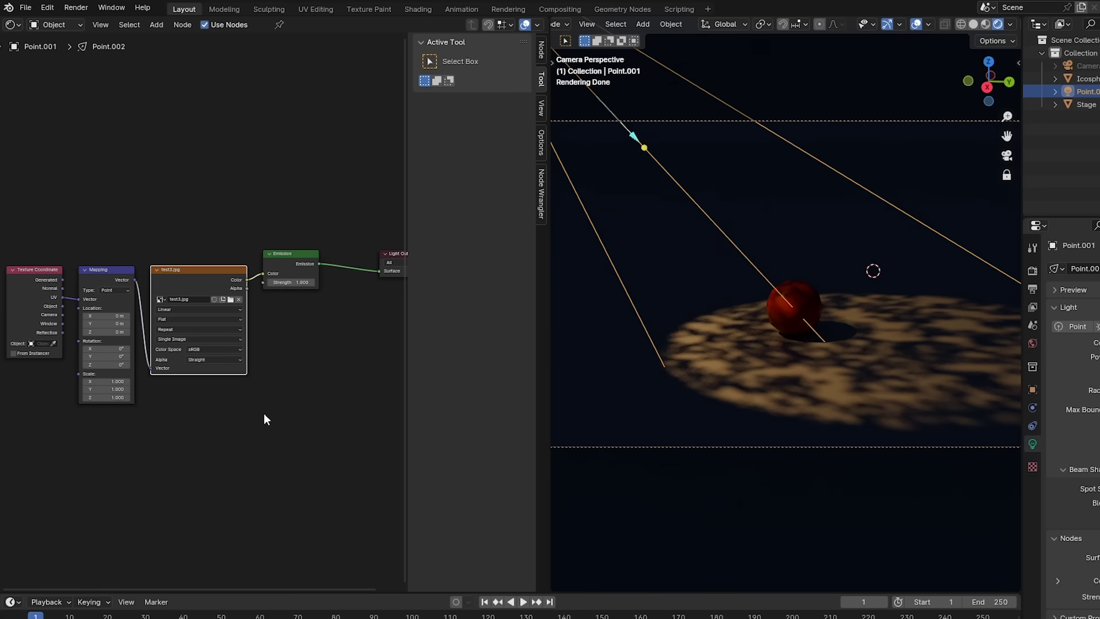
{"action": "scroll", "coordinate": [180, 356], "scroll_direction": "up", "scroll_amount": 5}
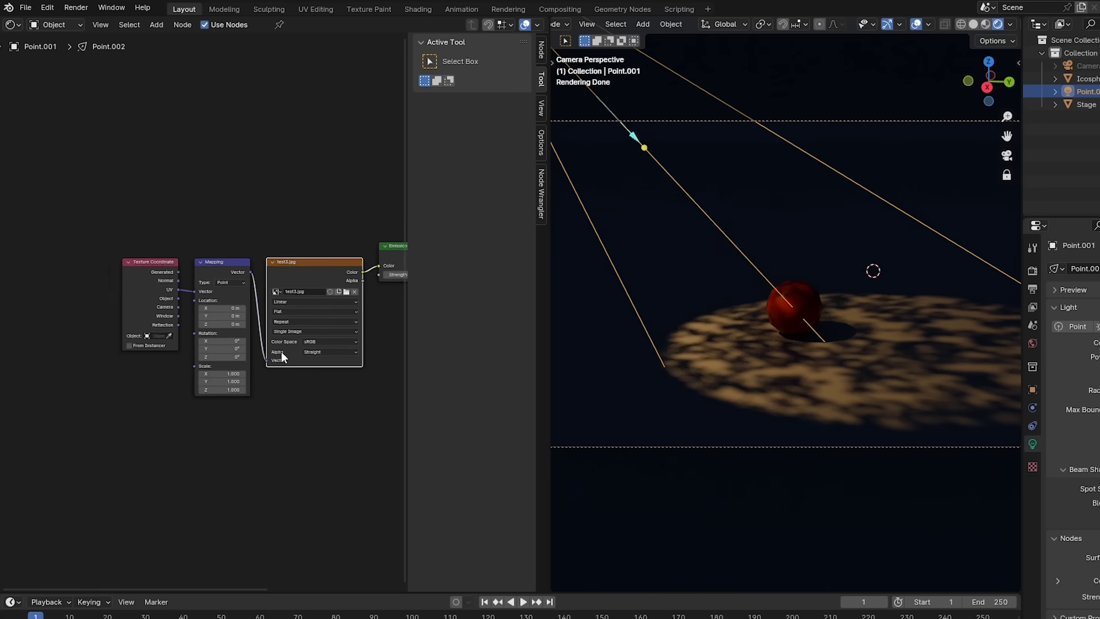
- Adjust the Mapping node's rotation to X 2.3° and Y -58.7°, with scale X 1.600 and Y 0.900
{"action": "mouse_move", "coordinate": [240, 394]}
{"action": "left_mouse_down"}
{"action": "mouse_move", "coordinate": [272, 394]}
{"action": "mouse_move", "coordinate": [227, 400]}
{"action": "mouse_move", "coordinate": [245, 410]}
{"action": "mouse_move", "coordinate": [207, 410]}
{"action": "mouse_move", "coordinate": [225, 410]}
{"action": "left_mouse_up"}
{"action": "left_click_drag", "start_coordinate": [225, 346], "coordinate": [228, 346]}
{"action": "left_click_drag", "start_coordinate": [226, 358], "coordinate": [194, 358]}
- Move the spot light in the camera view to shift the projected leaf pattern across the red sphere and floor
{"action": "key", "text": "g"}
{"action": "left_click", "coordinate": [848, 315]}
{"action": "scroll", "coordinate": [850, 319], "scroll_direction": "up", "scroll_amount": 2}
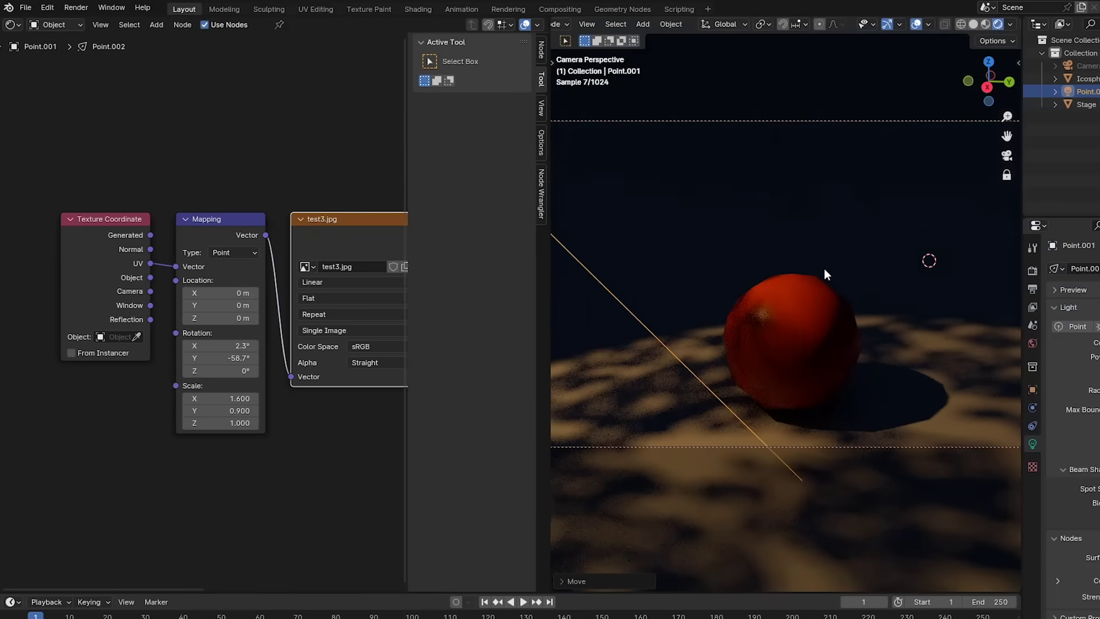